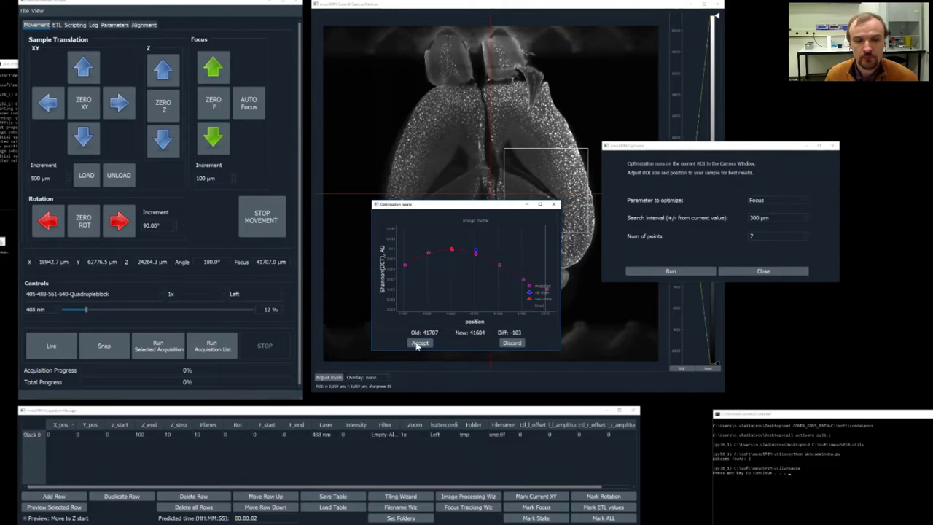
Step: Close the focus optimization dialog and bring the Acquisition Manager window forward, shifting it slightly
{"action": "left_click", "coordinate": [750, 271]}
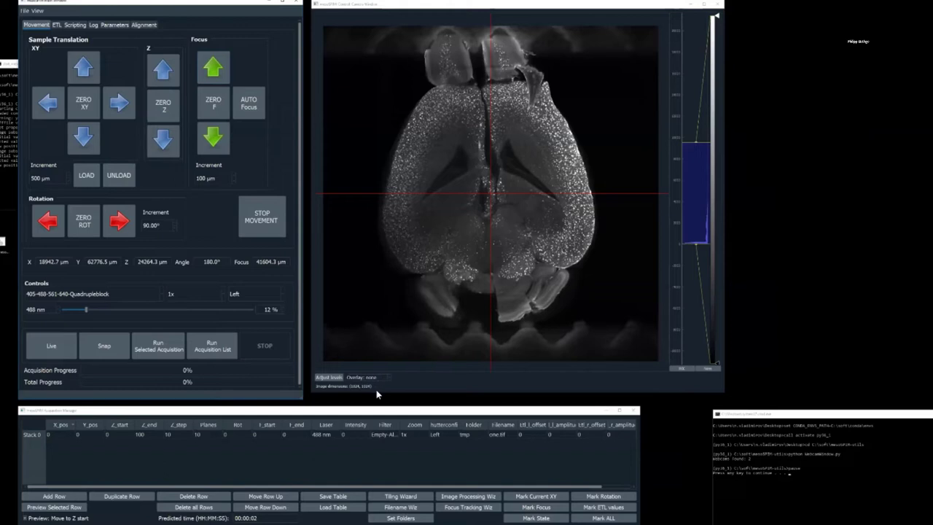
{"action": "left_click", "coordinate": [377, 414]}
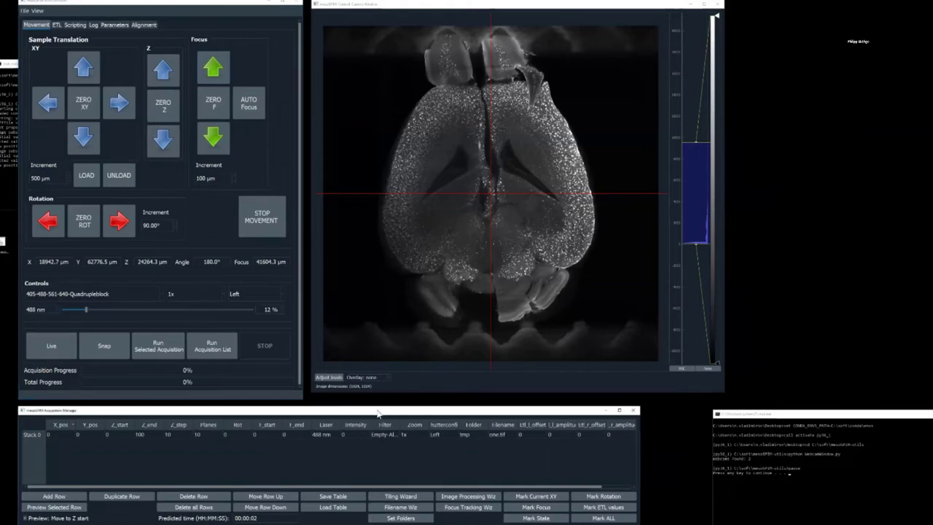
{"action": "left_click_drag", "start_coordinate": [377, 414], "coordinate": [383, 413]}
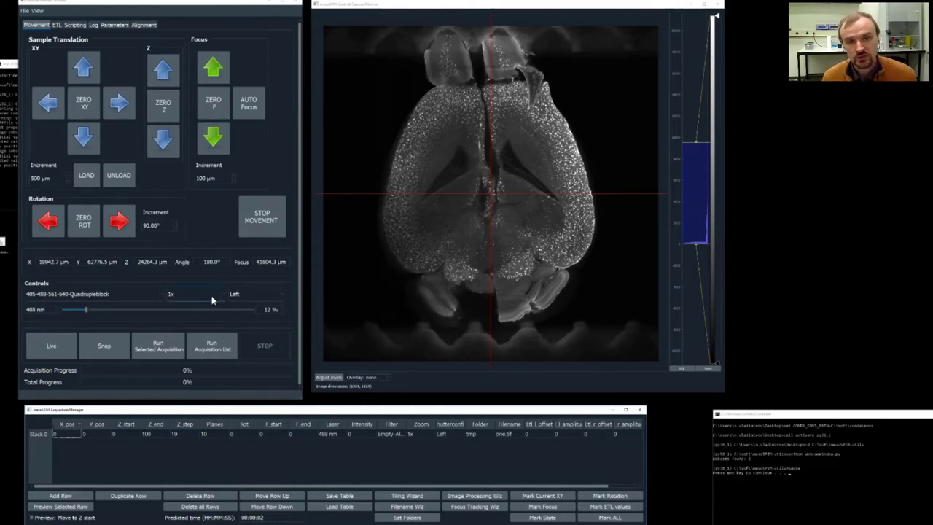
Step: With live imaging running, lower the sample's Z position in 500 µm steps to 20764.3 µm and stop the live view
{"action": "left_click", "coordinate": [62, 350]}
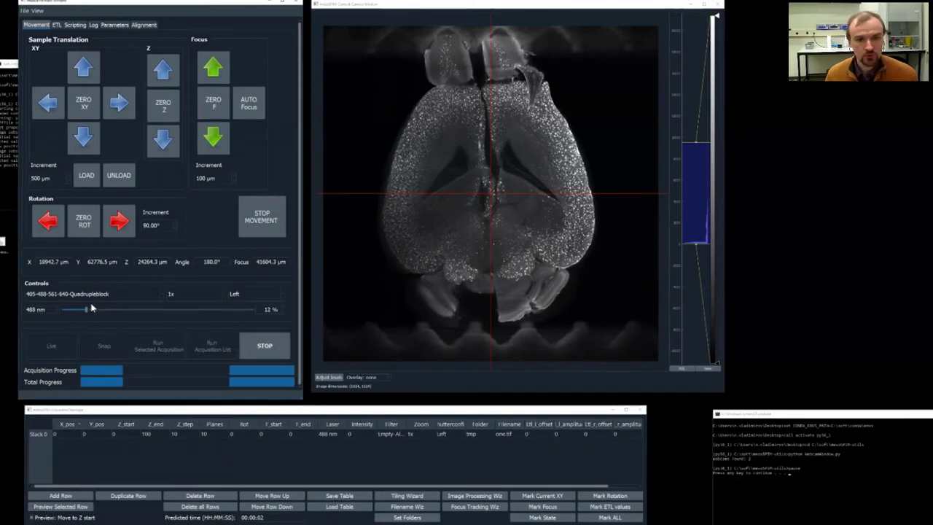
{"action": "left_click", "coordinate": [168, 146]}
{"action": "left_click", "coordinate": [163, 140]}
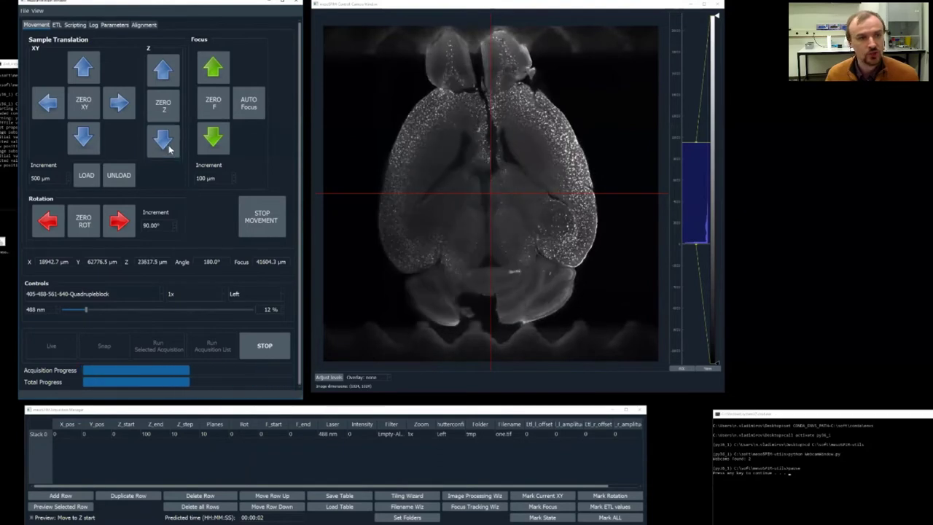
{"action": "left_click", "coordinate": [163, 140]}
{"action": "left_click", "coordinate": [168, 149]}
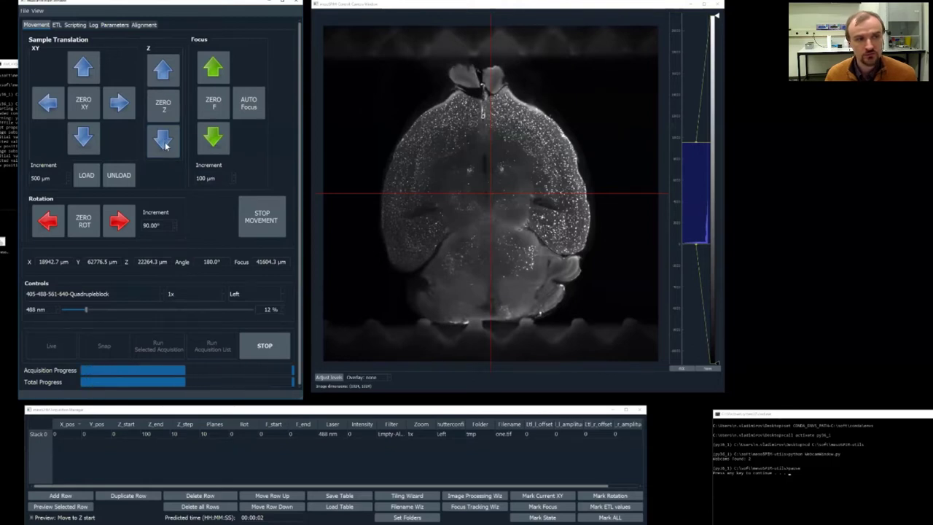
{"action": "left_click", "coordinate": [164, 141]}
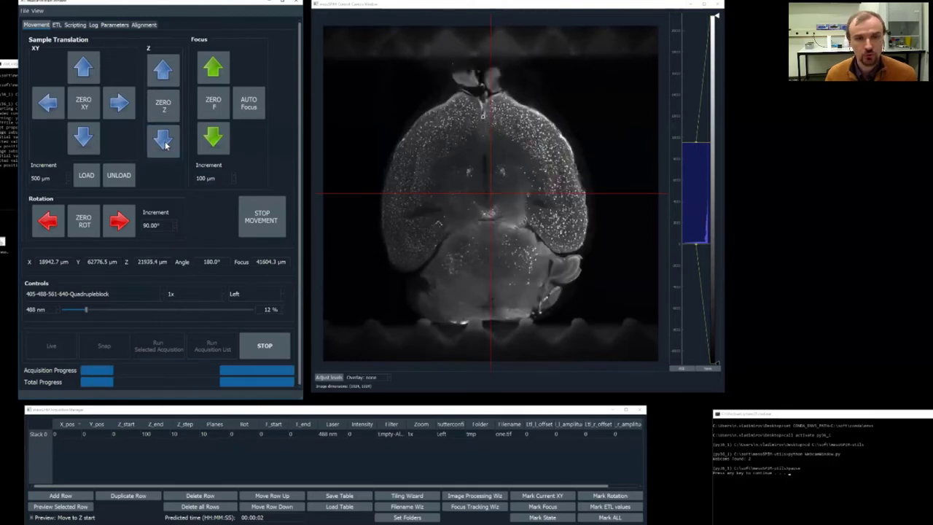
{"action": "left_click", "coordinate": [164, 141]}
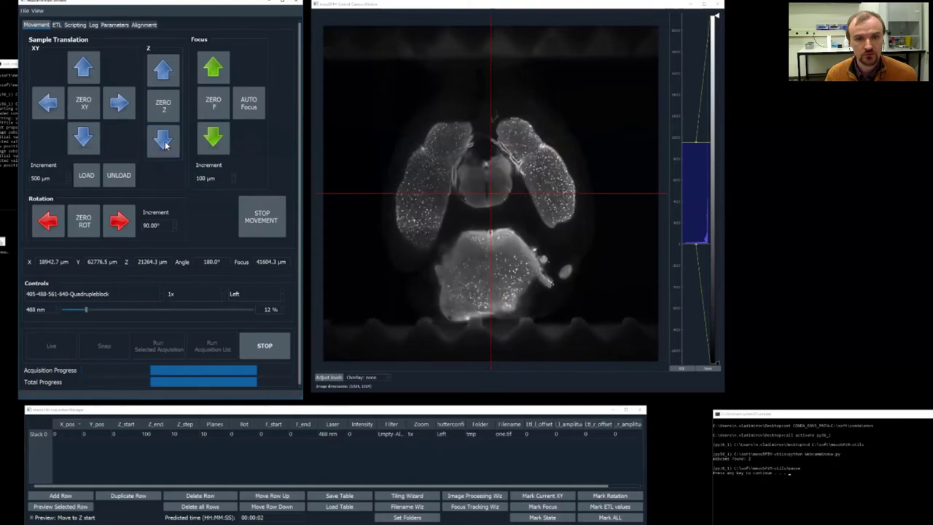
{"action": "left_click", "coordinate": [164, 141]}
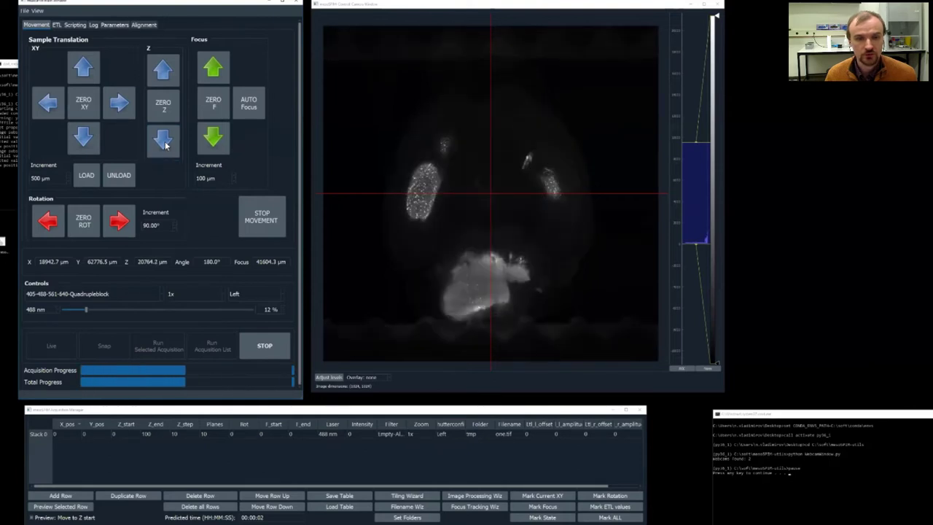
{"action": "left_click", "coordinate": [265, 347]}
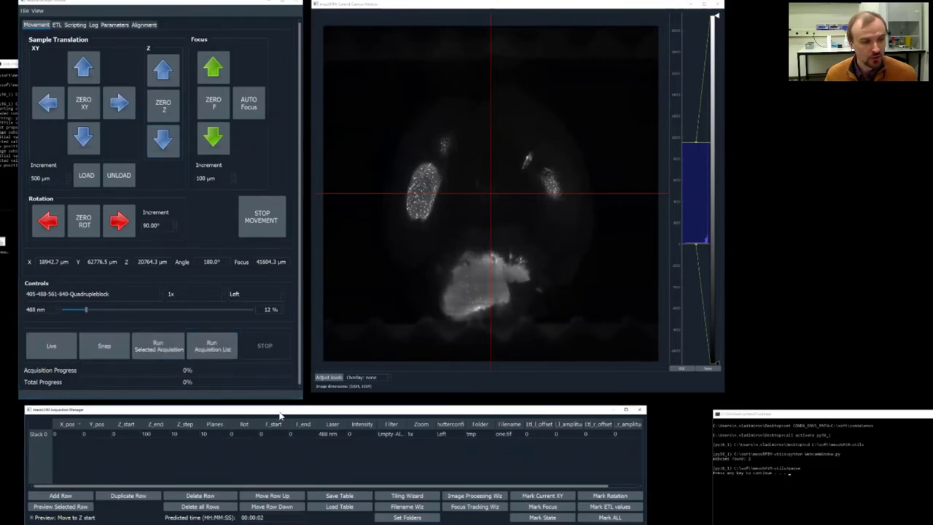
Step: Mark all current position, rotation, focus, laser, filter, zoom and ETL settings into the Stack 0 acquisition row
{"action": "left_click_drag", "start_coordinate": [275, 416], "coordinate": [292, 414]}
{"action": "left_click", "coordinate": [57, 433]}
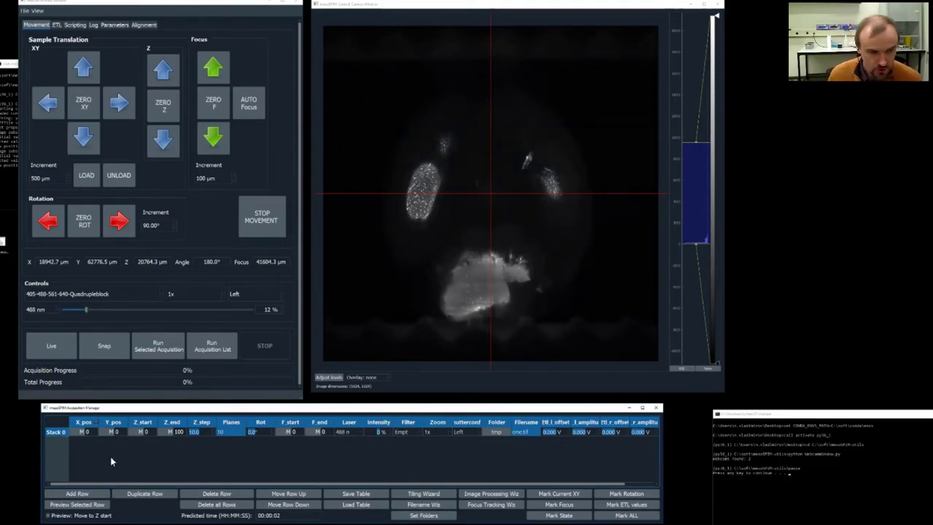
{"action": "left_click", "coordinate": [621, 516]}
{"action": "left_click", "coordinate": [175, 474]}
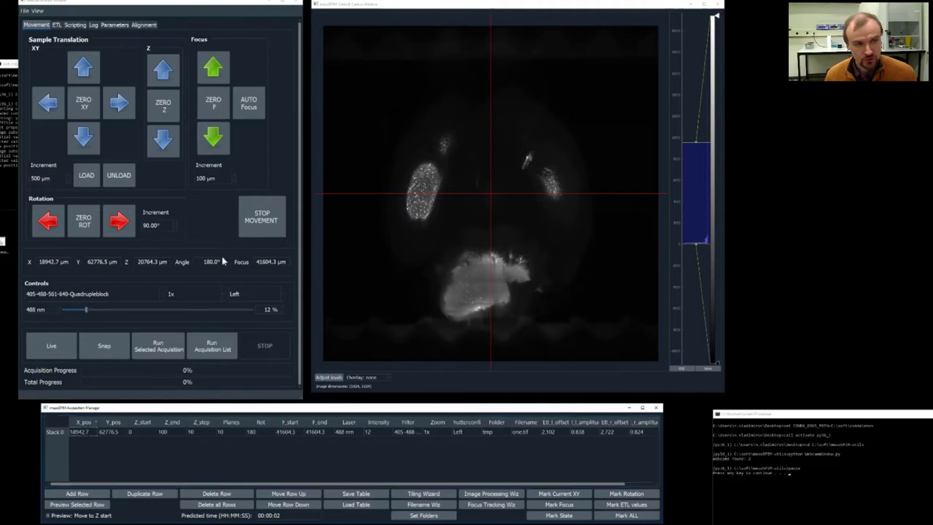
Step: Set the laser intensity of Stack 0 to 20%
{"action": "double_click", "coordinate": [376, 432]}
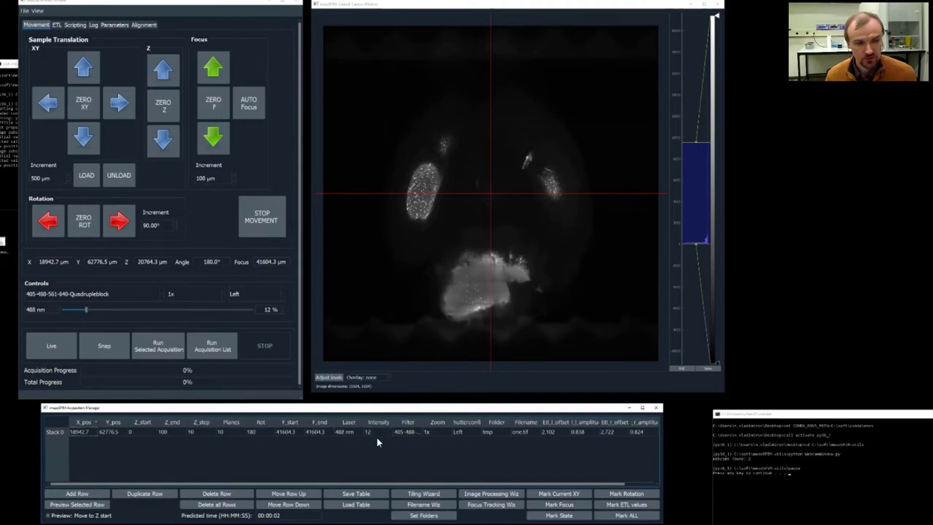
{"action": "left_click", "coordinate": [376, 433]}
{"action": "type", "text": "20"}
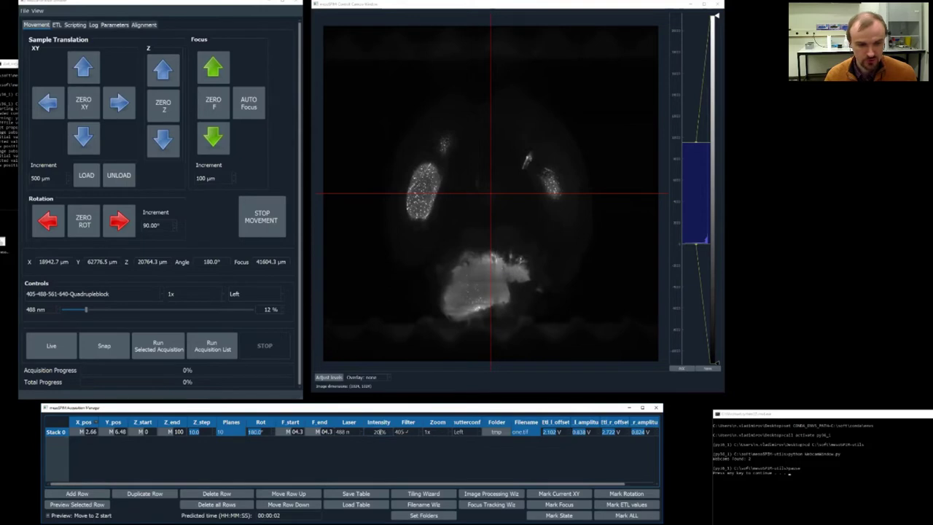
{"action": "left_click", "coordinate": [387, 460]}
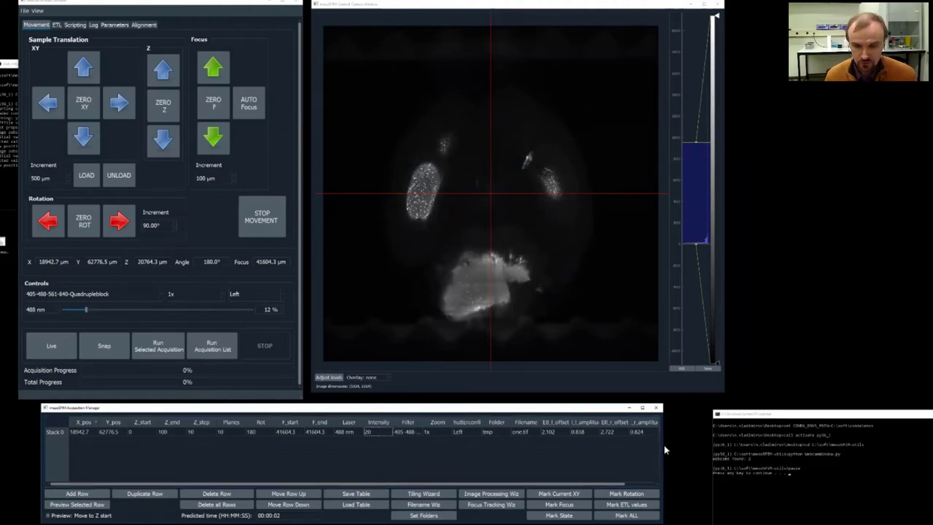
Step: Widen the Acquisition Manager to show the Processing column and mark the current Z position, 20764.3, as Stack 0's Z_start
{"action": "left_click_drag", "start_coordinate": [663, 446], "coordinate": [713, 446]}
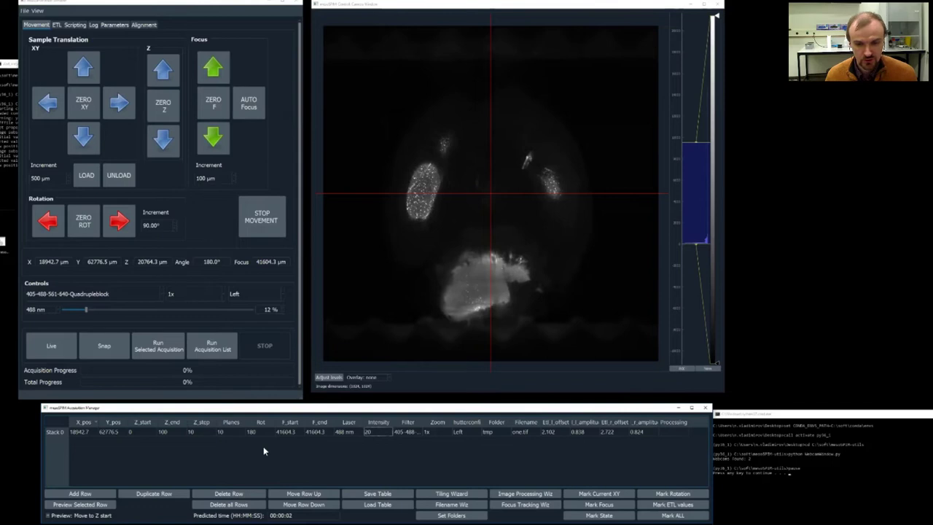
{"action": "left_click", "coordinate": [55, 433]}
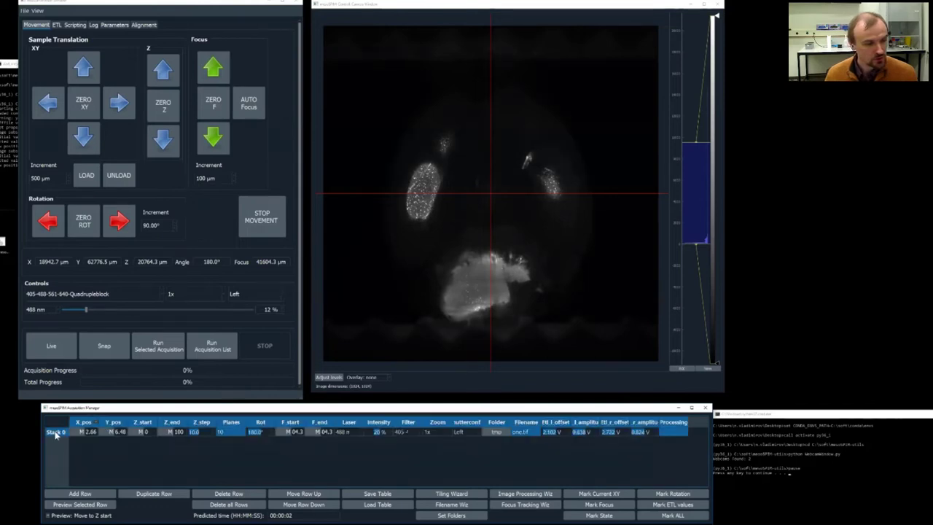
{"action": "left_click", "coordinate": [145, 440]}
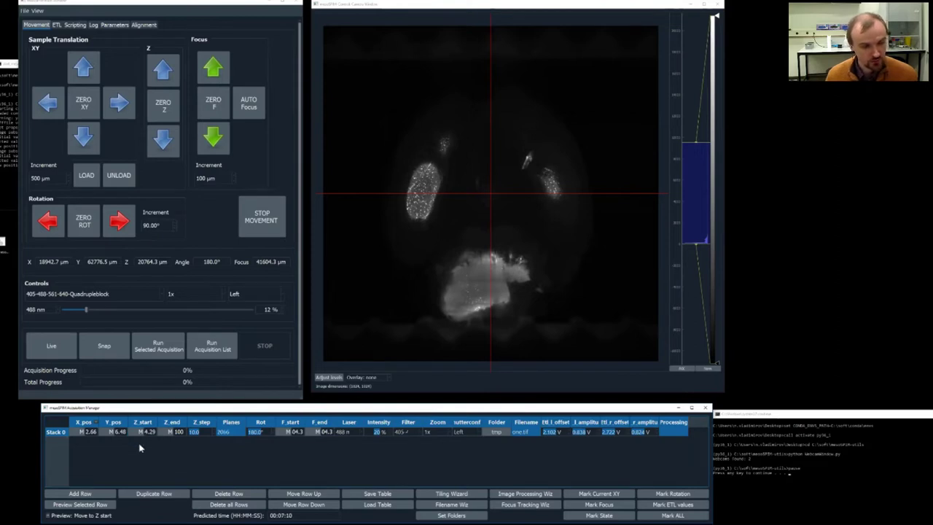
{"action": "left_click", "coordinate": [139, 451]}
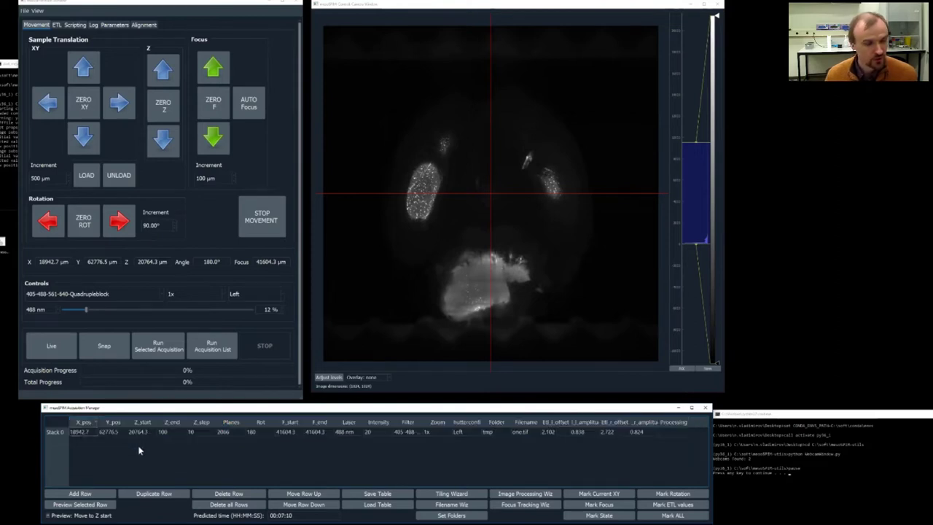
Step: Start live imaging and raise the sample's Z position in 500 µm steps to 25764.3 µm, towards the opposite end of the brain
{"action": "left_click", "coordinate": [66, 349]}
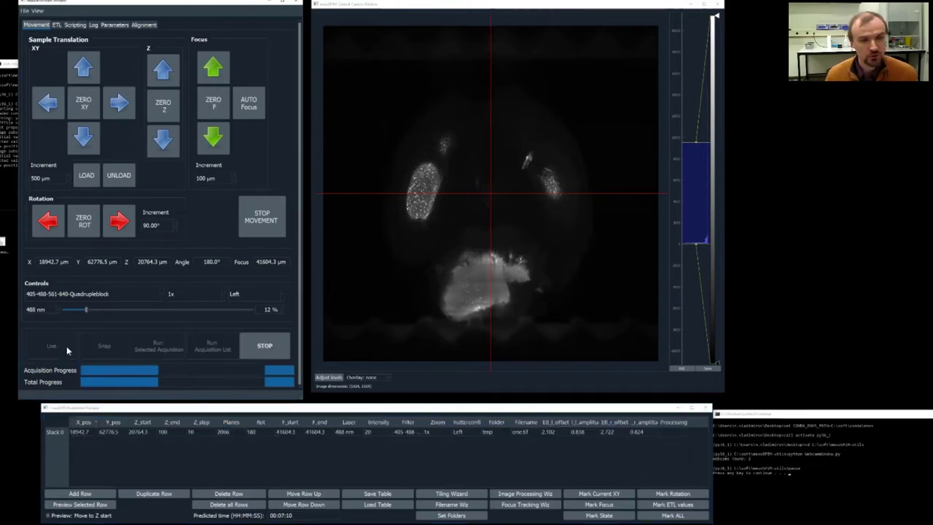
{"action": "left_click", "coordinate": [164, 77]}
{"action": "left_click", "coordinate": [163, 77]}
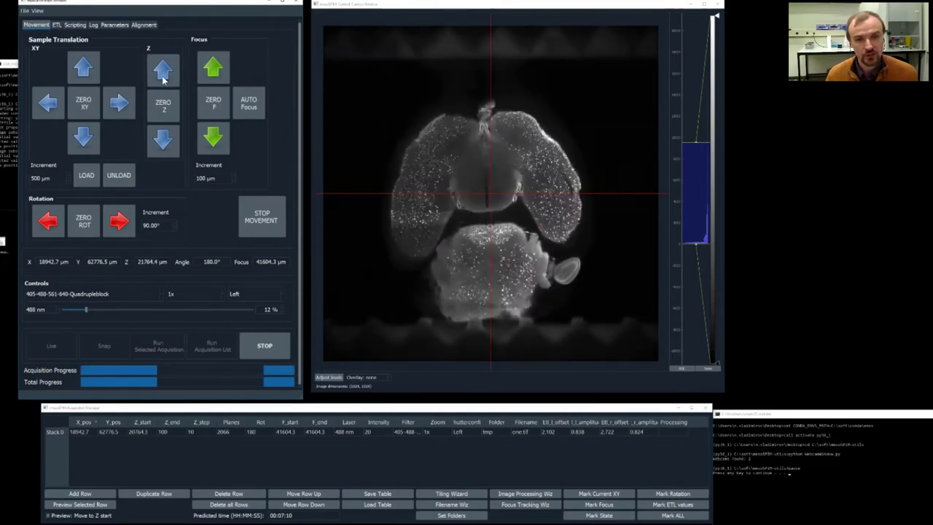
{"action": "left_click", "coordinate": [163, 78]}
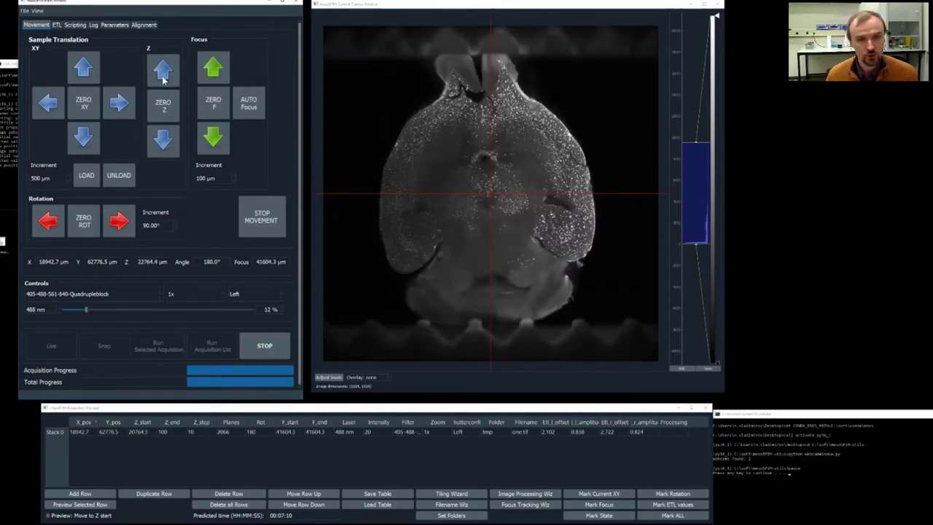
{"action": "left_click", "coordinate": [164, 78]}
{"action": "left_click", "coordinate": [164, 77]}
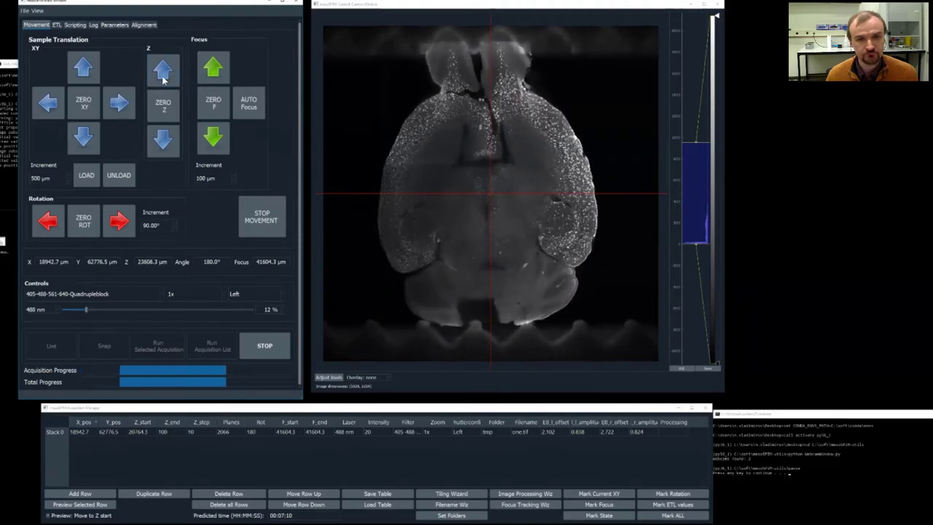
{"action": "left_click", "coordinate": [163, 77]}
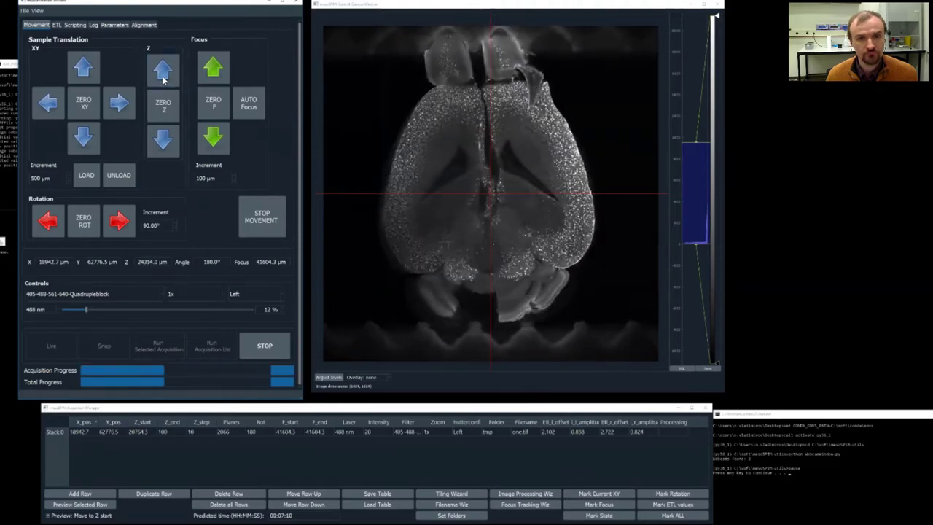
{"action": "left_click", "coordinate": [163, 77]}
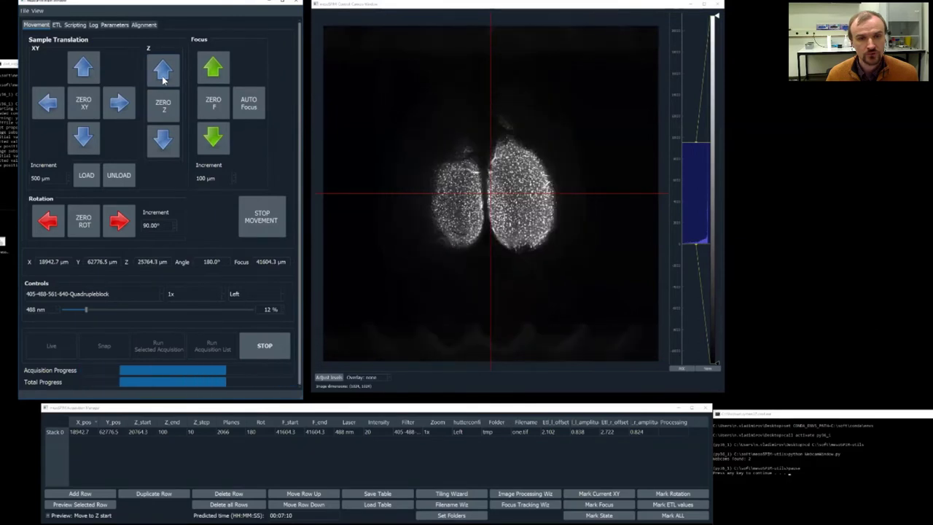
Step: Set the translation increment to 100 µm, raise Z to 26164.3 µm just past the tissue, and stop the live view
{"action": "double_click", "coordinate": [33, 179]}
{"action": "type", "text": "100"}
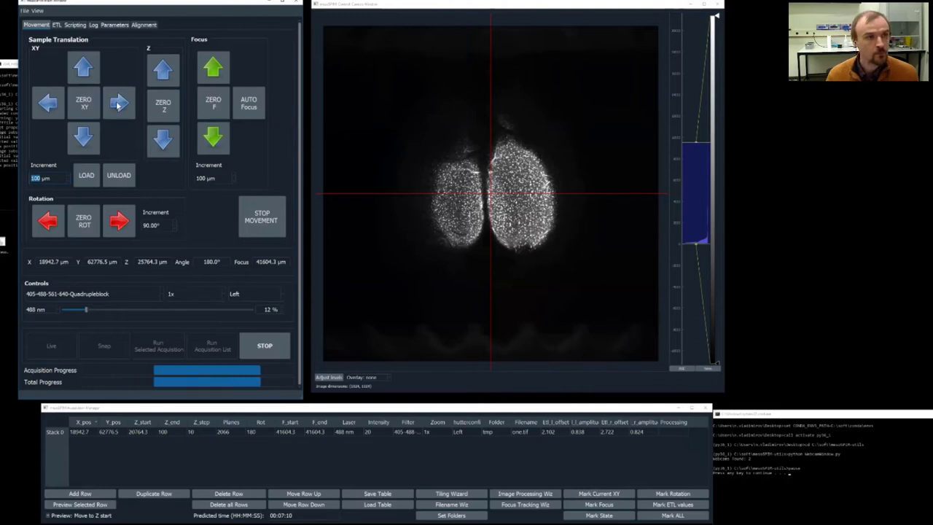
{"action": "left_click", "coordinate": [157, 76]}
{"action": "double_click", "coordinate": [162, 69]}
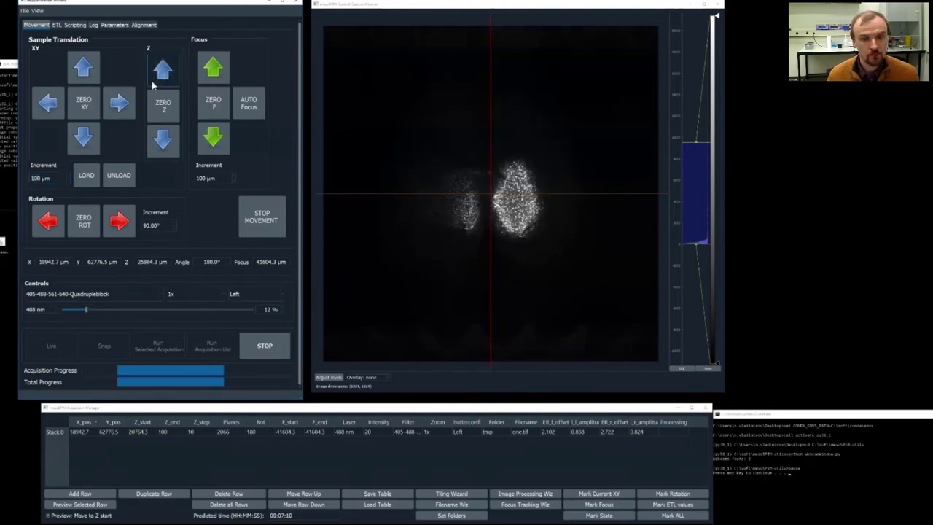
{"action": "left_click", "coordinate": [162, 70]}
{"action": "left_click", "coordinate": [262, 345]}
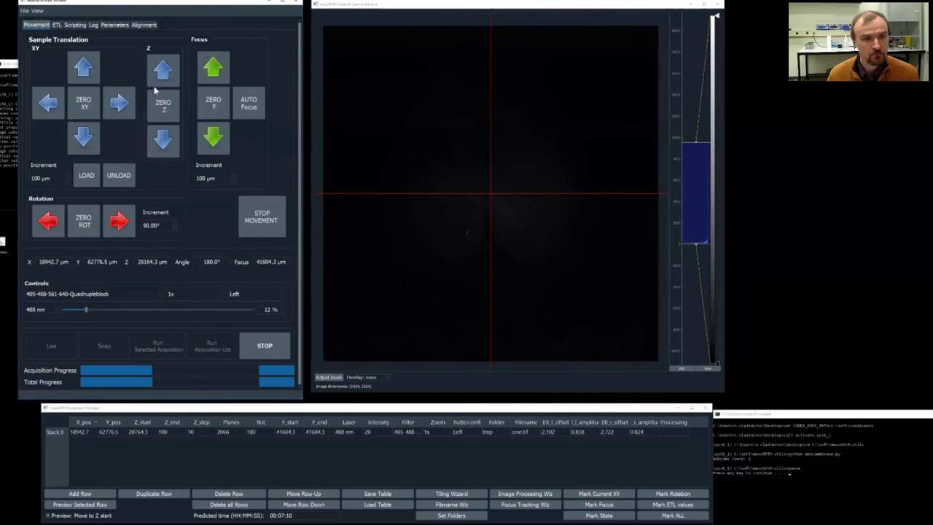
Step: Mark the current Z position, 26164.3, as Z_end of the Stack 0 acquisition
{"action": "left_click", "coordinate": [53, 432]}
{"action": "left_click", "coordinate": [171, 432]}
{"action": "left_click", "coordinate": [174, 450]}
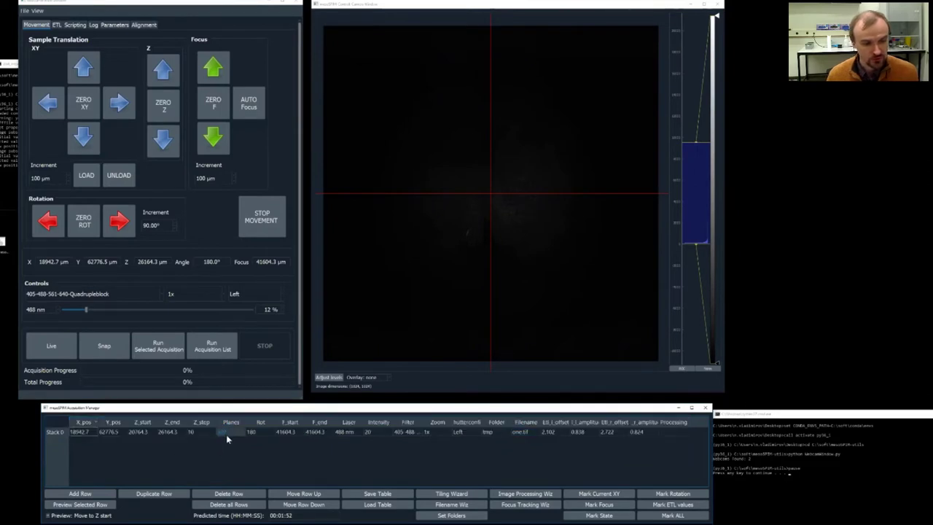
Step: Set the Z_step of the Stack 0 acquisition to 50
{"action": "double_click", "coordinate": [193, 432]}
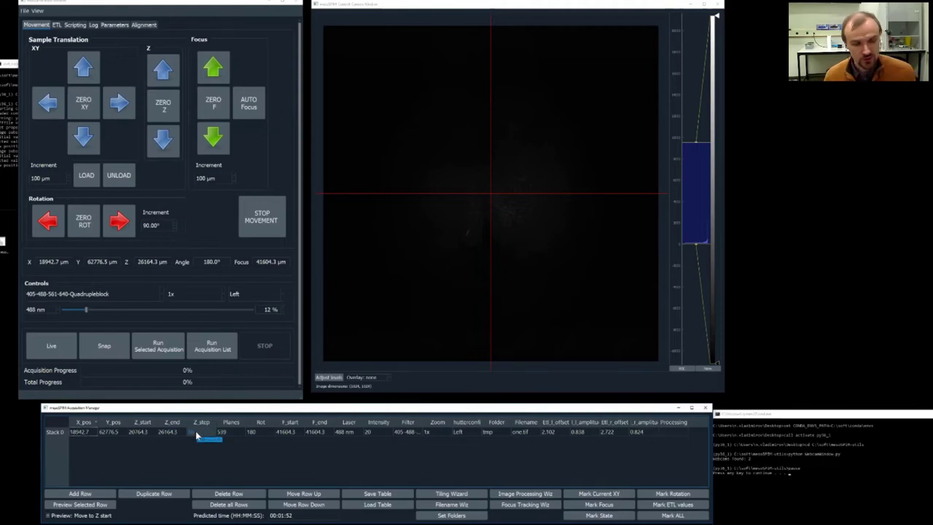
{"action": "type", "text": "10.0"}
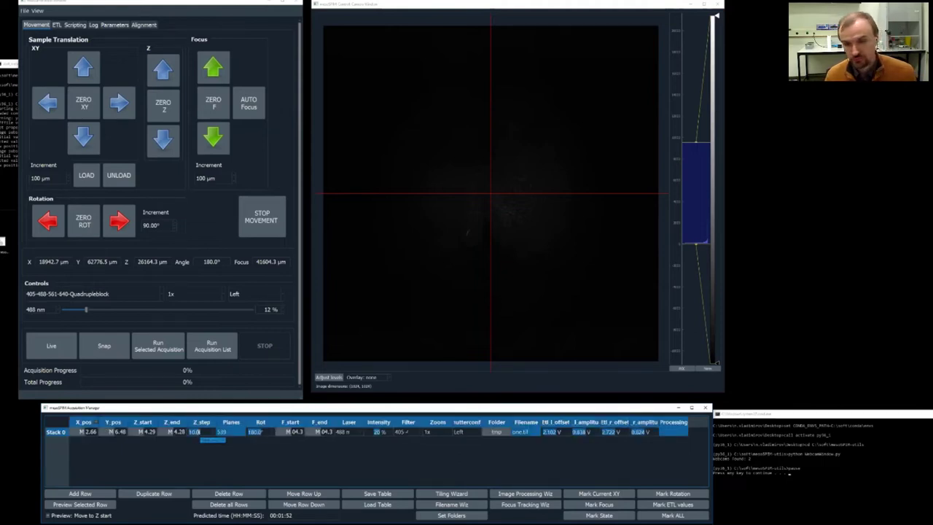
{"action": "key", "text": "BackSpace"}
{"action": "key", "text": "BackSpace"}
{"action": "key", "text": "BackSpace"}
{"action": "key", "text": "BackSpace"}
{"action": "type", "text": "50.0"}
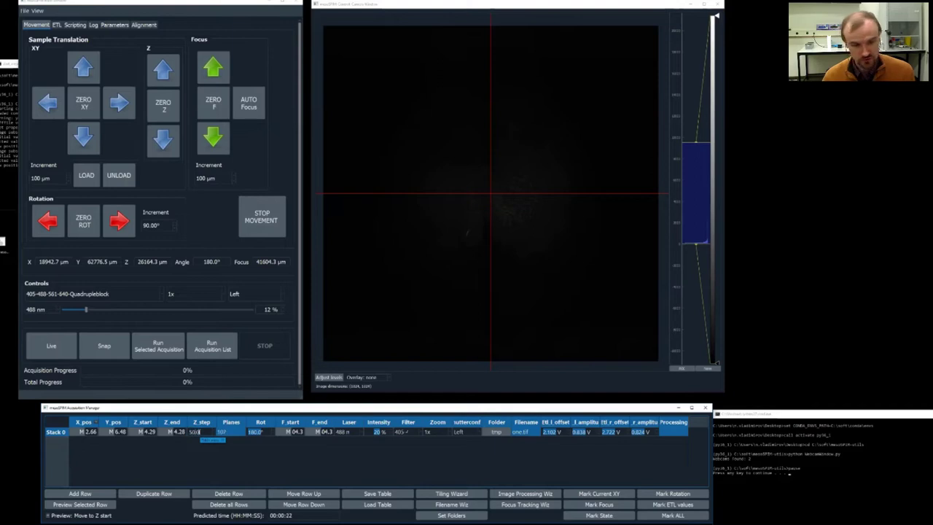
{"action": "left_click", "coordinate": [202, 448]}
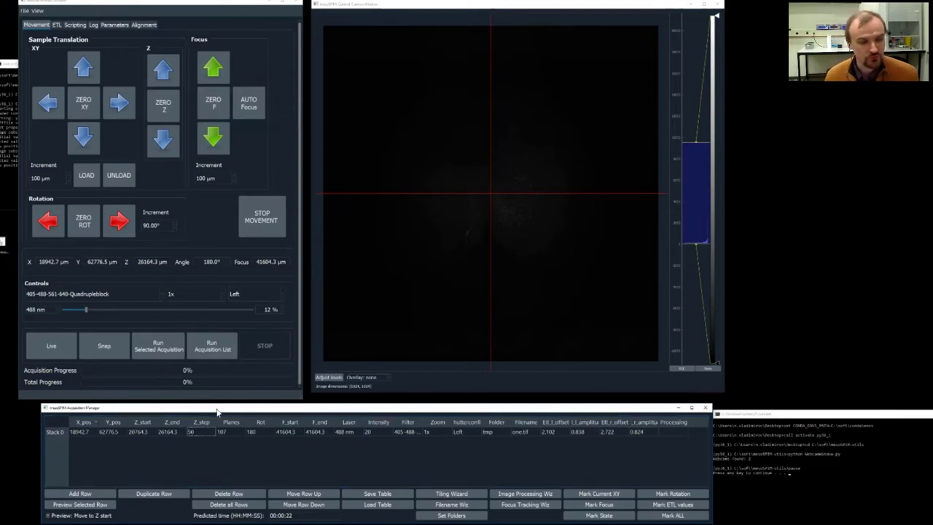
Step: Start live imaging and lower the sample's Z position in 100 µm steps to 25764.3 µm, back into the tissue
{"action": "left_click_drag", "start_coordinate": [217, 412], "coordinate": [209, 413]}
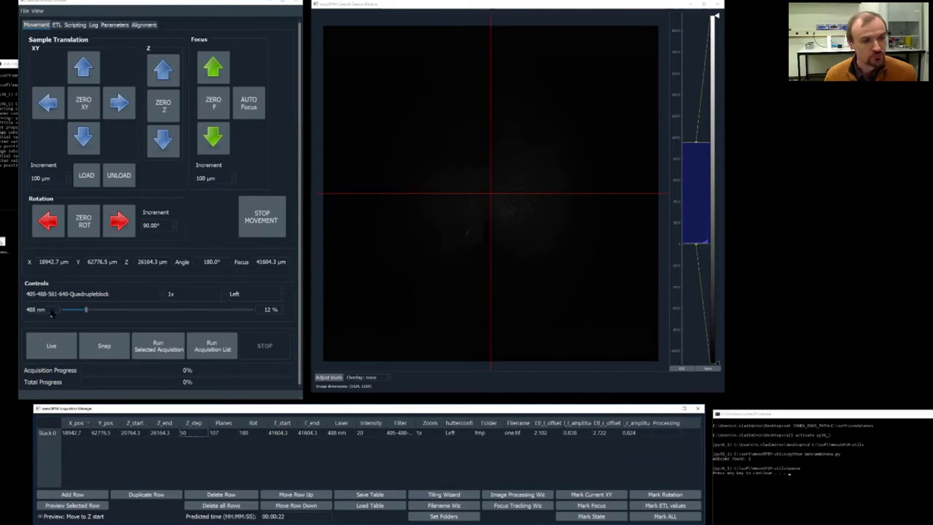
{"action": "left_click", "coordinate": [55, 350]}
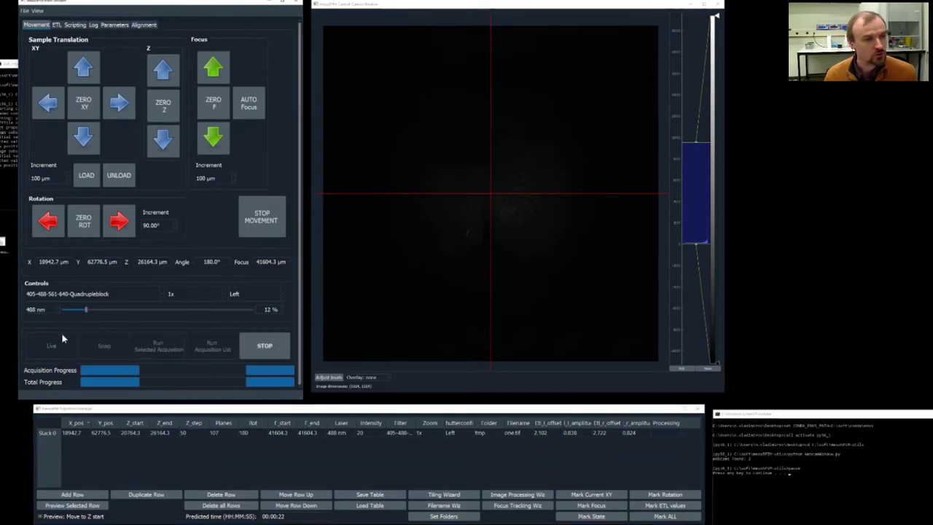
{"action": "left_click", "coordinate": [161, 142]}
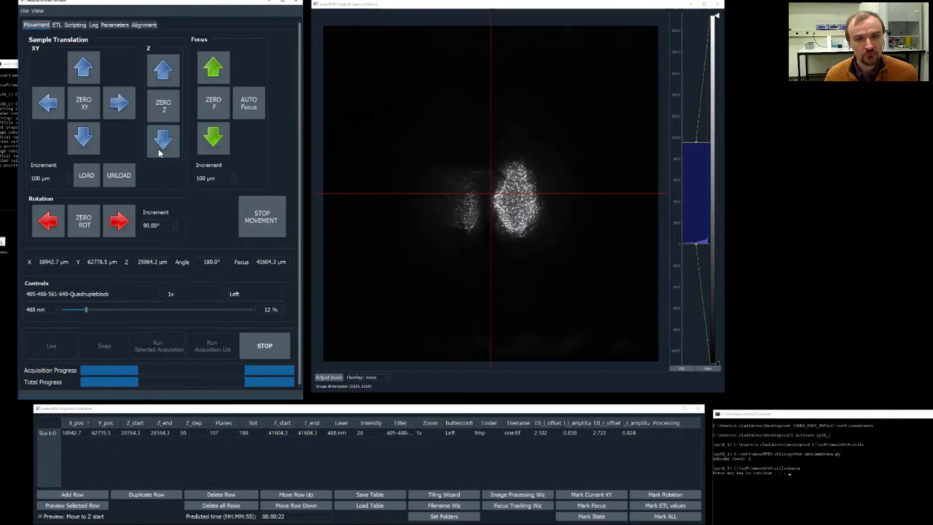
{"action": "left_click", "coordinate": [161, 142]}
{"action": "left_click", "coordinate": [162, 142]}
{"action": "left_click", "coordinate": [159, 149]}
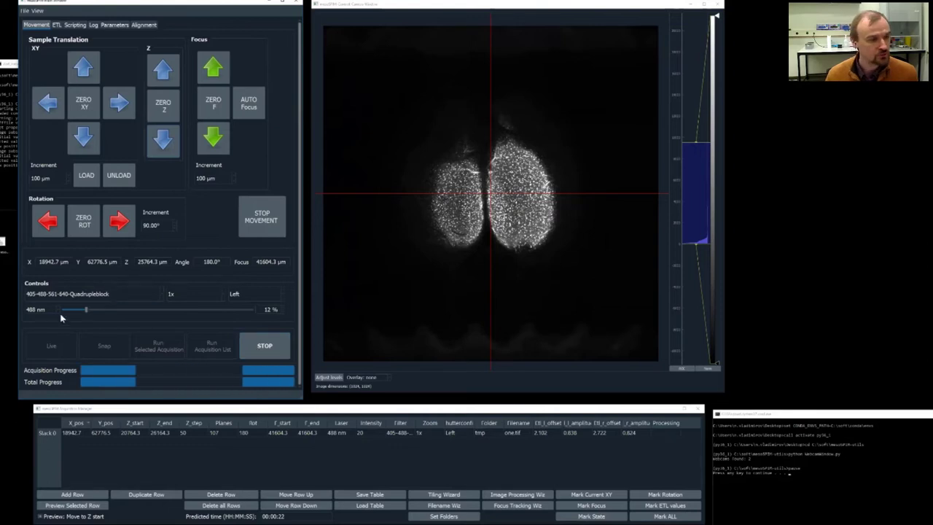
Step: Switch the laser to 561 nm, raise its intensity to 27 %, and stop the live view
{"action": "left_click", "coordinate": [35, 310]}
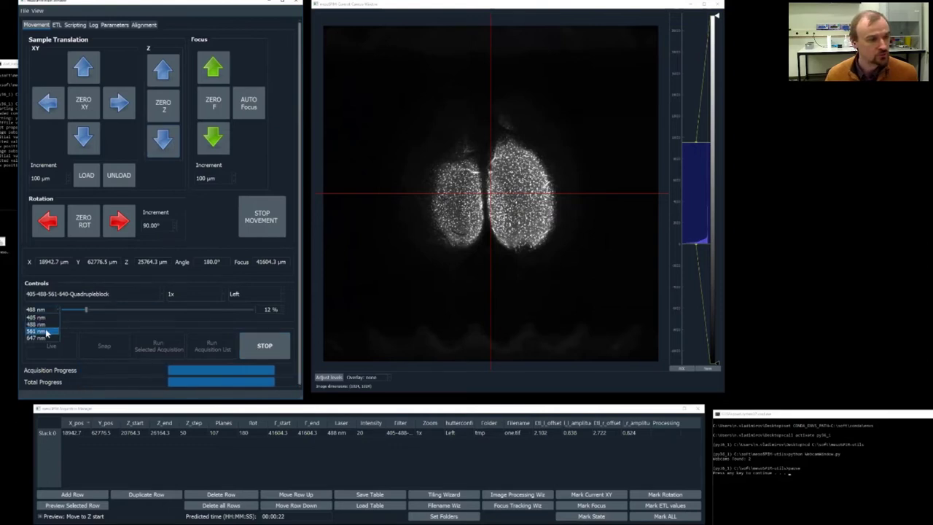
{"action": "left_click", "coordinate": [45, 331]}
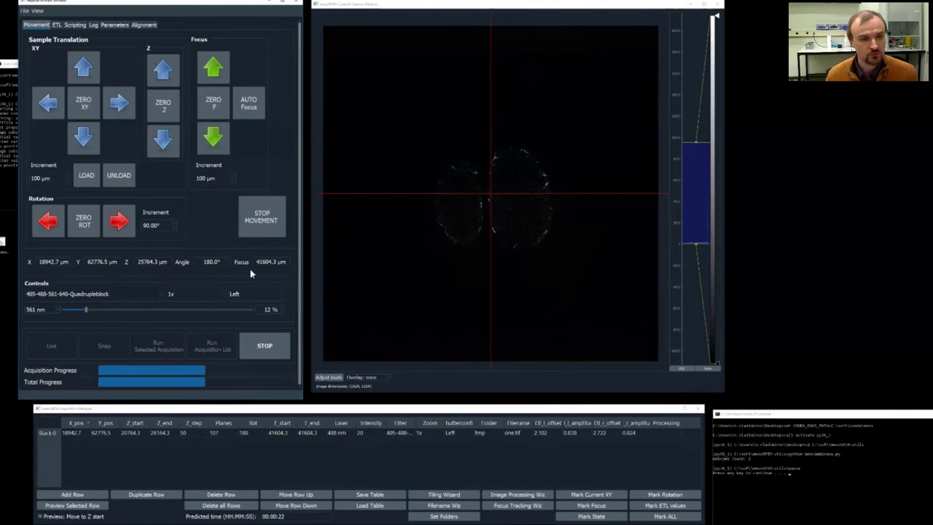
{"action": "left_click_drag", "start_coordinate": [86, 311], "coordinate": [113, 312]}
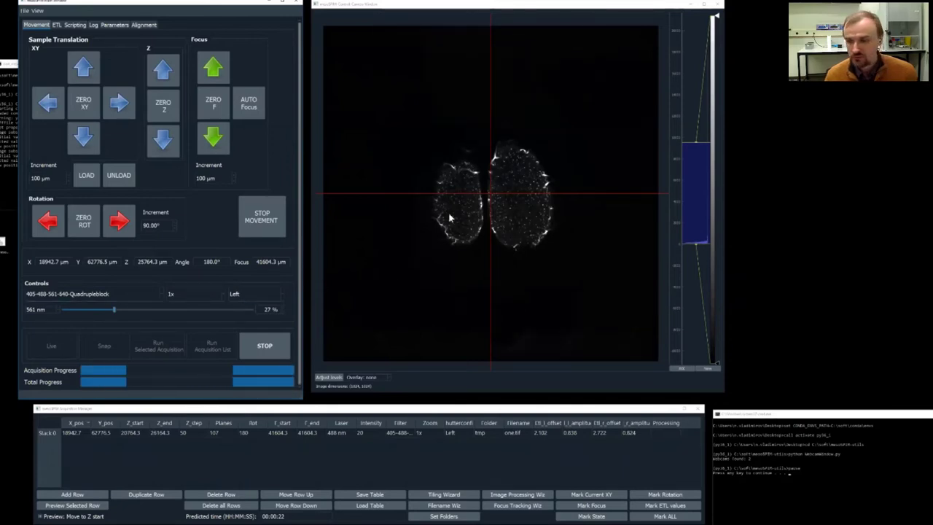
{"action": "left_click", "coordinate": [262, 349]}
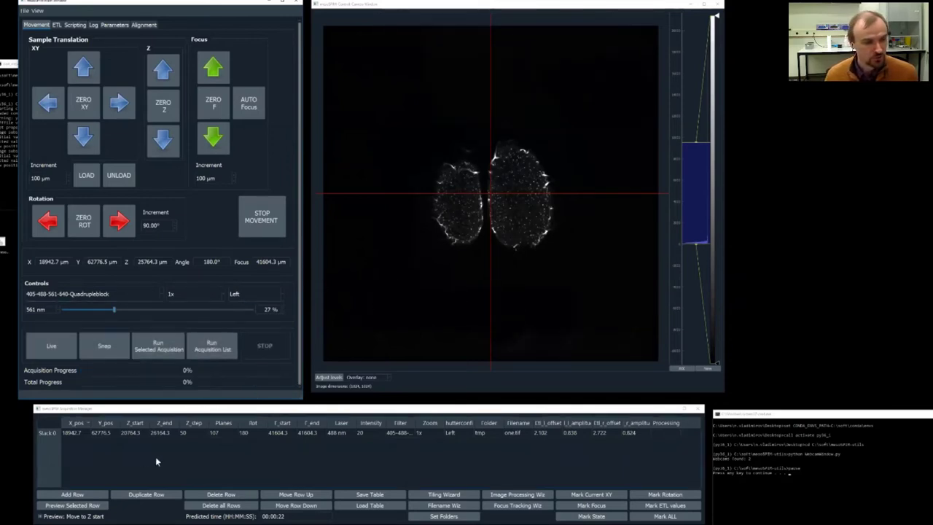
Step: Duplicate the Stack 0 acquisition and apply the current 561 nm laser, 27 % intensity and ETL values to the copy
{"action": "left_click", "coordinate": [58, 436]}
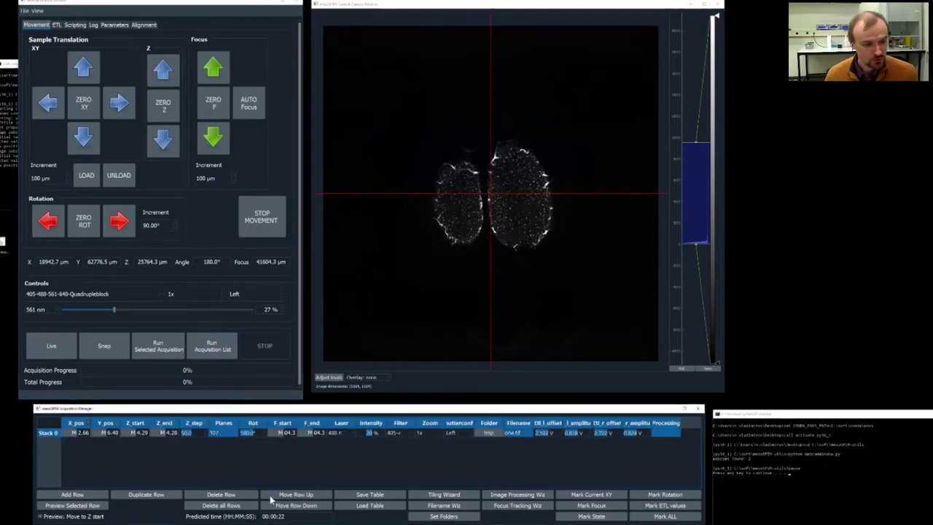
{"action": "left_click", "coordinate": [143, 496]}
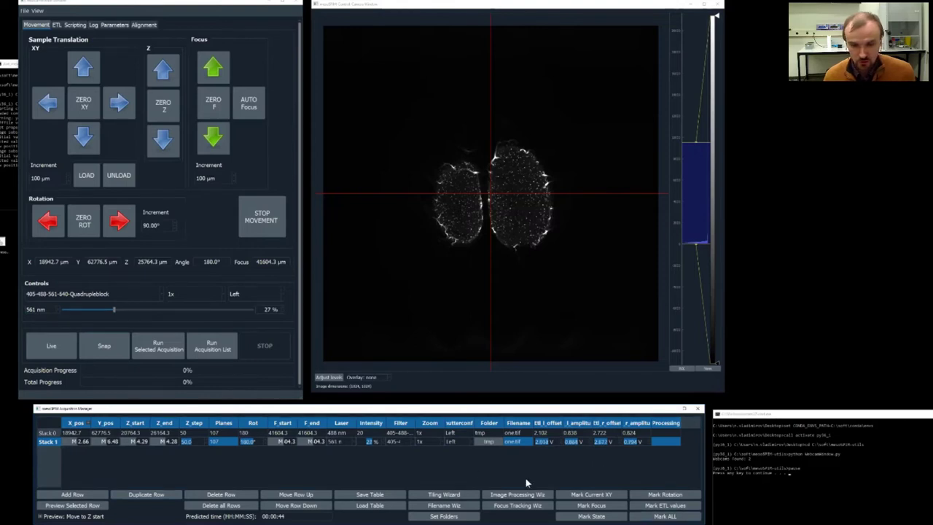
{"action": "left_click", "coordinate": [469, 467]}
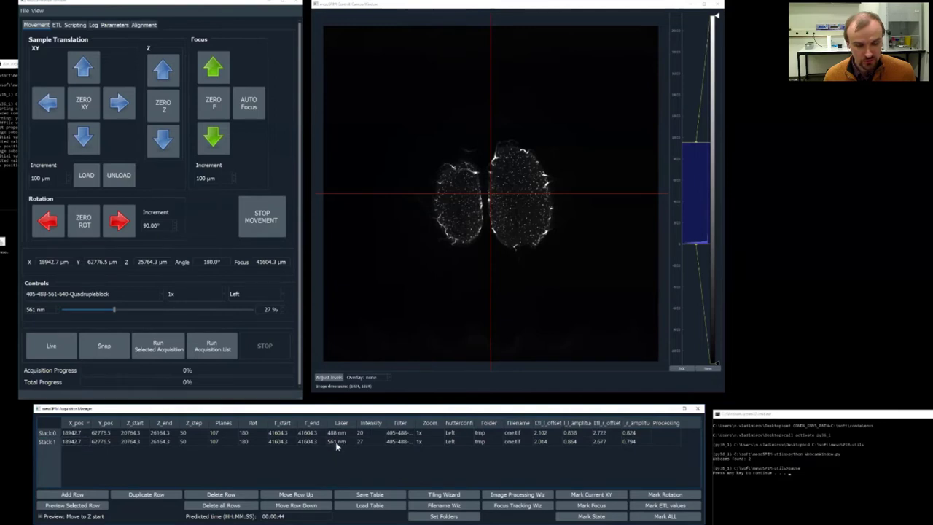
{"action": "double_click", "coordinate": [362, 443]}
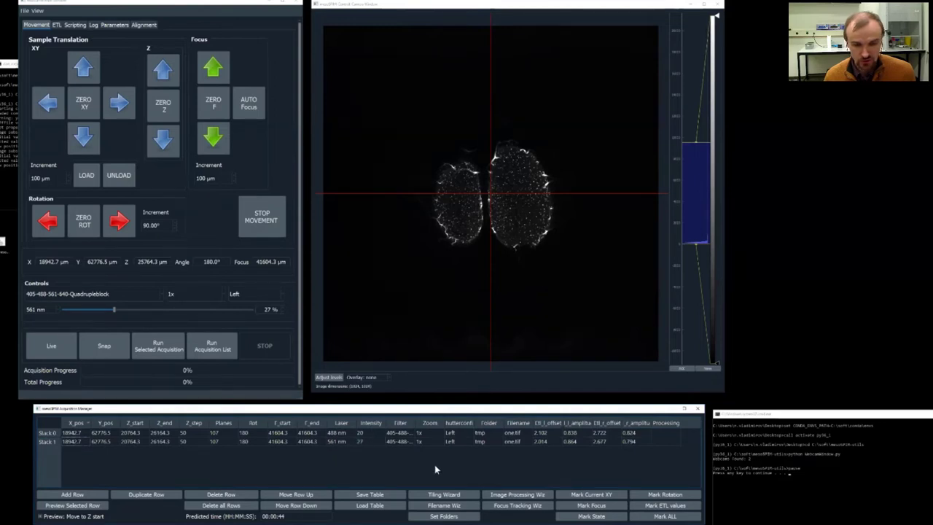
{"action": "left_click", "coordinate": [540, 433]}
{"action": "left_click", "coordinate": [549, 442]}
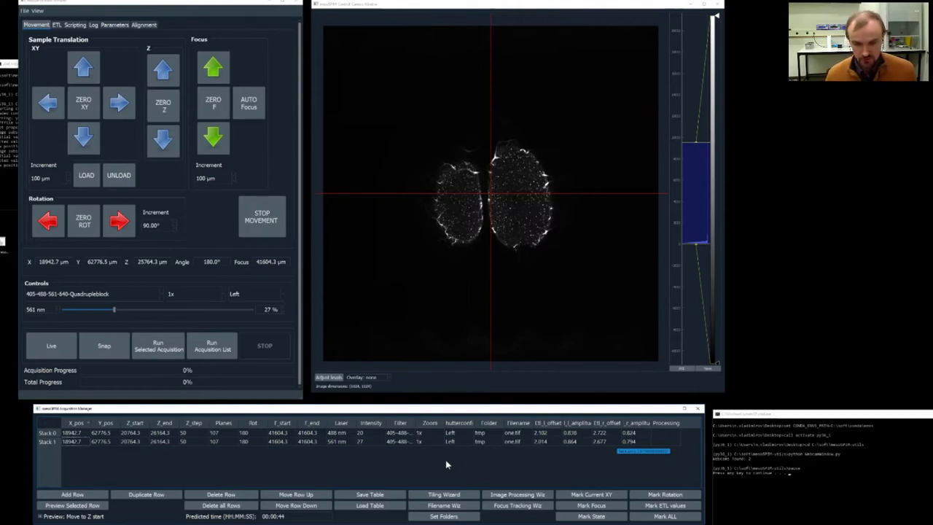
Step: Create a folder named demo1 on the DataMover Storage (X:) drive and set it as the save folder for both acquisitions
{"action": "left_click", "coordinate": [445, 517]}
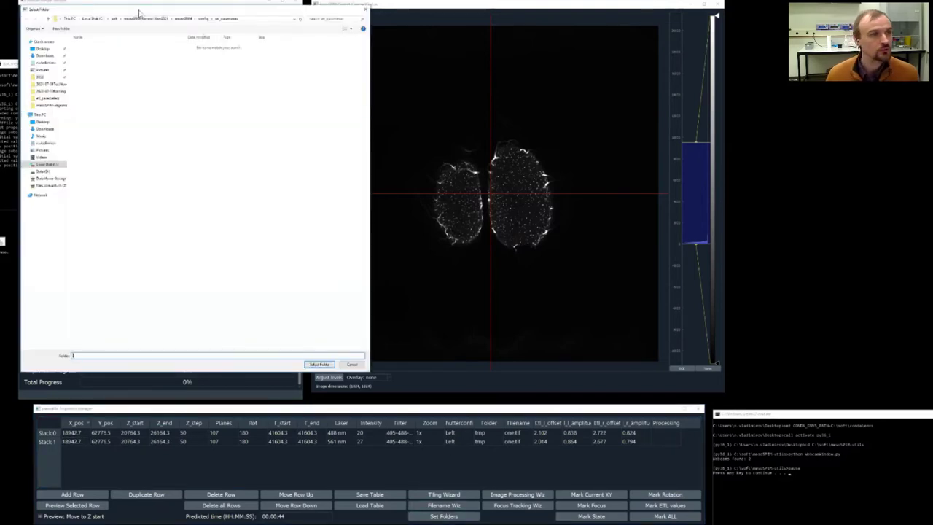
{"action": "left_click_drag", "start_coordinate": [139, 11], "coordinate": [272, 53]}
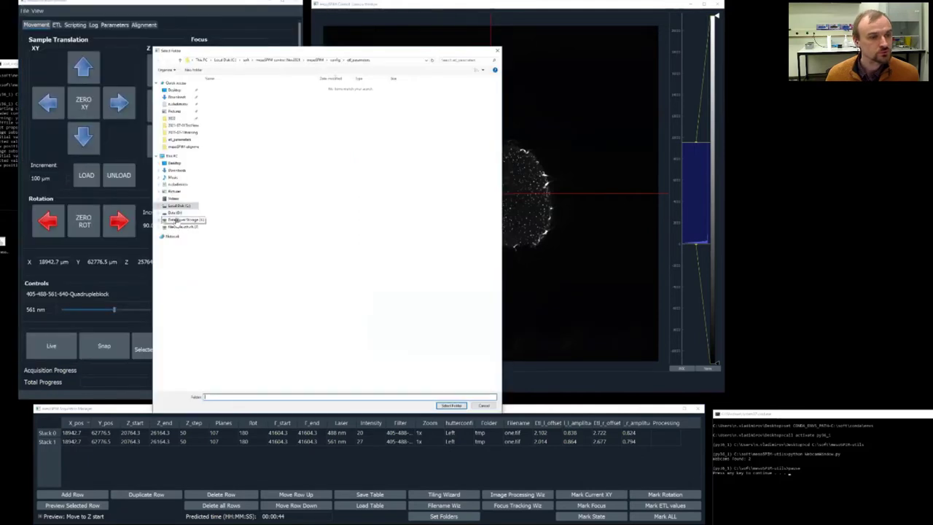
{"action": "left_click", "coordinate": [182, 219]}
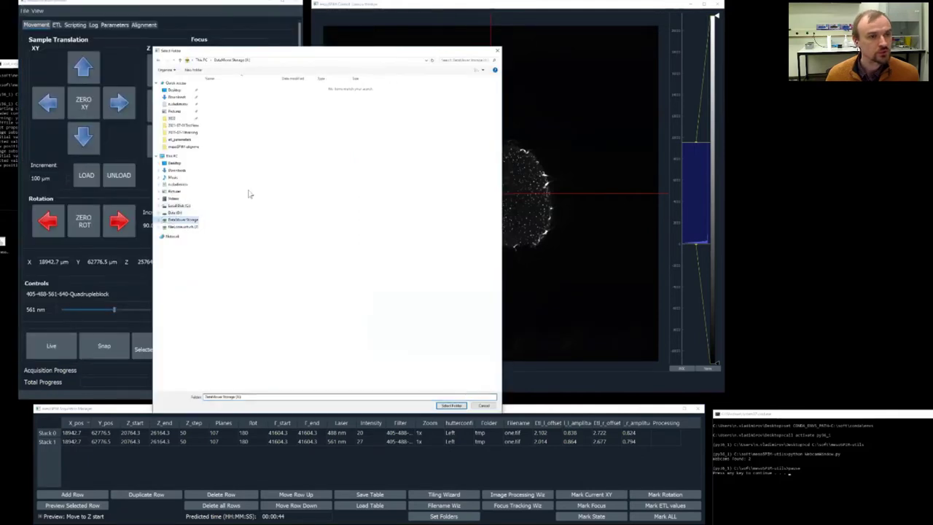
{"action": "left_click", "coordinate": [194, 70]}
{"action": "type", "text": "d"}
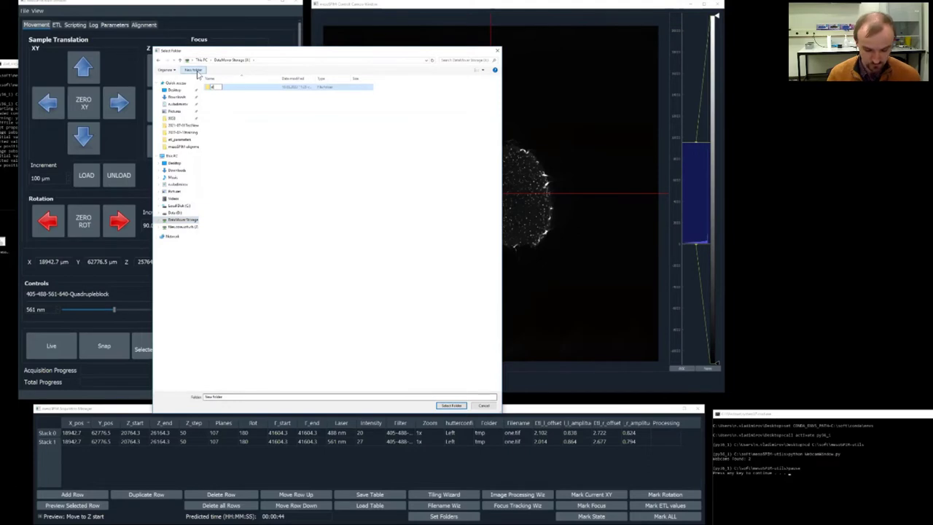
{"action": "key", "text": "Return"}
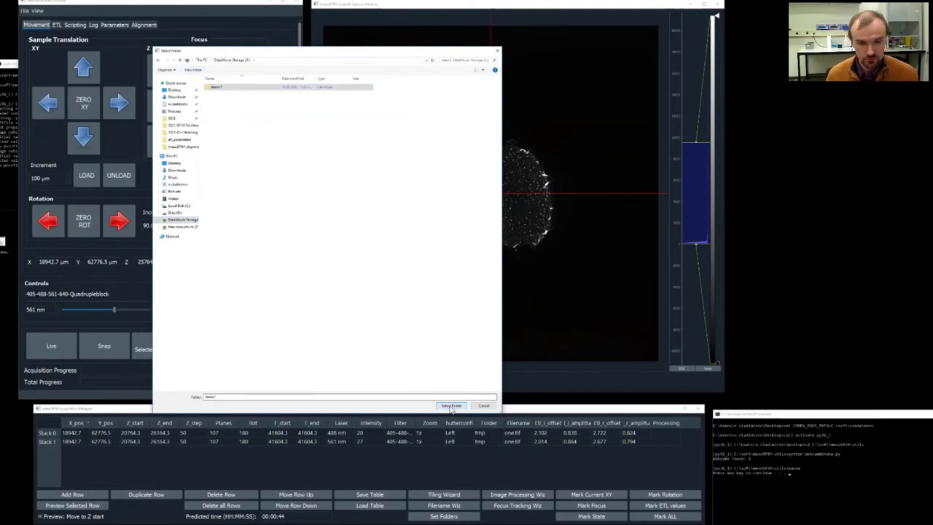
{"action": "left_click", "coordinate": [451, 406]}
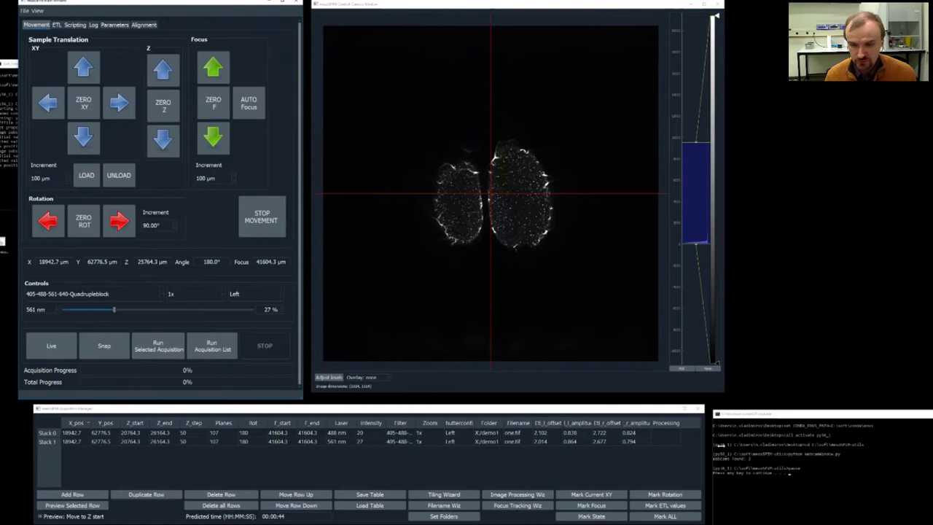
Step: Generate TIFF file names for both acquisitions with the Filename Wizard, using the description demo1
{"action": "left_click_drag", "start_coordinate": [705, 446], "coordinate": [722, 449]}
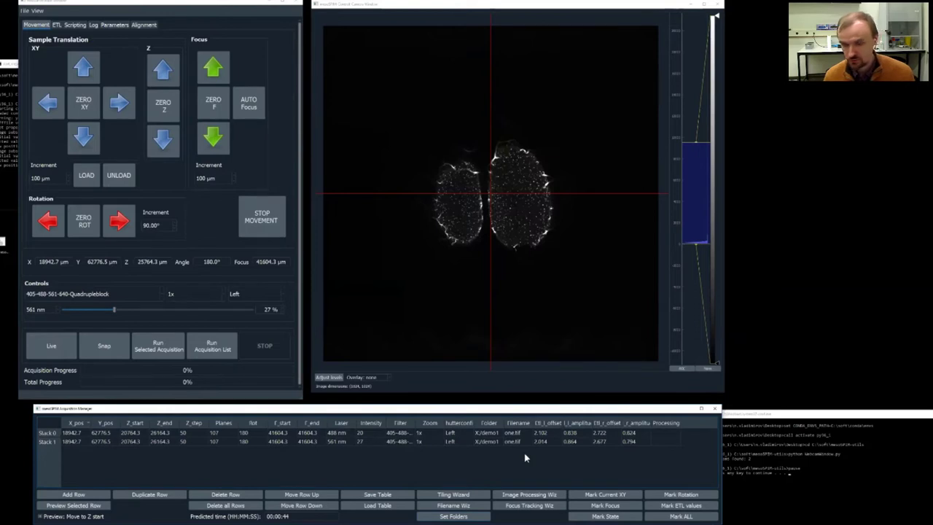
{"action": "double_click", "coordinate": [515, 433]}
{"action": "key", "text": "Return"}
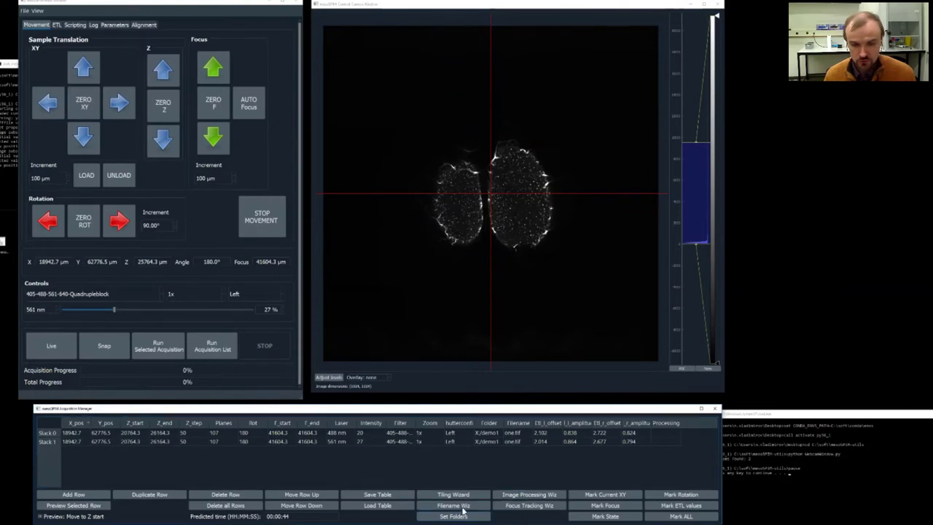
{"action": "double_click", "coordinate": [514, 442]}
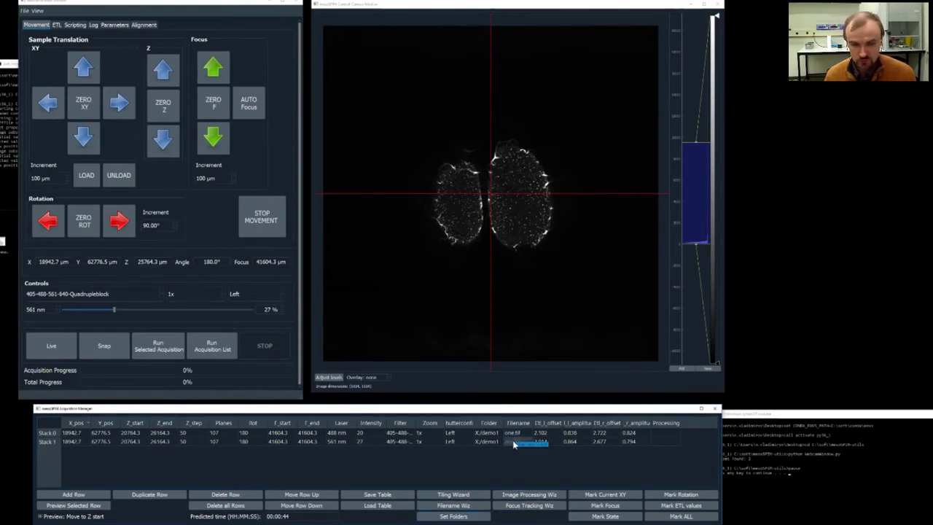
{"action": "left_click", "coordinate": [453, 506]}
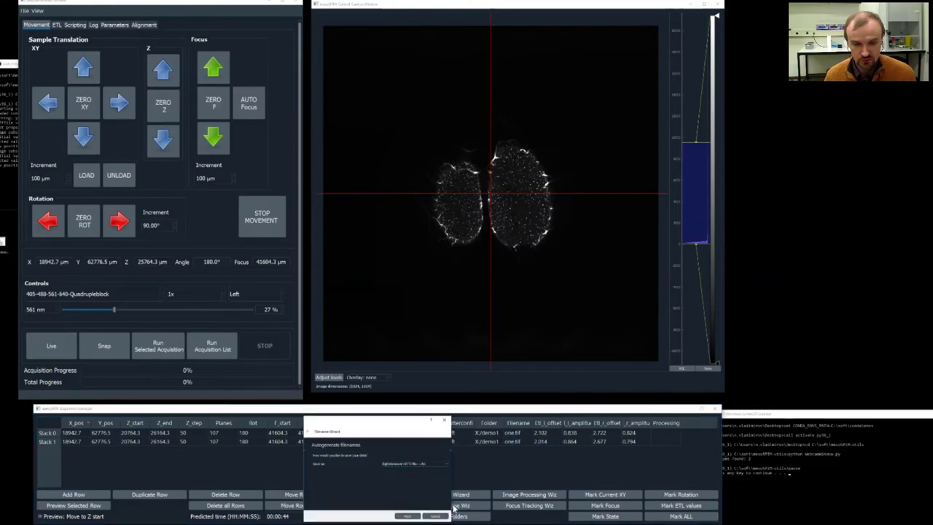
{"action": "left_click", "coordinate": [437, 465]}
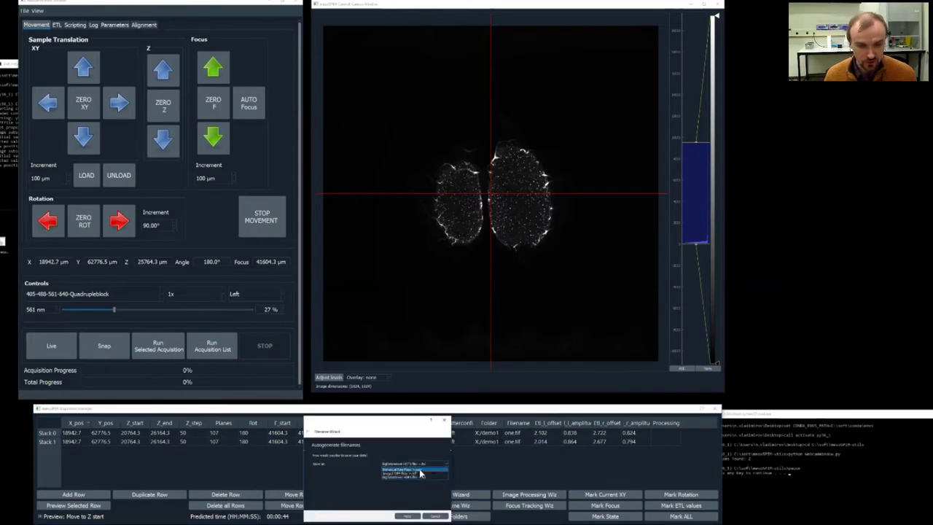
{"action": "left_click", "coordinate": [420, 474]}
{"action": "left_click", "coordinate": [413, 514]}
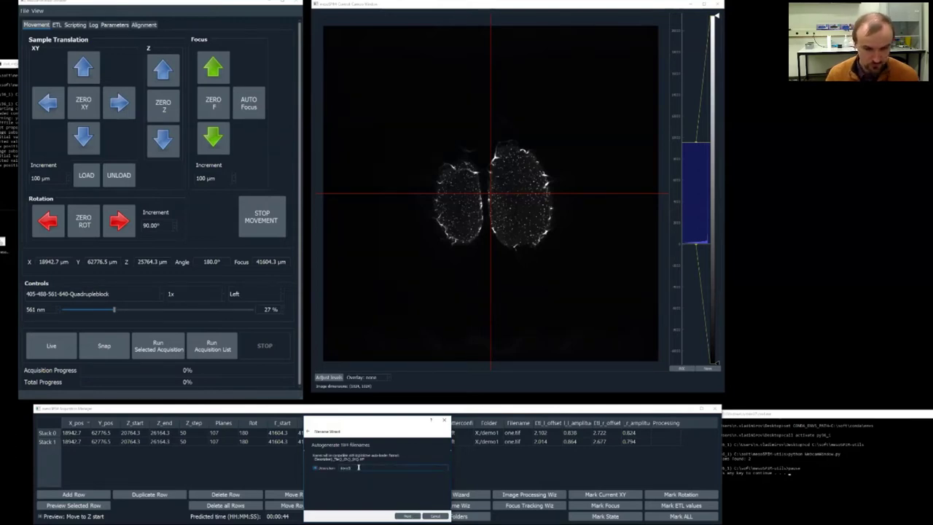
{"action": "left_click", "coordinate": [409, 516]}
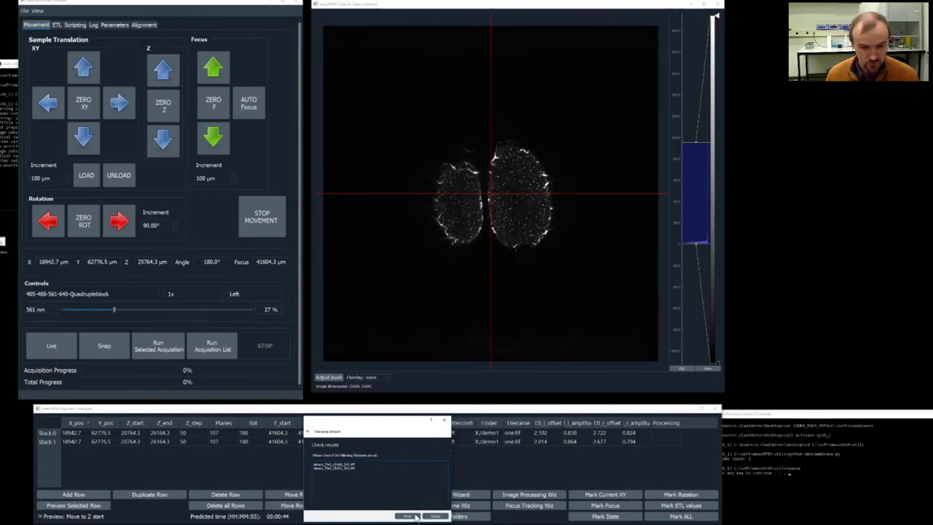
{"action": "left_click", "coordinate": [434, 516]}
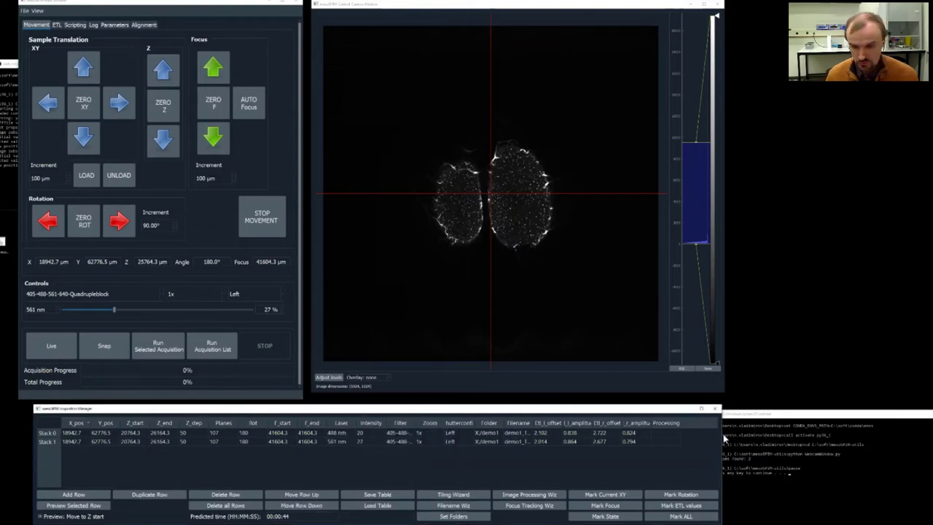
Step: Widen the acquisition manager and its Filename column to check the full generated file names
{"action": "left_click_drag", "start_coordinate": [724, 438], "coordinate": [807, 438]}
{"action": "left_click_drag", "start_coordinate": [531, 423], "coordinate": [585, 423]}
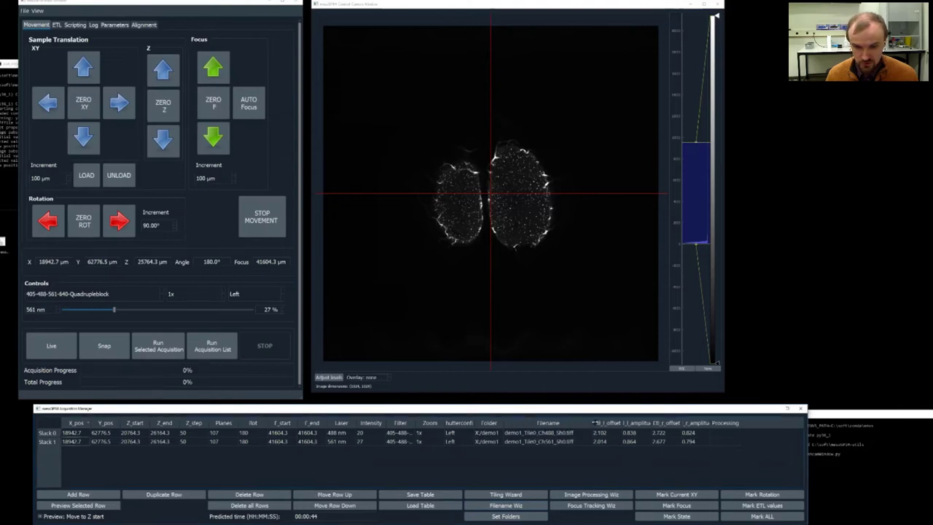
{"action": "left_click", "coordinate": [553, 434]}
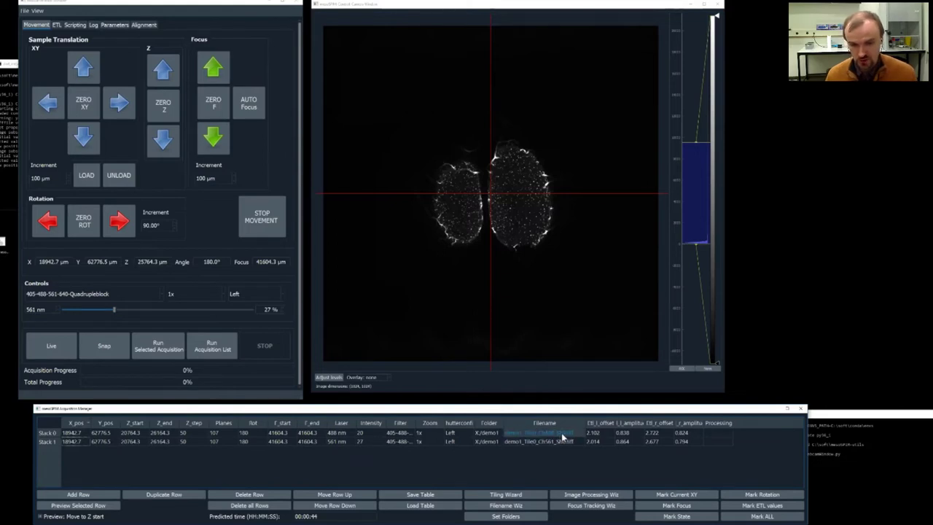
{"action": "left_click", "coordinate": [390, 457]}
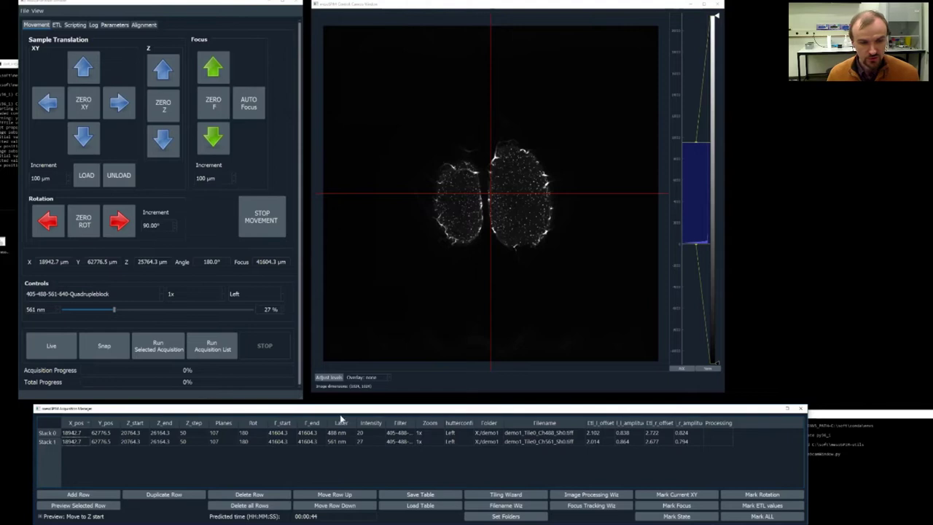
Step: Run the complete acquisition list with both the 488 nm and 561 nm stacks
{"action": "left_click_drag", "start_coordinate": [344, 413], "coordinate": [340, 411]}
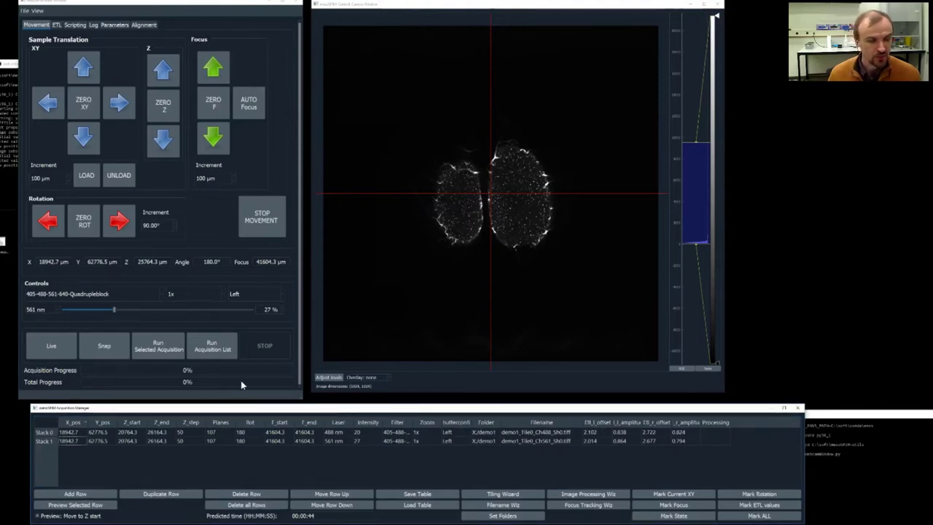
{"action": "left_click", "coordinate": [210, 347]}
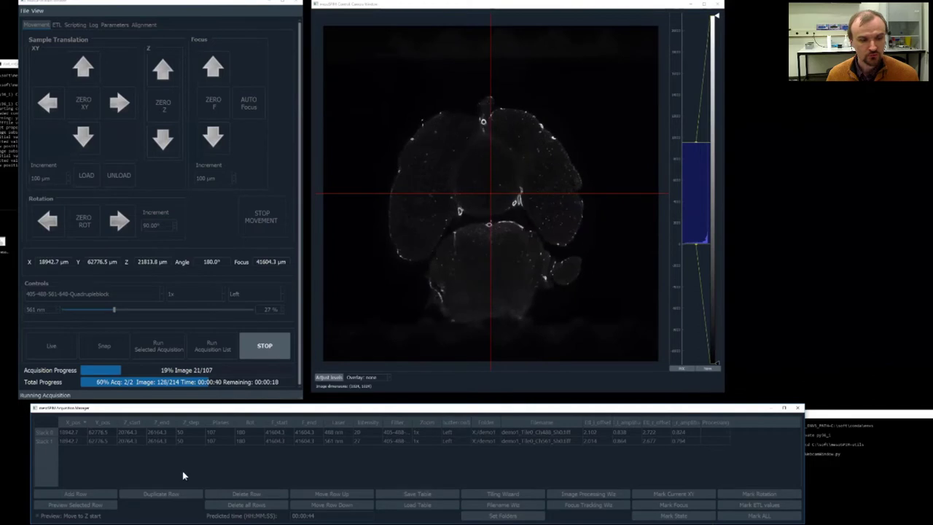
{"action": "left_click", "coordinate": [215, 438]}
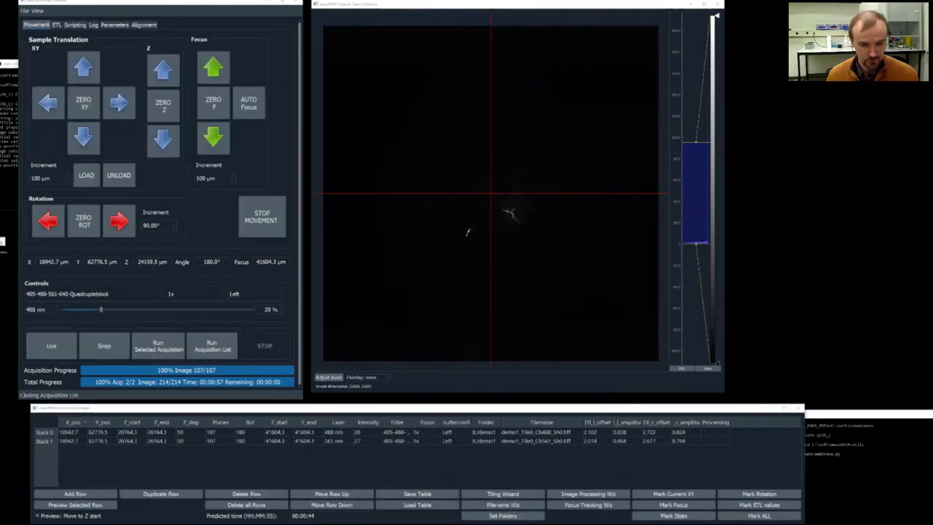
Step: Switch to File Explorer and open the demo1 folder on DataMover Storage (X:) to check the saved acquisition files
{"action": "key", "text": "alt+Tab"}
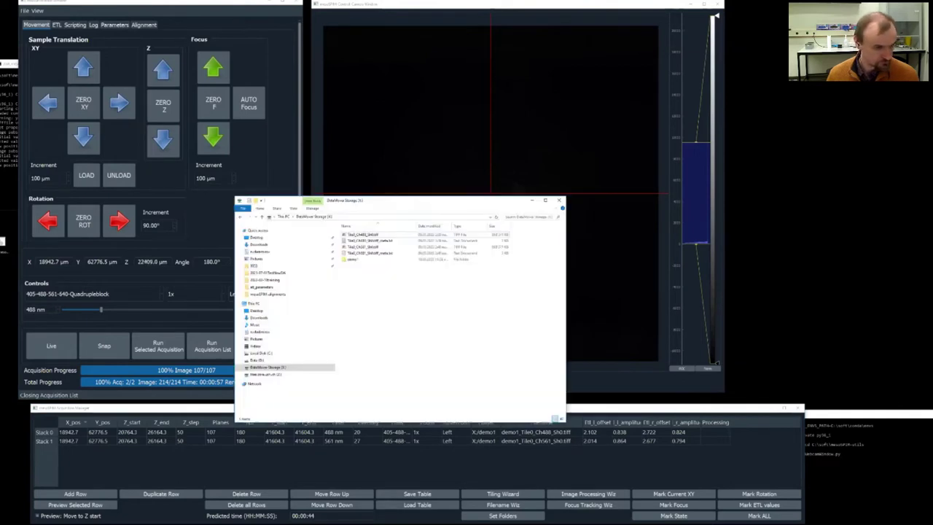
{"action": "left_click", "coordinate": [274, 368]}
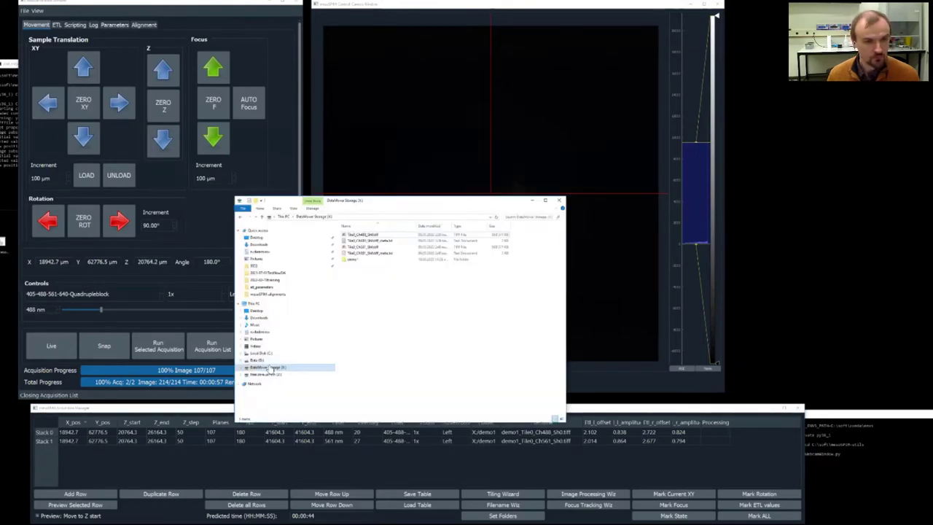
{"action": "double_click", "coordinate": [355, 260]}
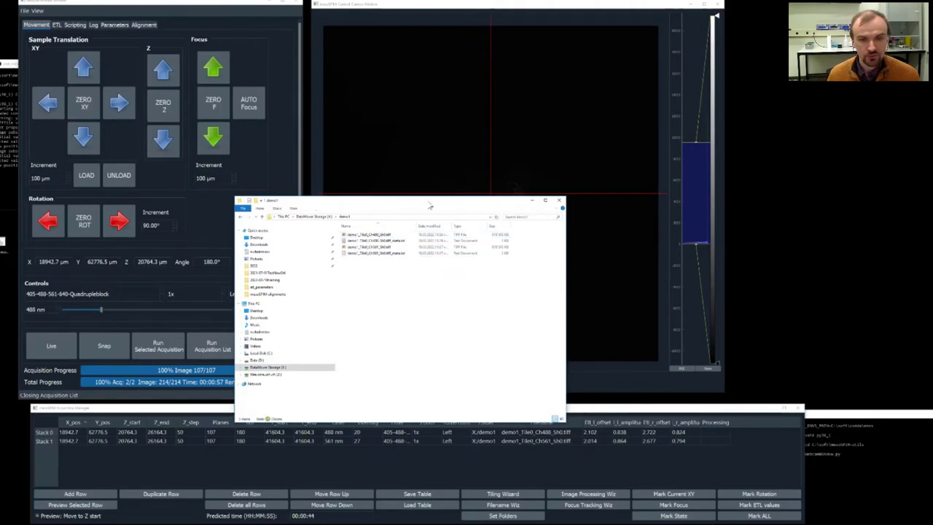
{"action": "left_click_drag", "start_coordinate": [430, 206], "coordinate": [518, 209]}
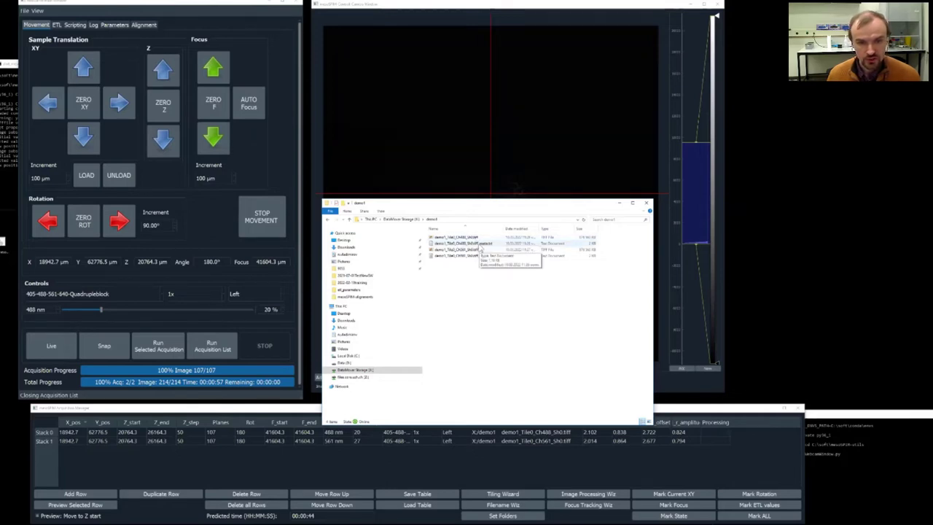
Step: Open the 488 nm stack's metadata text file, review its acquisition parameters, then close it and minimize the folder window
{"action": "double_click", "coordinate": [480, 246]}
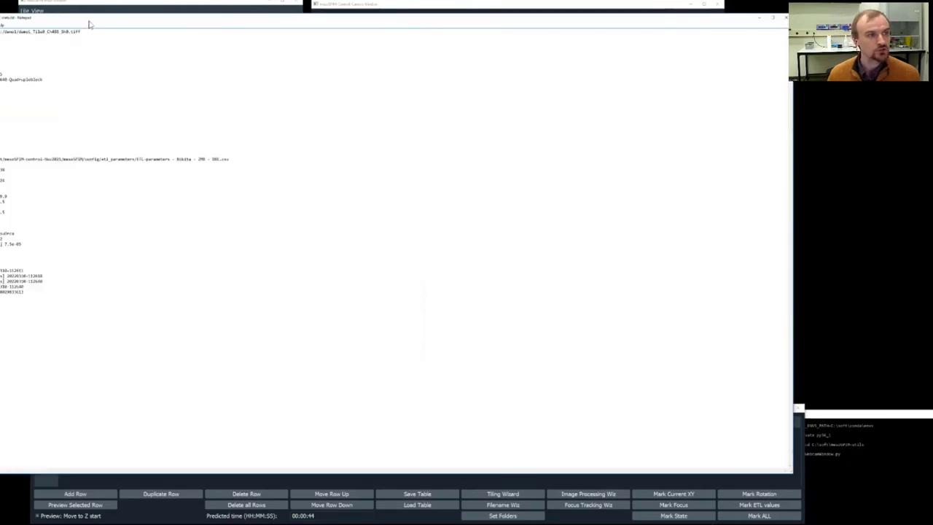
{"action": "left_click_drag", "start_coordinate": [89, 25], "coordinate": [329, 87]}
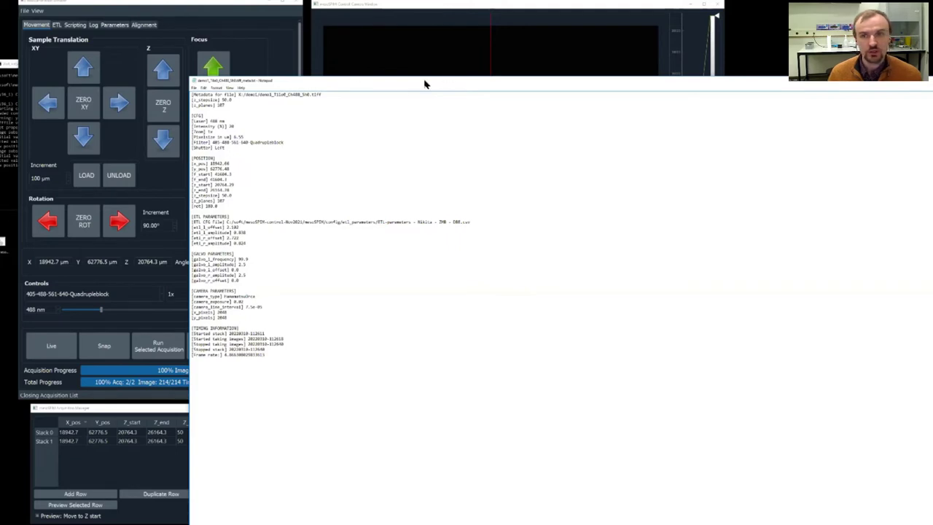
{"action": "left_click_drag", "start_coordinate": [425, 84], "coordinate": [235, 79]}
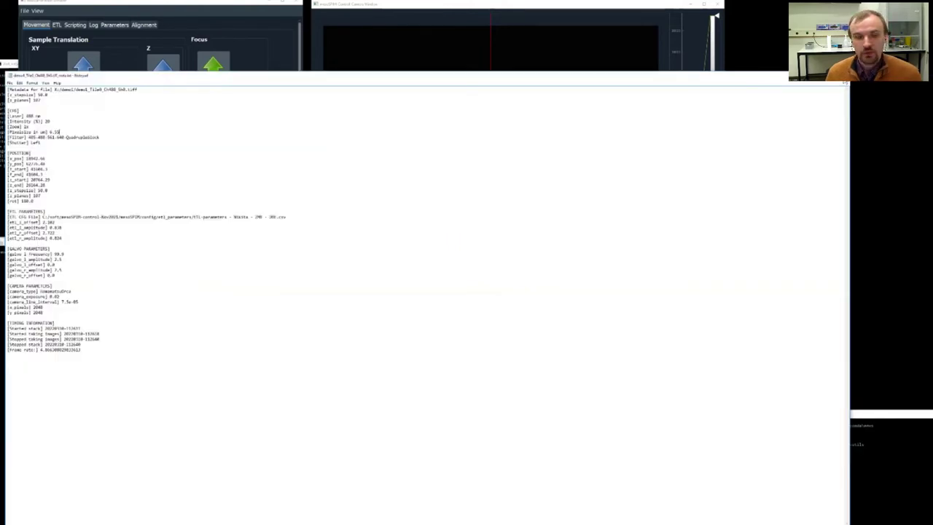
{"action": "key", "text": "alt+F4"}
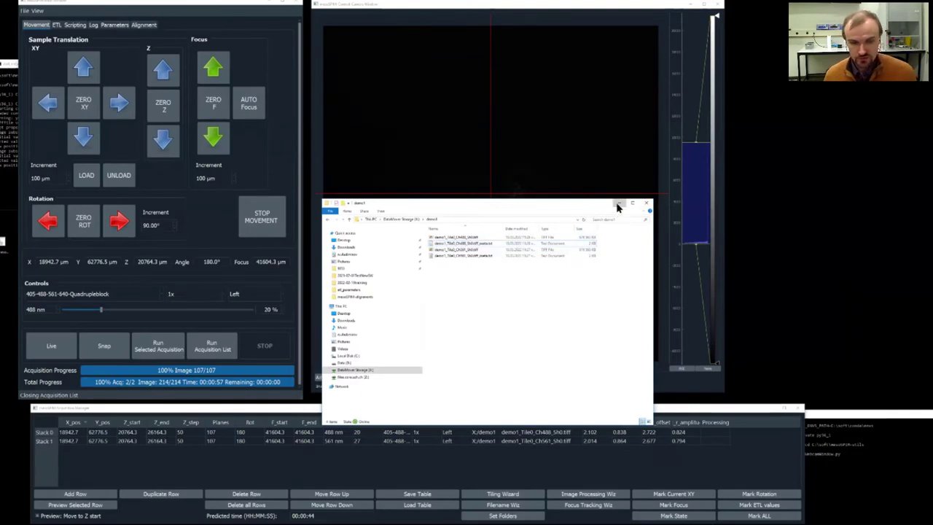
{"action": "left_click", "coordinate": [618, 204]}
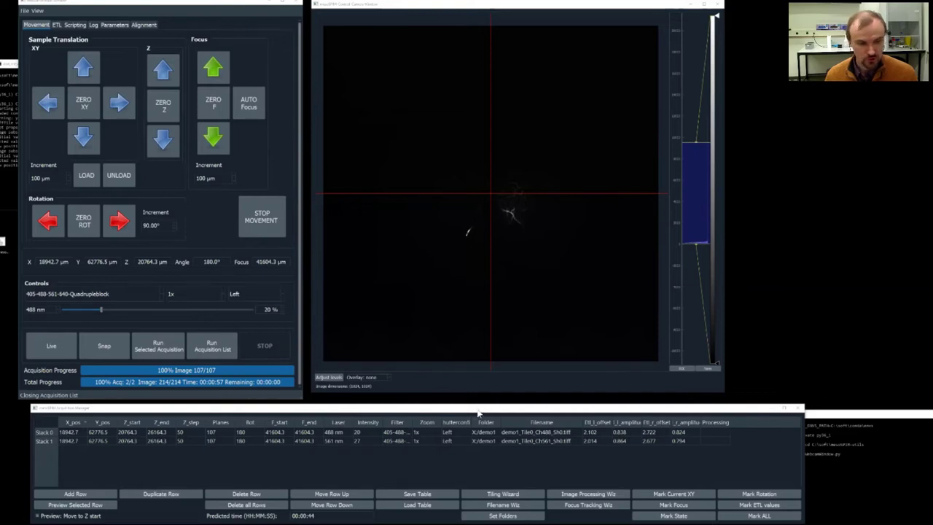
Step: Delete all rows from the acquisition manager's table
{"action": "left_click_drag", "start_coordinate": [478, 410], "coordinate": [479, 404]}
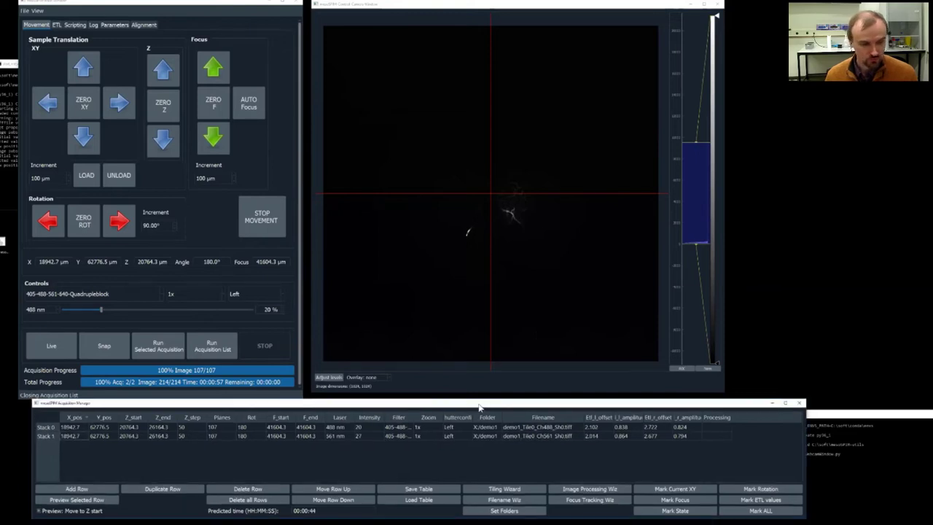
{"action": "left_click", "coordinate": [261, 501]}
{"action": "left_click", "coordinate": [406, 472]}
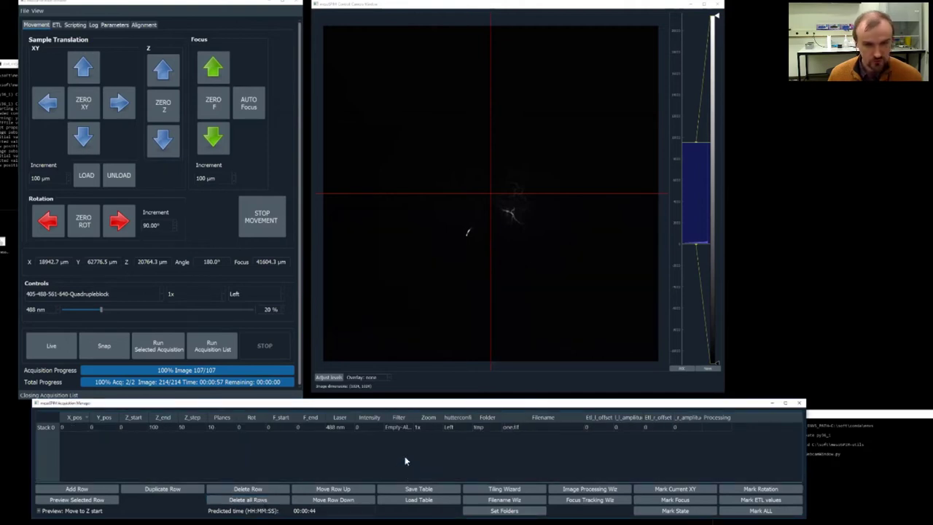
Step: Start live imaging and set the zoom to 2x
{"action": "left_click", "coordinate": [52, 346]}
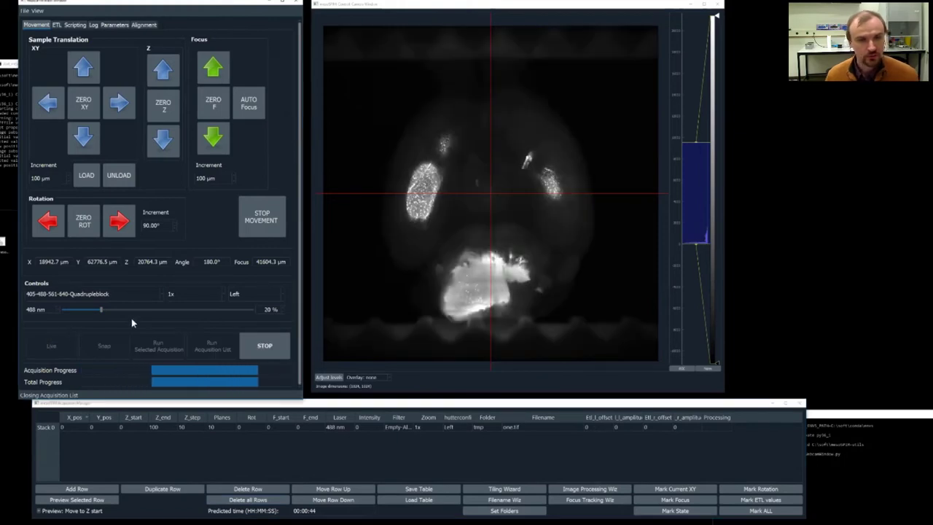
{"action": "left_click", "coordinate": [207, 297]}
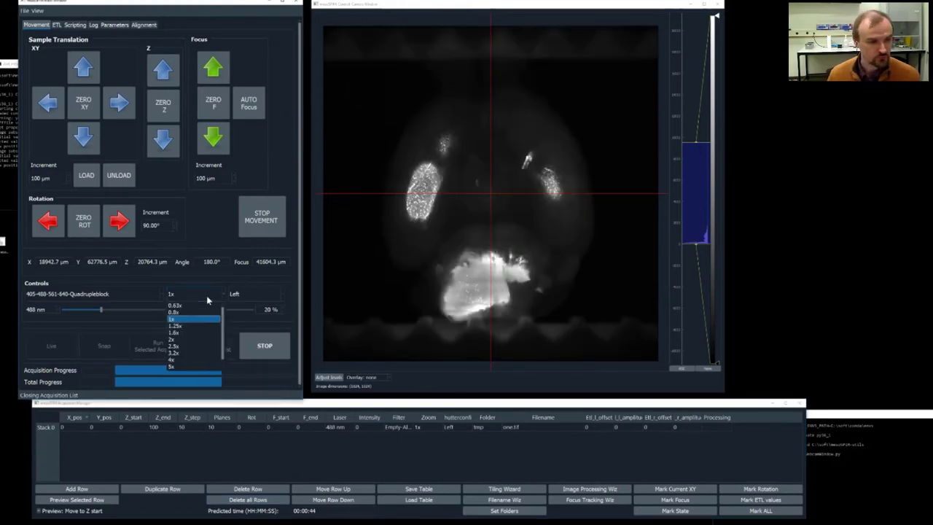
{"action": "left_click", "coordinate": [182, 341]}
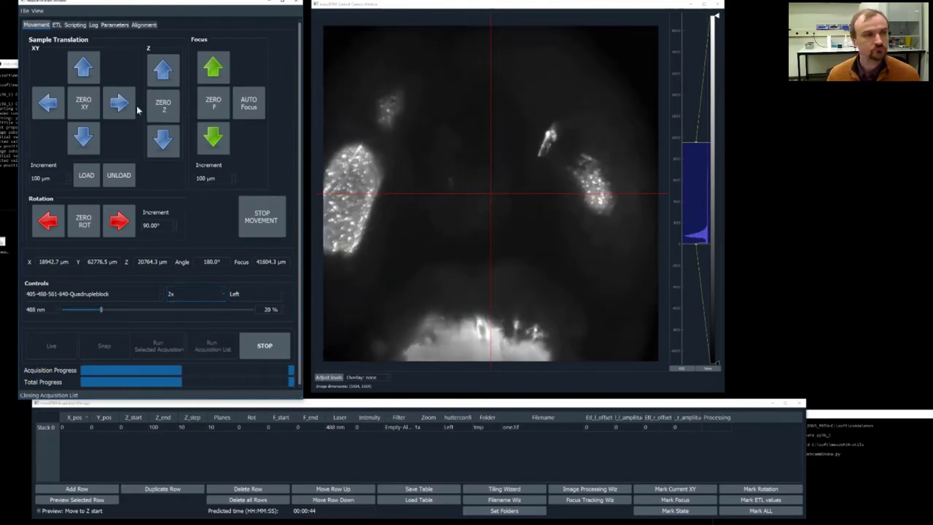
Step: Move the sample upward in Z in 100 µm increments to 21364.3 µm
{"action": "left_click", "coordinate": [162, 70]}
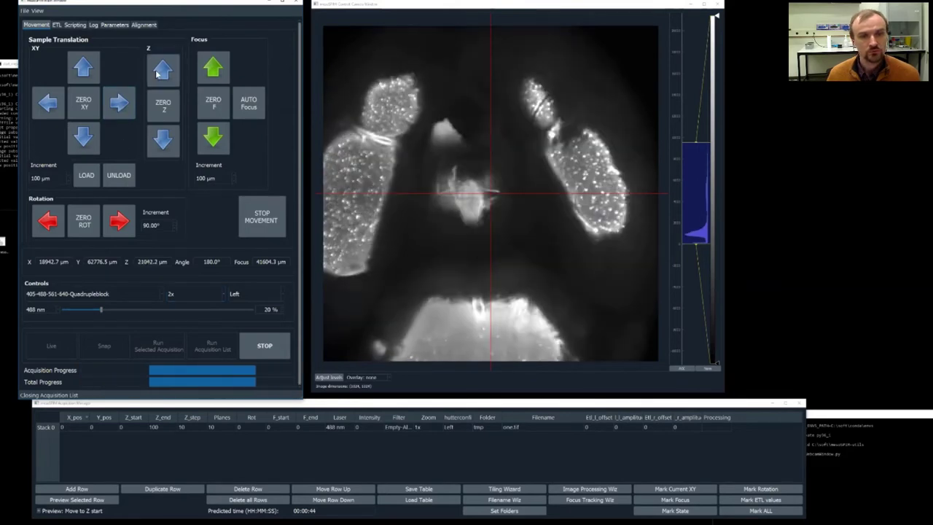
{"action": "left_click", "coordinate": [161, 69]}
{"action": "left_click", "coordinate": [157, 74]}
{"action": "left_click", "coordinate": [158, 74]}
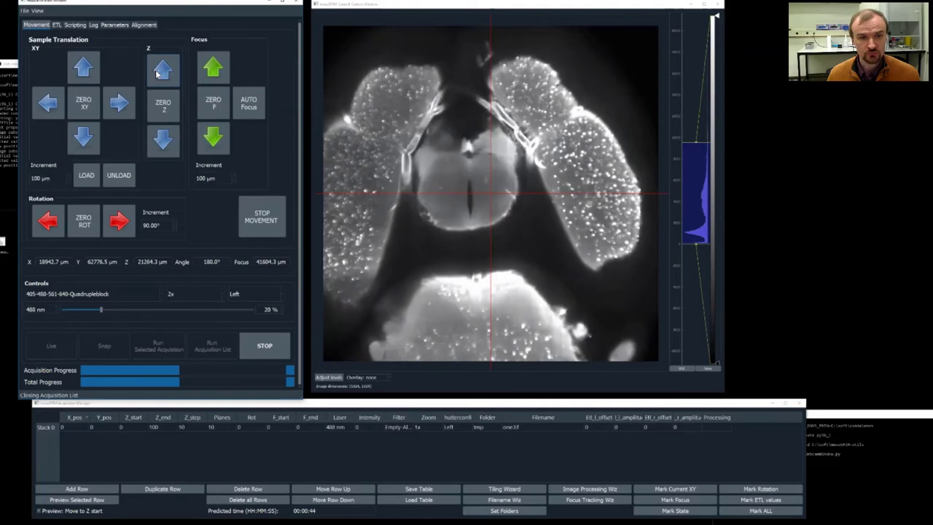
{"action": "left_click", "coordinate": [158, 74]}
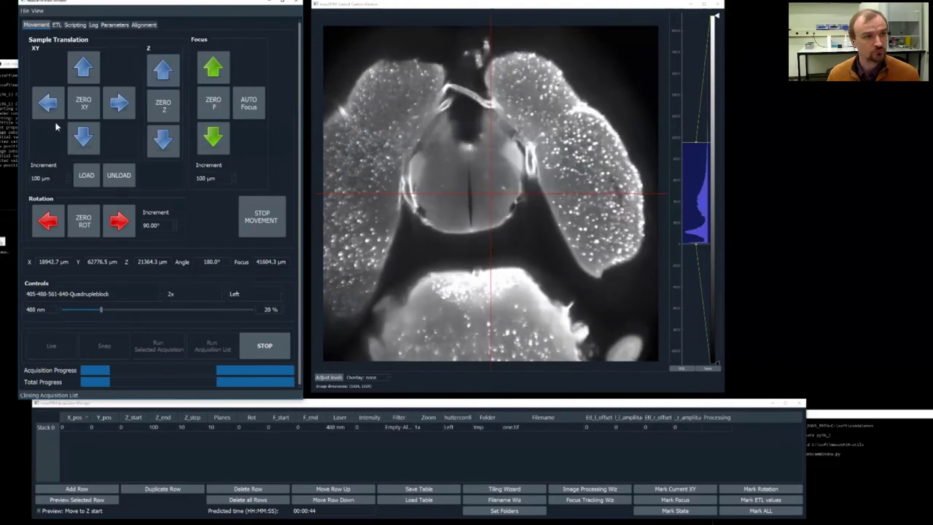
Step: Move the sample in X in 100 µm increments to 19942.7 µm, then stop live imaging
{"action": "left_click", "coordinate": [54, 114]}
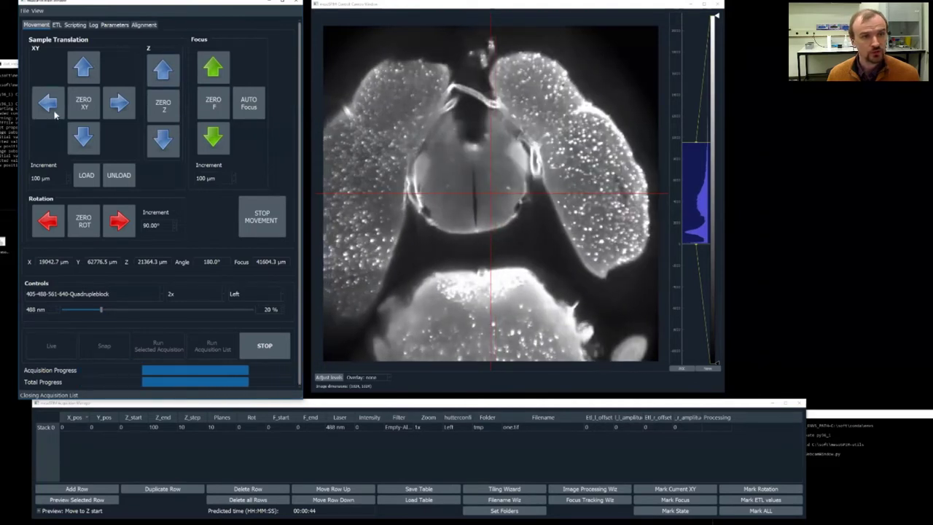
{"action": "left_click", "coordinate": [54, 113]}
{"action": "left_click", "coordinate": [54, 115]}
{"action": "left_click", "coordinate": [53, 114]}
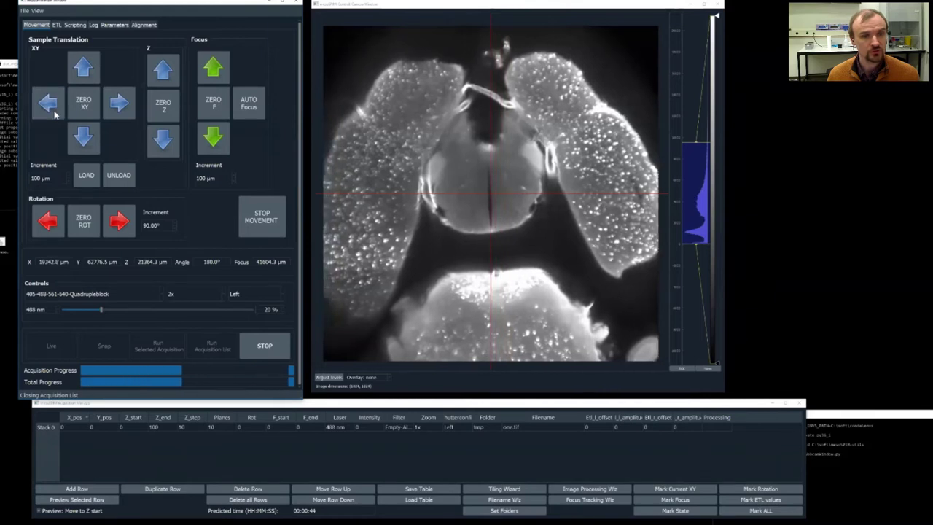
{"action": "left_click", "coordinate": [53, 114]}
{"action": "left_click", "coordinate": [52, 113]}
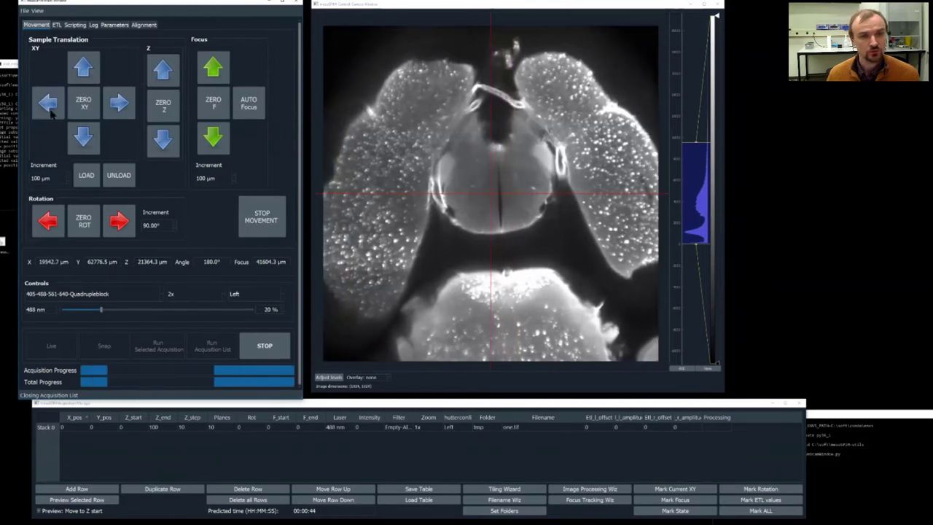
{"action": "left_click", "coordinate": [52, 114]}
{"action": "left_click", "coordinate": [51, 113]}
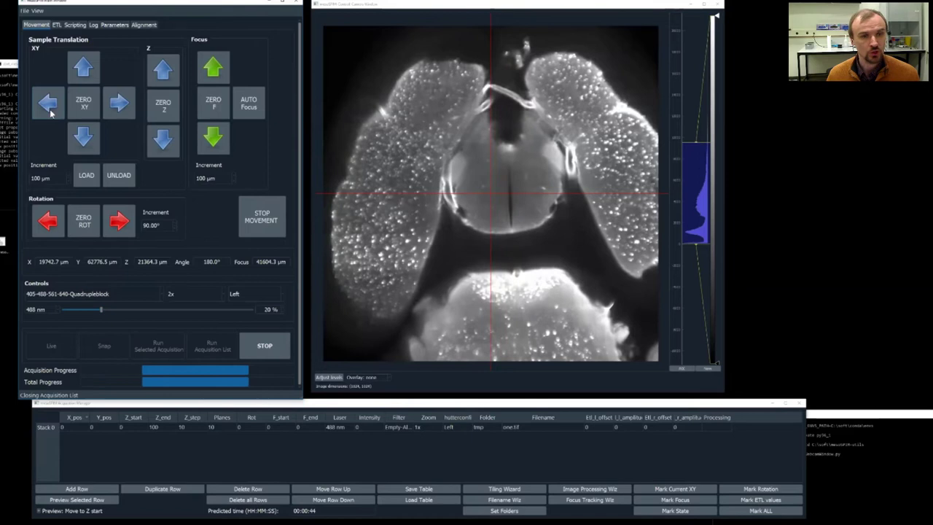
{"action": "left_click", "coordinate": [51, 113]}
{"action": "left_click", "coordinate": [51, 113]}
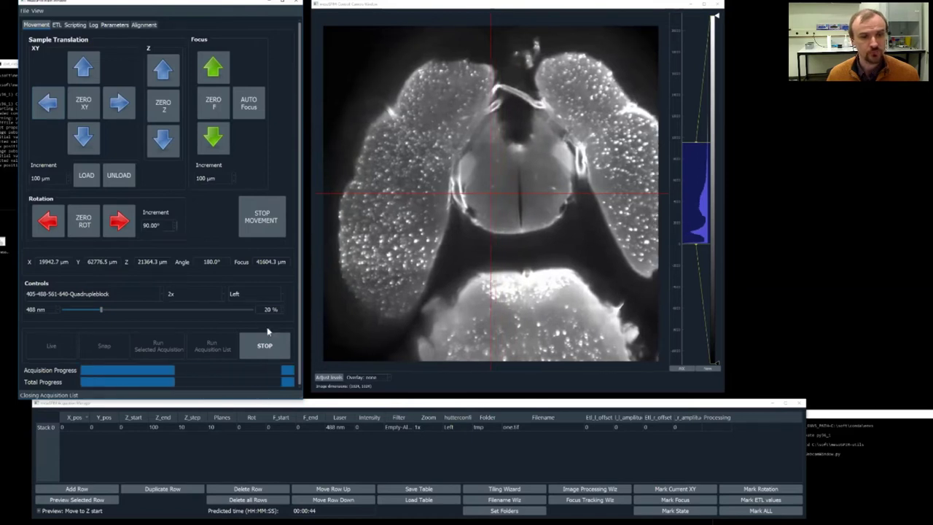
{"action": "left_click", "coordinate": [269, 346]}
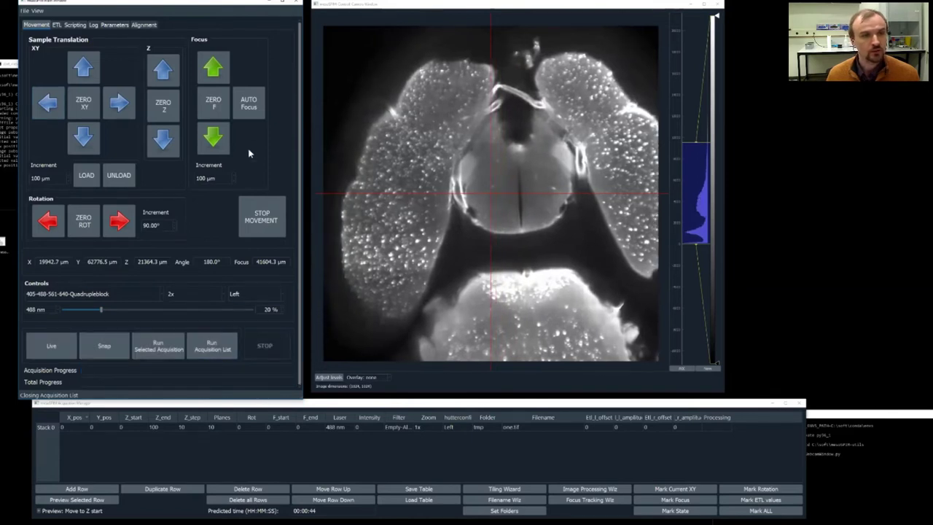
Step: Autofocus on an ROI over the brain's left lobe with a 300 µm search interval and 7 points, and accept the new focus
{"action": "left_click", "coordinate": [249, 109]}
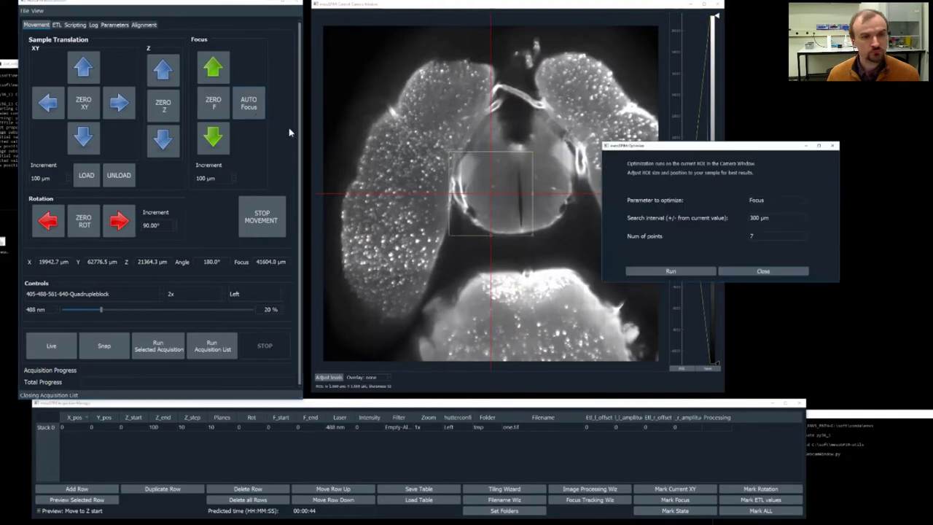
{"action": "left_click_drag", "start_coordinate": [469, 210], "coordinate": [396, 210]}
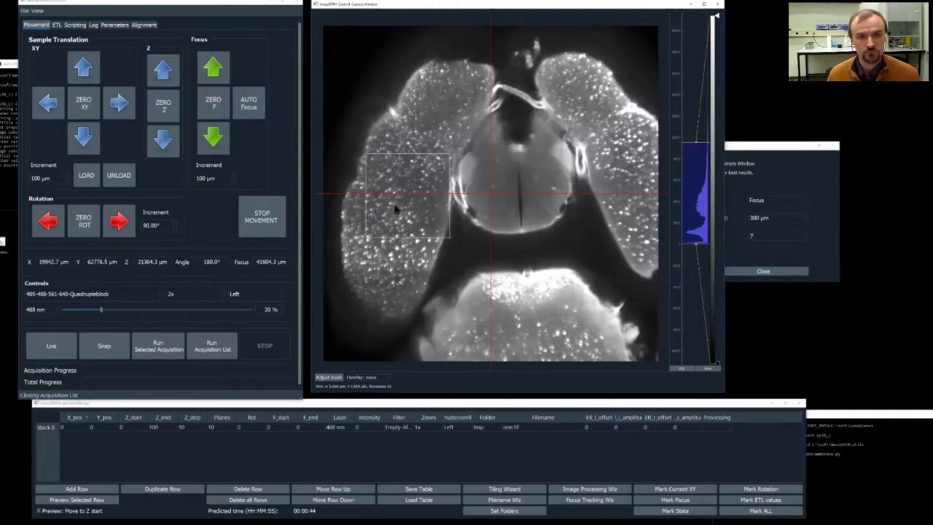
{"action": "left_click", "coordinate": [751, 154]}
{"action": "left_click", "coordinate": [698, 275]}
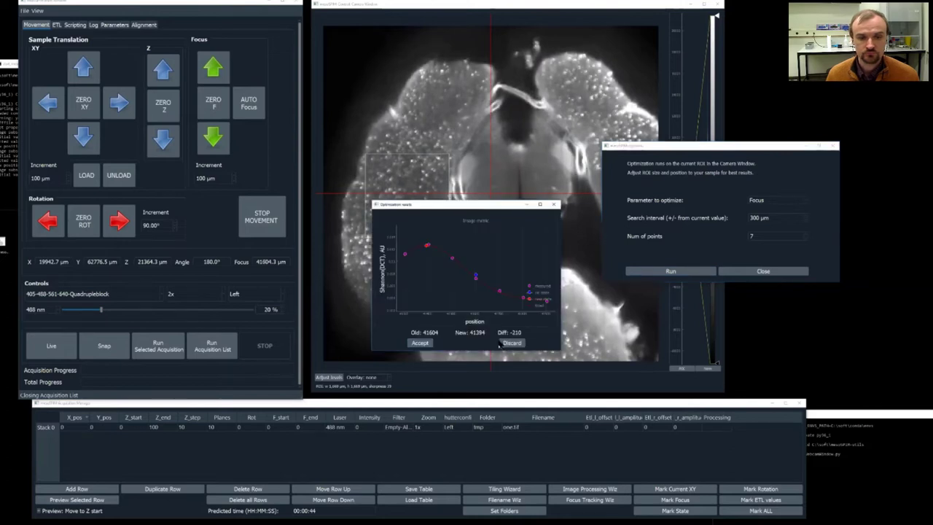
{"action": "left_click", "coordinate": [420, 344]}
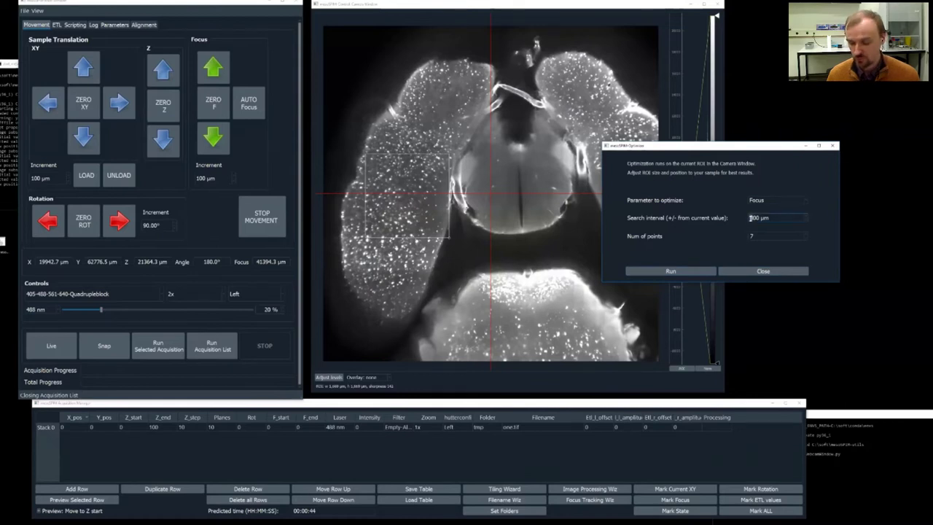
Step: Refine the focus with a second optimization using a 100 µm search interval and 7 points, accept it, and close the optimizer
{"action": "left_click", "coordinate": [695, 271]}
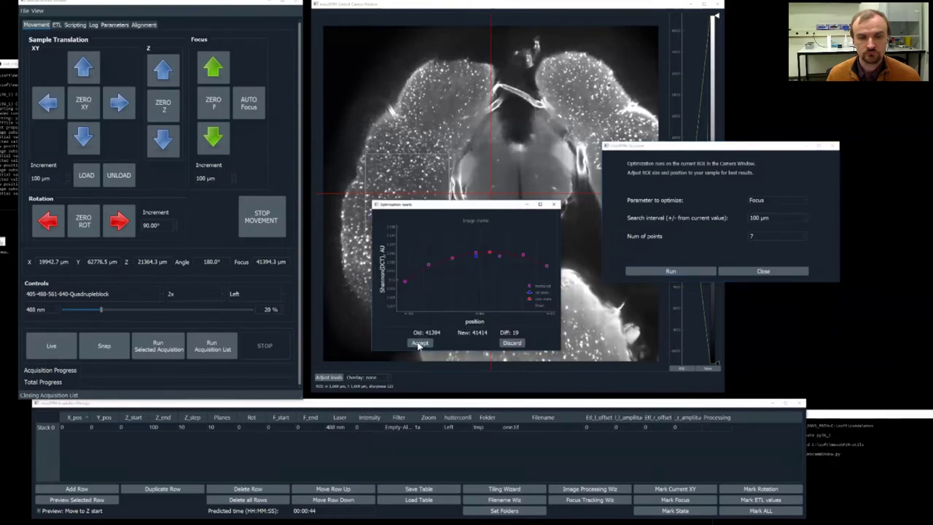
{"action": "left_click", "coordinate": [419, 343]}
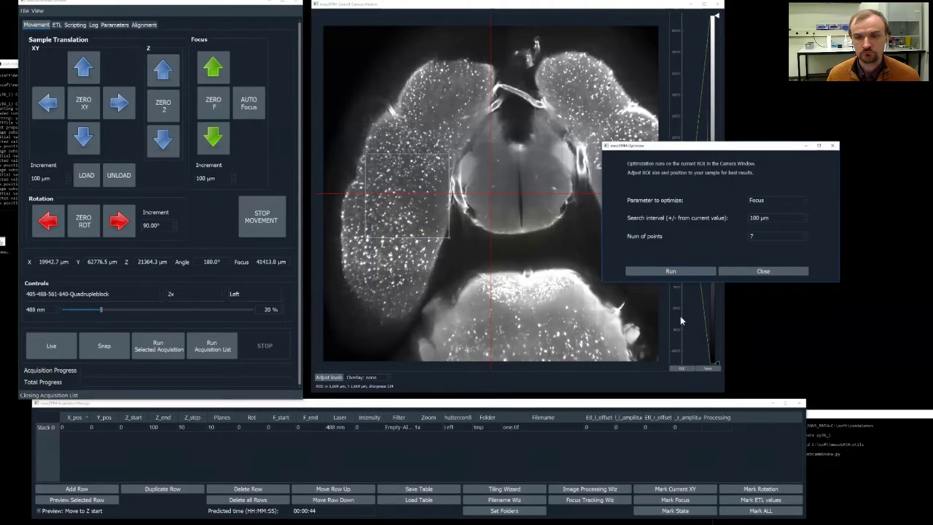
{"action": "left_click", "coordinate": [763, 271]}
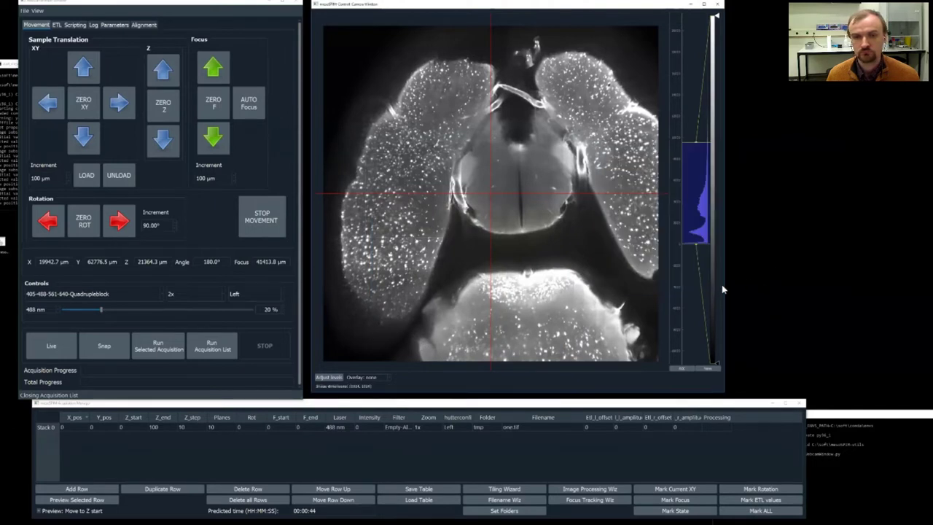
Step: Restart live imaging, move the sample in Z to 21464.3 µm, stop imaging, and return to the acquisition manager
{"action": "left_click_drag", "start_coordinate": [476, 10], "coordinate": [482, 9]}
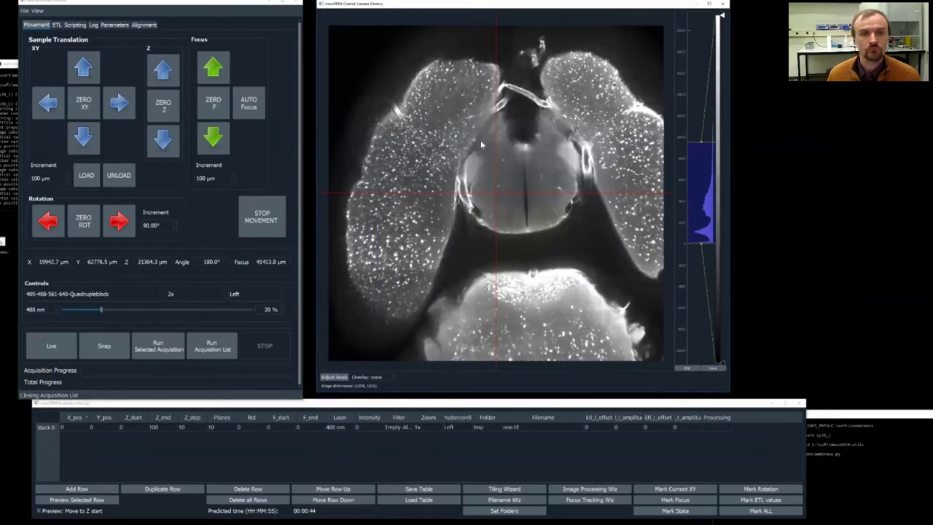
{"action": "left_click", "coordinate": [67, 345]}
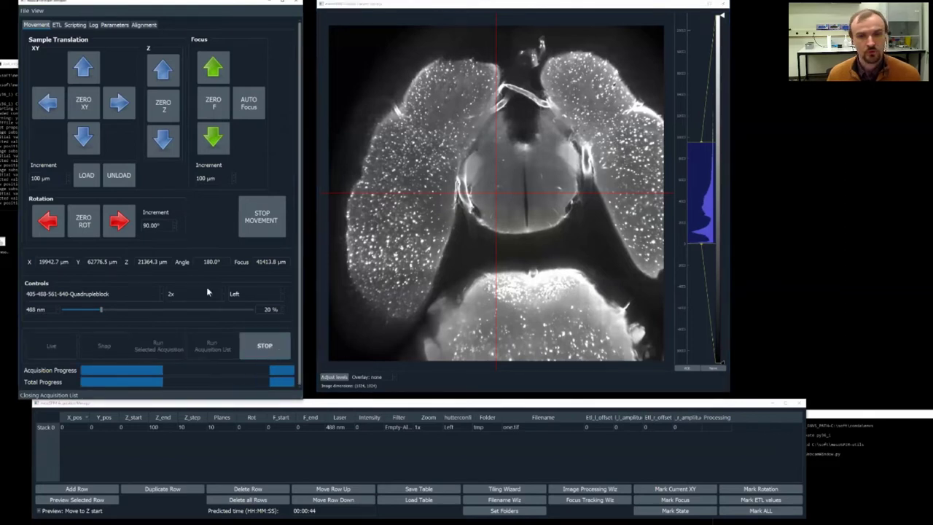
{"action": "left_click", "coordinate": [164, 76]}
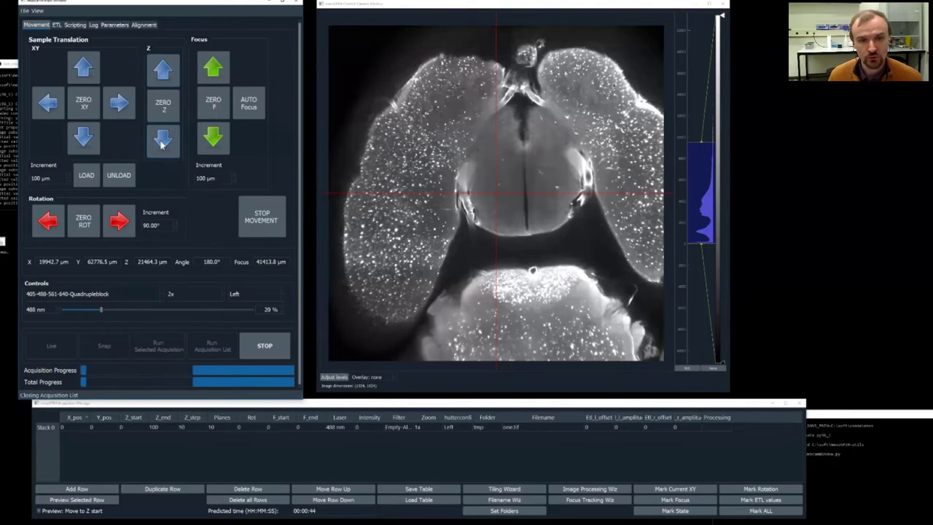
{"action": "left_click", "coordinate": [265, 353]}
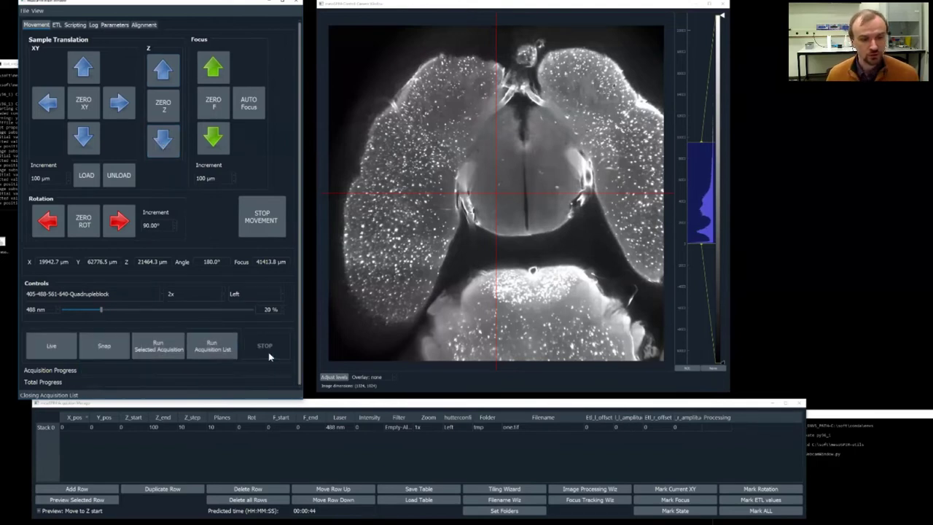
{"action": "left_click", "coordinate": [342, 408]}
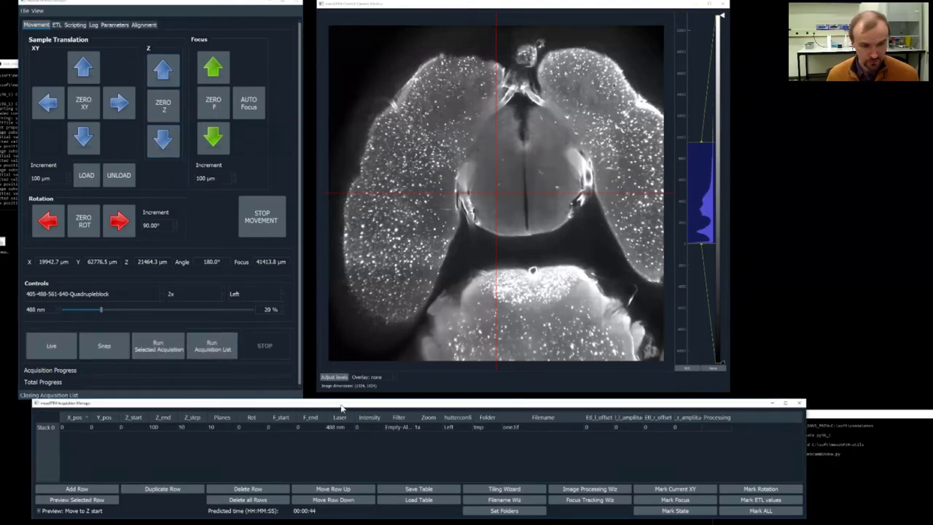
Step: Start the Tiling Wizard, advance to the bounding box page, and move the wizard clear of the live image
{"action": "left_click_drag", "start_coordinate": [342, 407], "coordinate": [333, 412]}
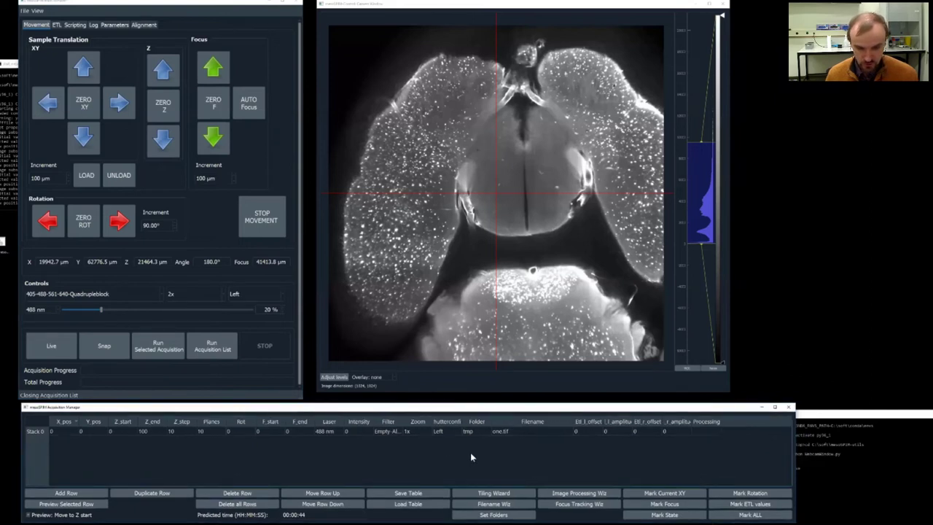
{"action": "left_click", "coordinate": [481, 494]}
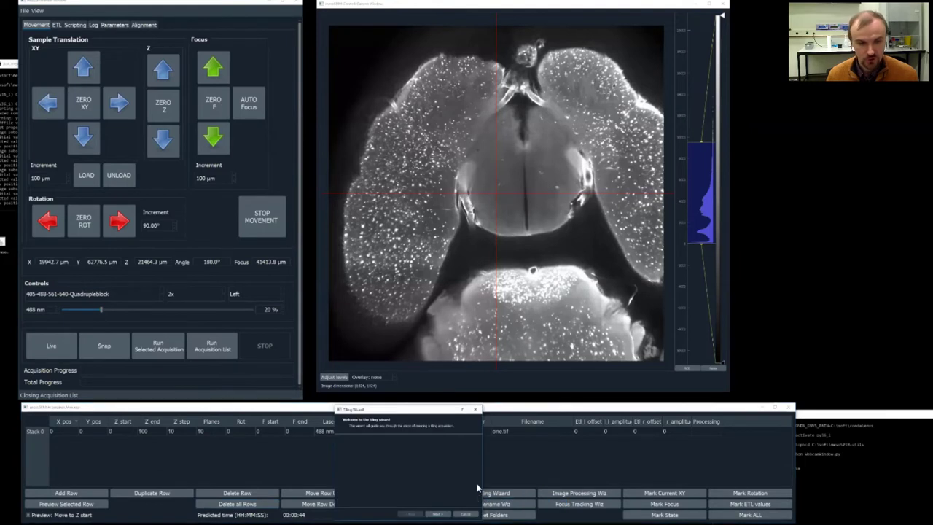
{"action": "left_click", "coordinate": [437, 514]}
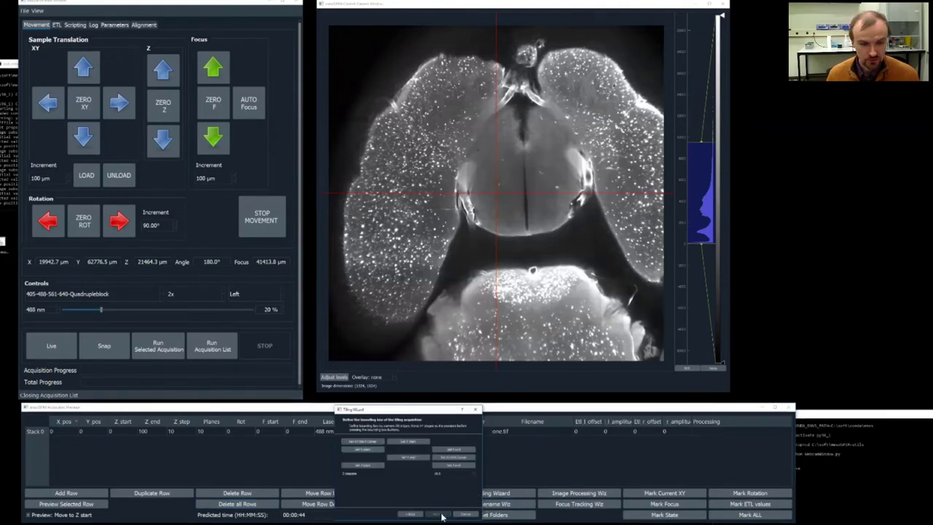
{"action": "left_click_drag", "start_coordinate": [405, 413], "coordinate": [731, 157]}
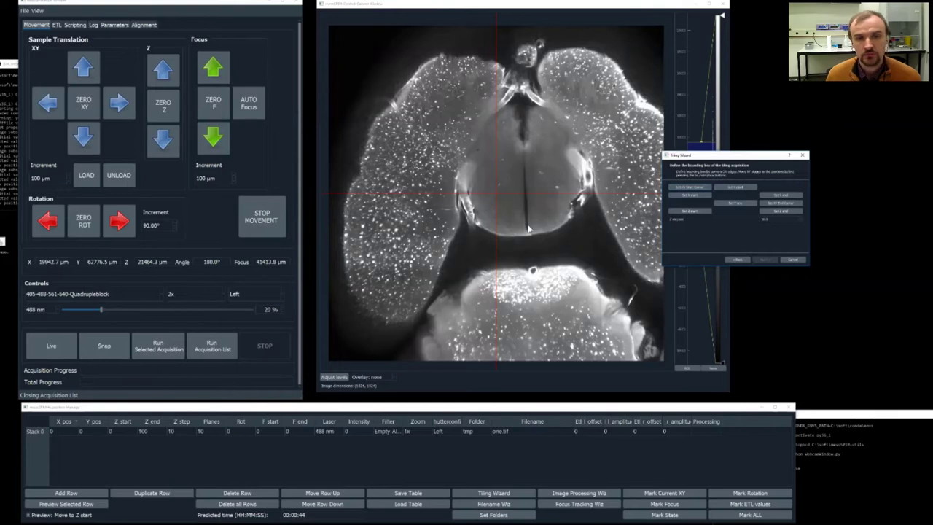
Step: Start live imaging and move the sample in 100 µm increments to Y 63676.5 µm and Z 22164.3 µm
{"action": "left_click", "coordinate": [44, 353]}
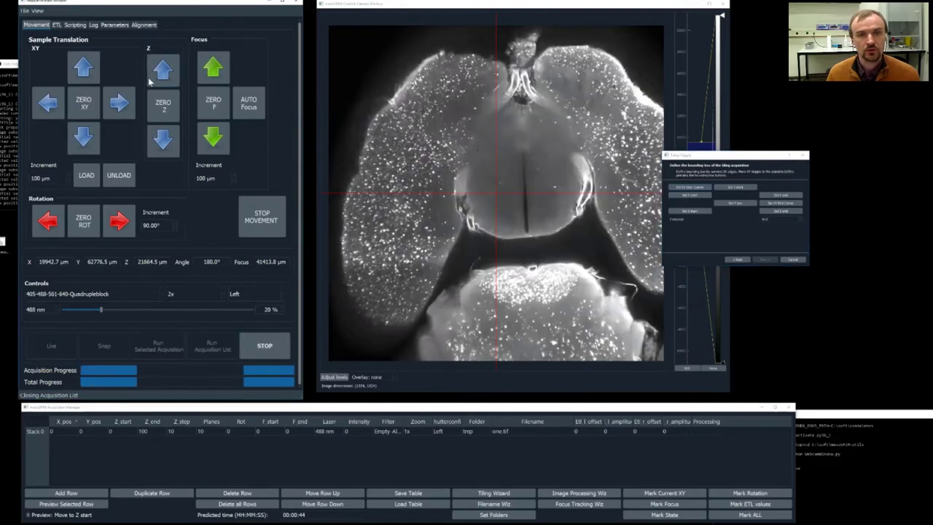
{"action": "left_click", "coordinate": [83, 68]}
{"action": "left_click", "coordinate": [84, 68]}
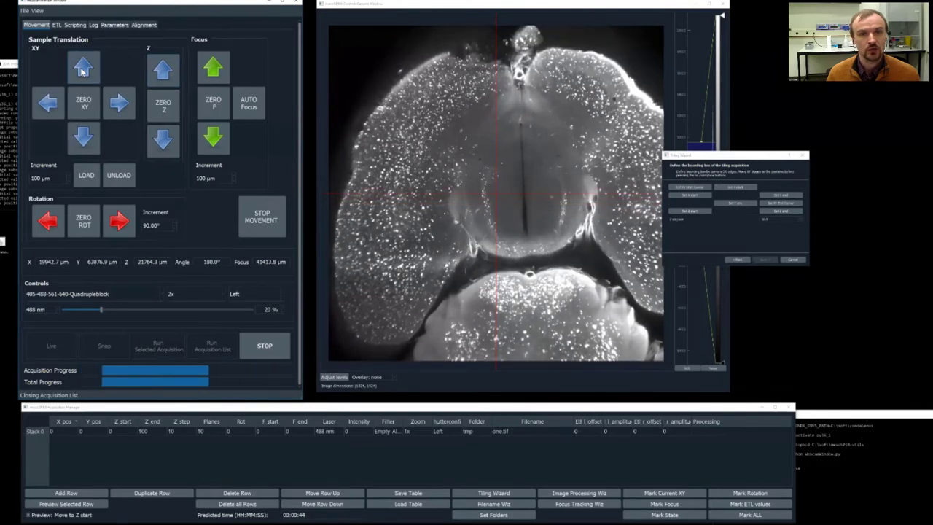
{"action": "left_click", "coordinate": [163, 71]}
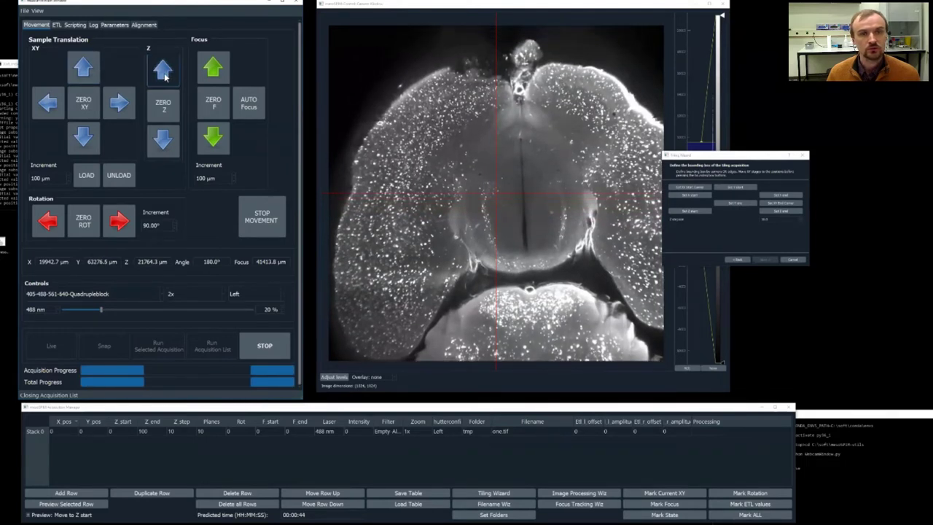
{"action": "left_click", "coordinate": [164, 75]}
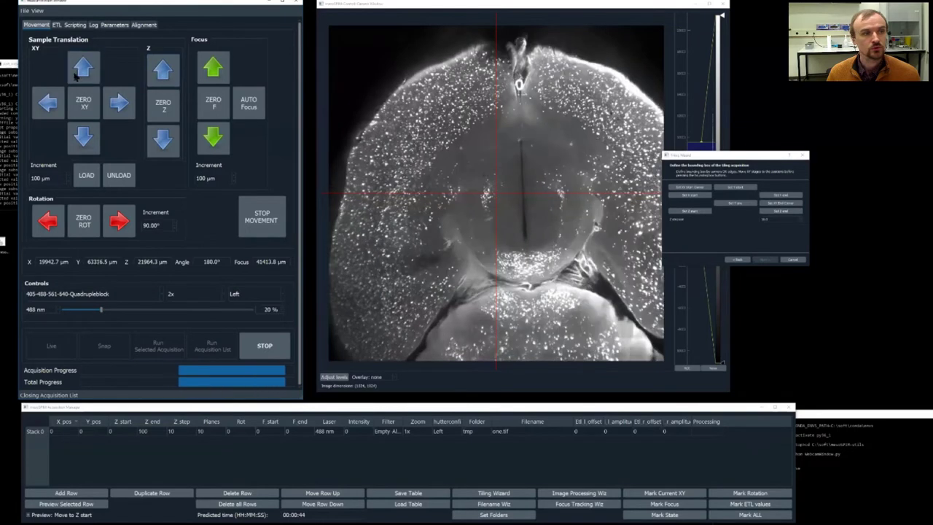
{"action": "left_click", "coordinate": [80, 70]}
{"action": "left_click", "coordinate": [80, 70]}
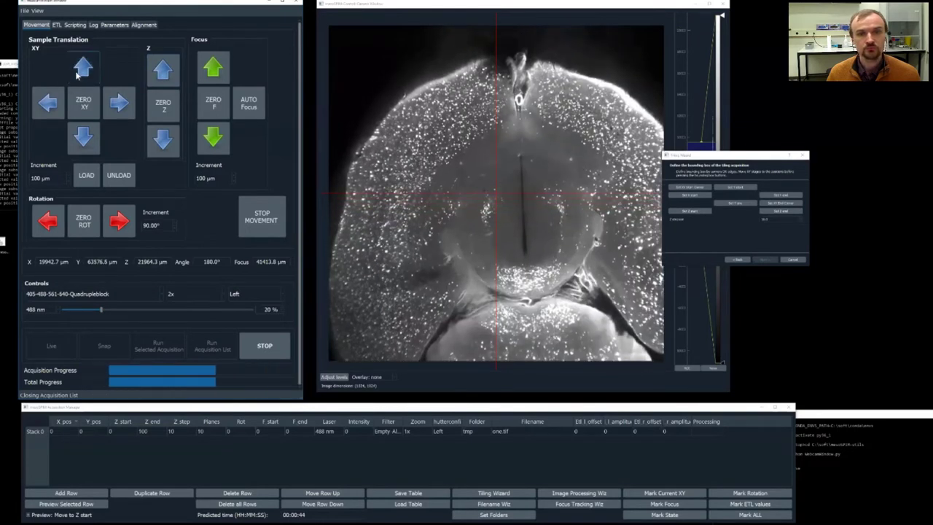
{"action": "left_click", "coordinate": [154, 75]}
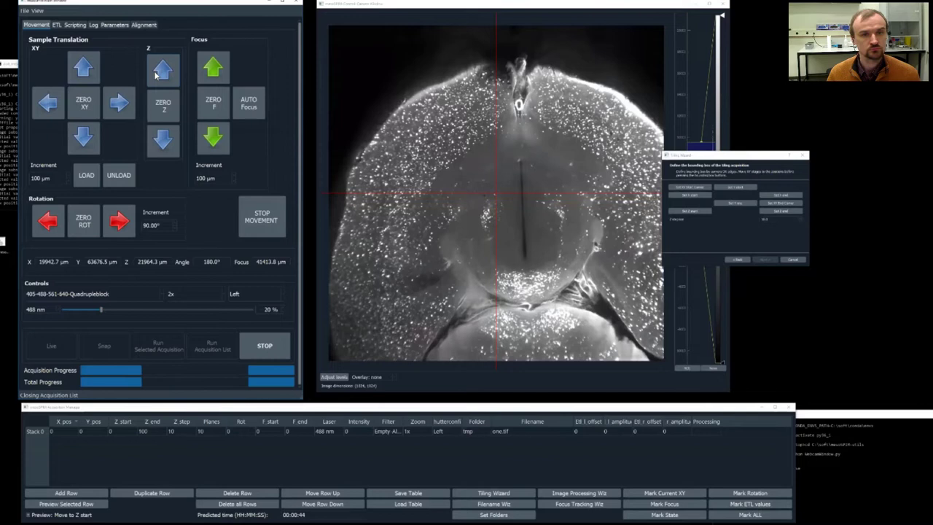
{"action": "left_click", "coordinate": [155, 75]}
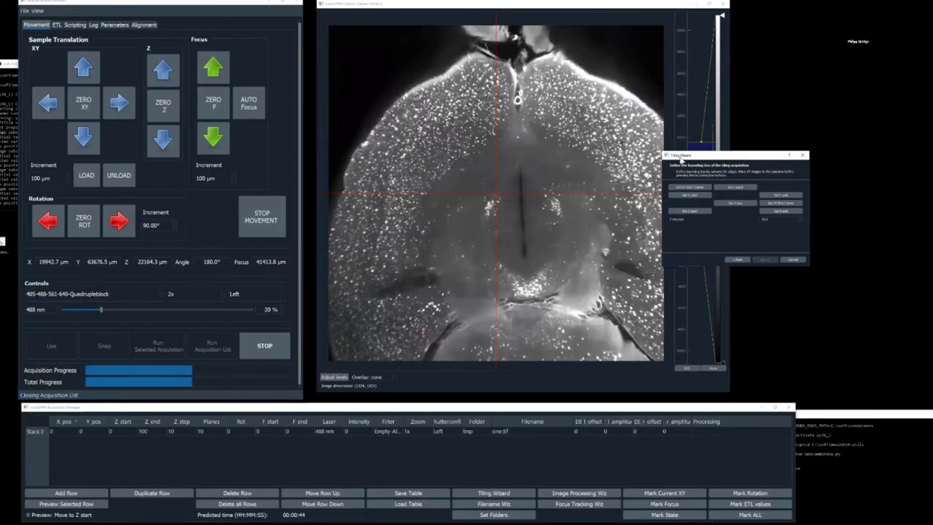
Step: Move the sample to Y 64976.5 µm, switching to a 500 µm increment, and set the tiling's Y start there
{"action": "left_click_drag", "start_coordinate": [700, 155], "coordinate": [548, 170]}
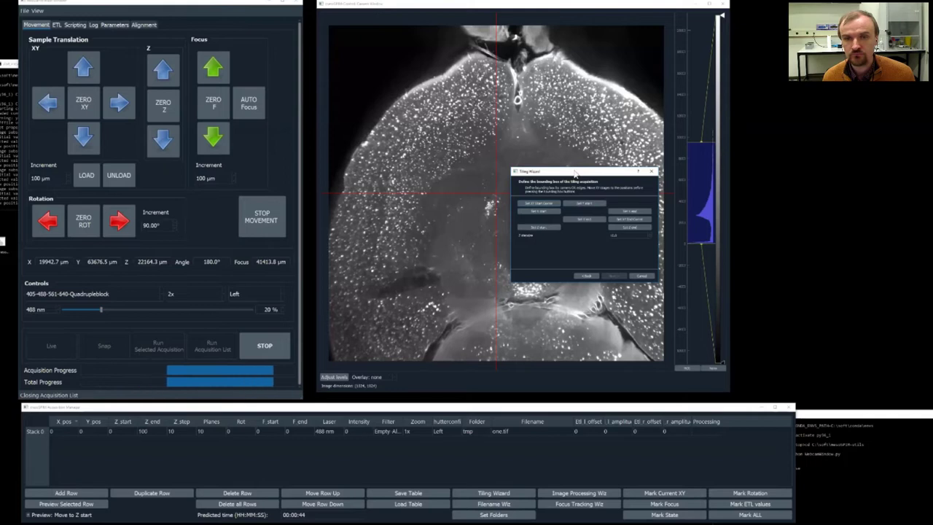
{"action": "left_click_drag", "start_coordinate": [577, 173], "coordinate": [703, 125]}
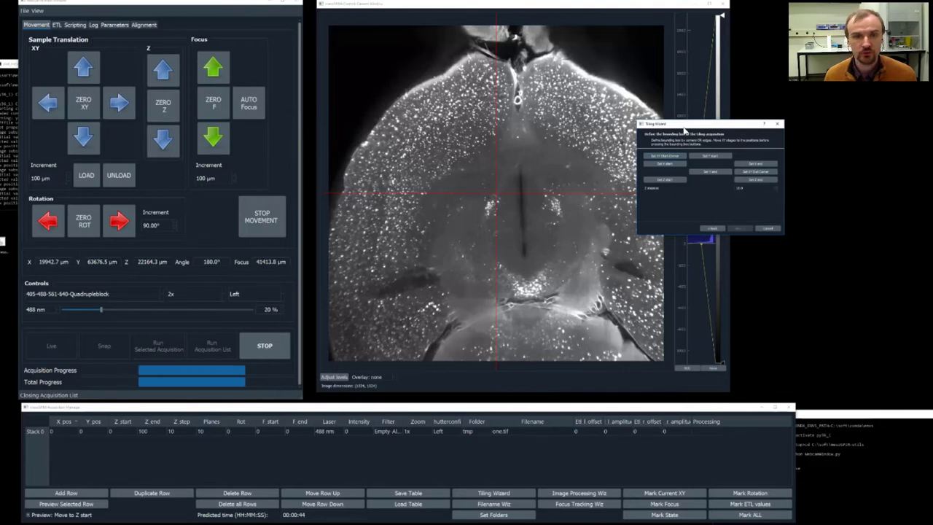
{"action": "left_click_drag", "start_coordinate": [684, 129], "coordinate": [703, 132]}
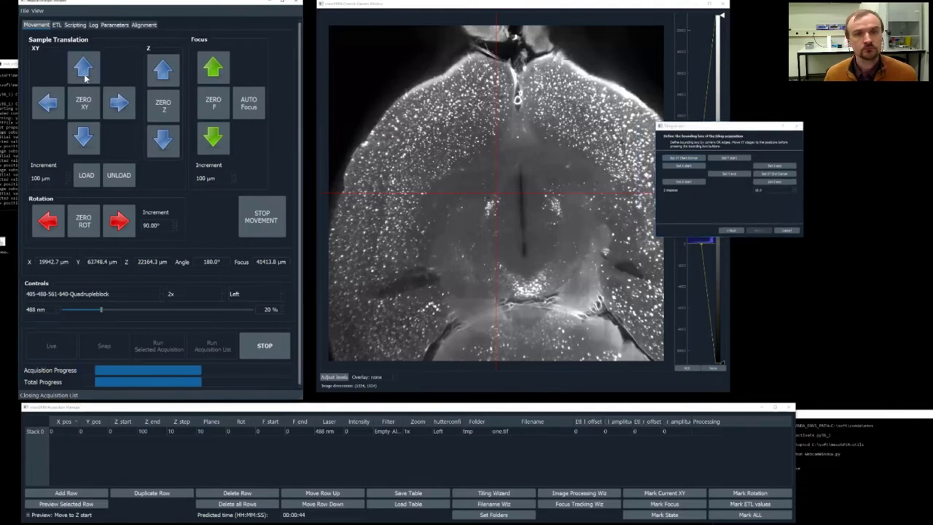
{"action": "left_click", "coordinate": [83, 70]}
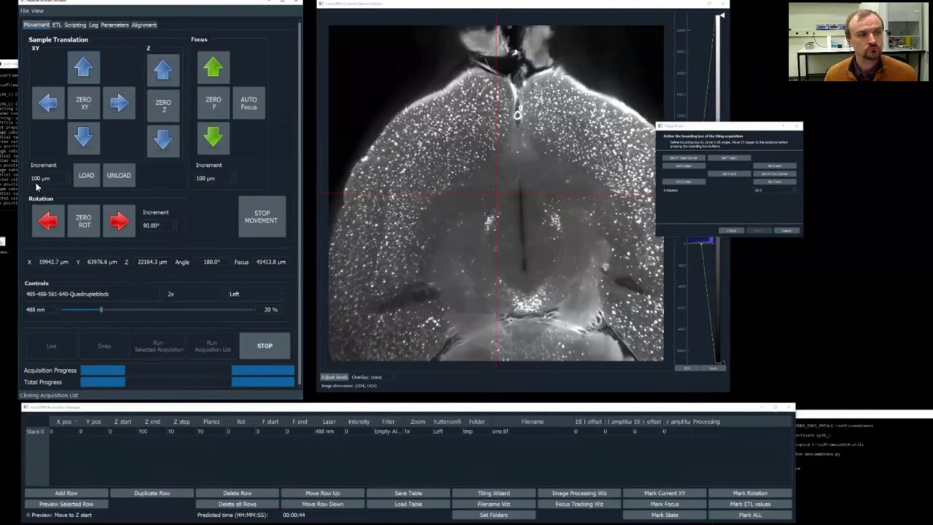
{"action": "scroll", "coordinate": [44, 175], "scroll_direction": "up", "scroll_amount": 4}
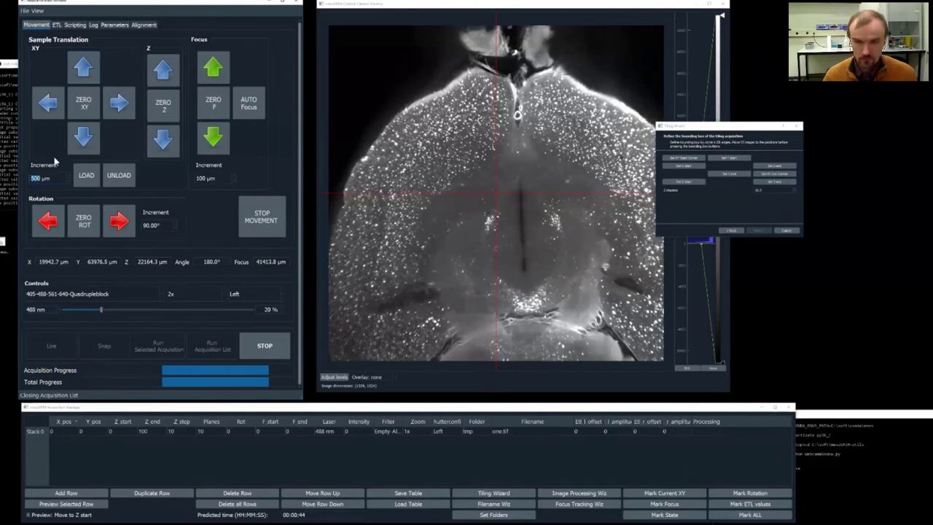
{"action": "left_click", "coordinate": [86, 67]}
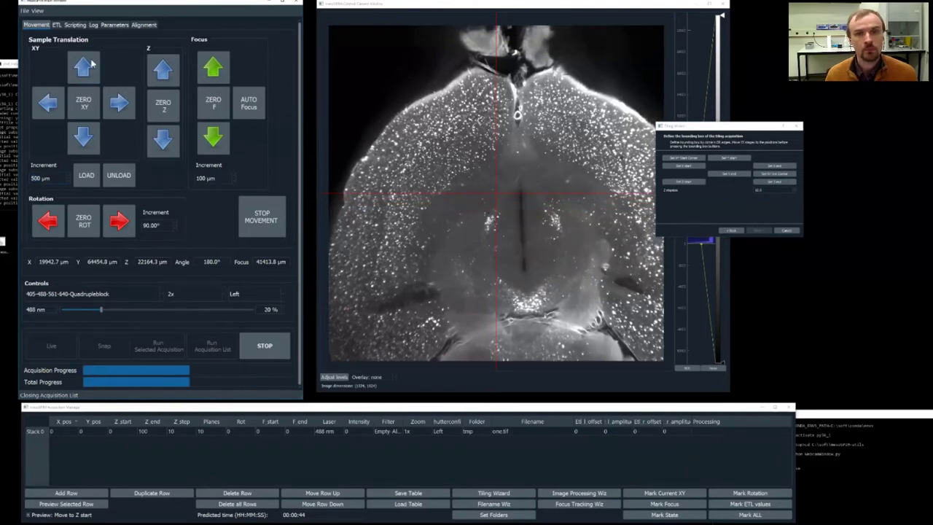
{"action": "left_click", "coordinate": [86, 67]}
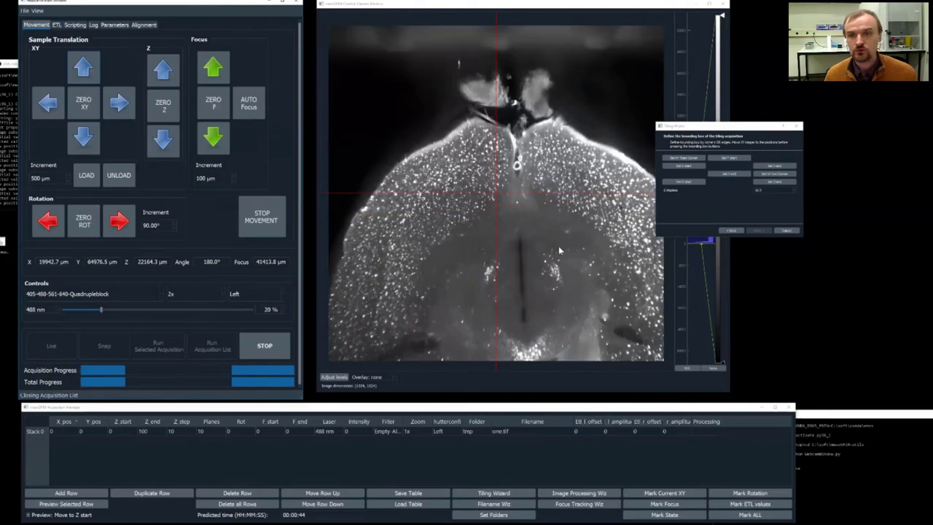
{"action": "left_click", "coordinate": [729, 158]}
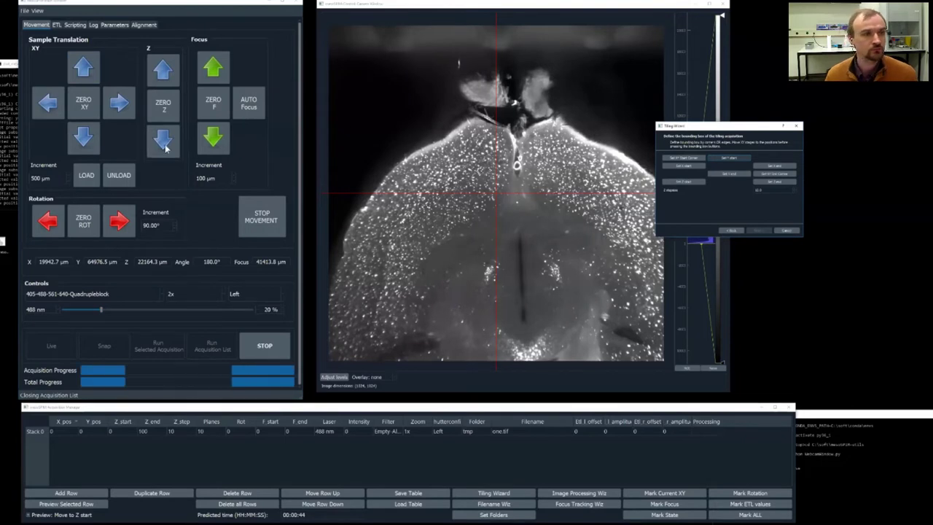
Step: Move the sample in Y to 59476.6 µm in 500 µm increments and set the tiling's Y end there
{"action": "left_click", "coordinate": [82, 138]}
{"action": "left_click", "coordinate": [82, 139]}
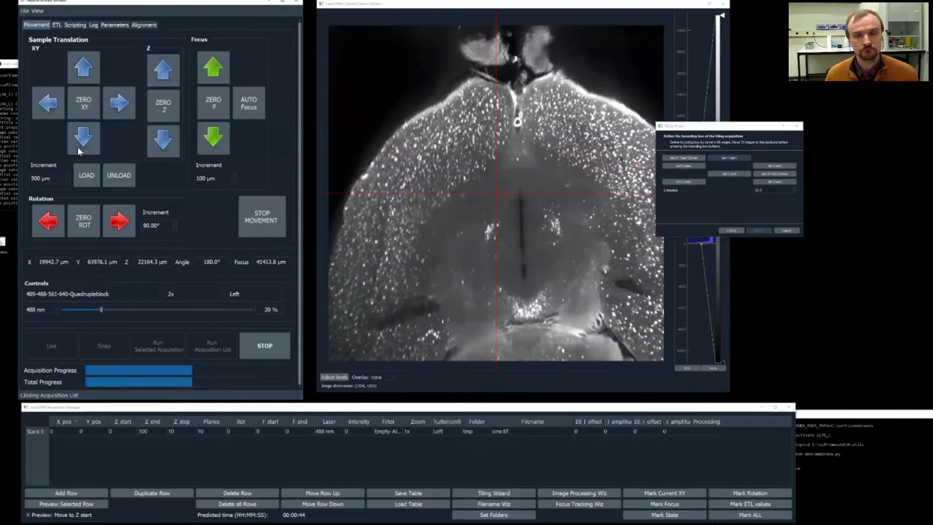
{"action": "left_click", "coordinate": [81, 151]}
{"action": "left_click", "coordinate": [81, 151]}
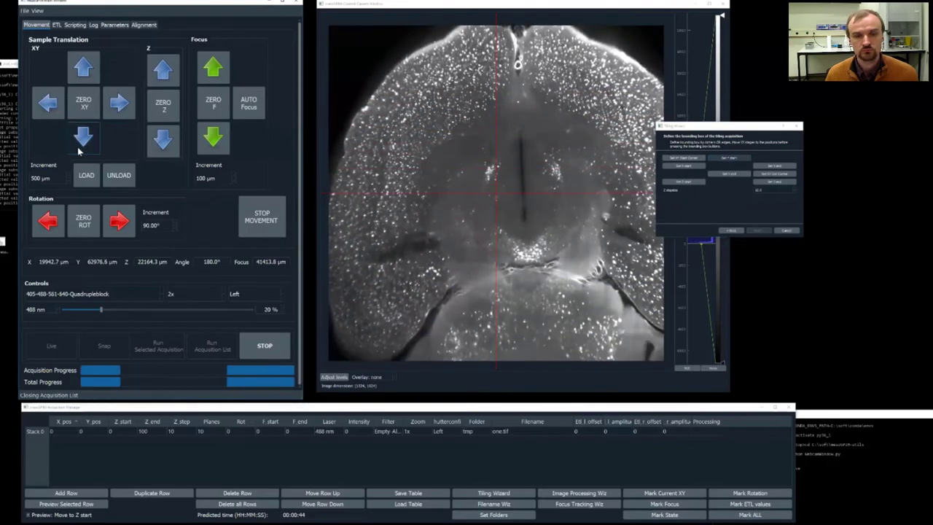
{"action": "left_click", "coordinate": [80, 150]}
{"action": "left_click", "coordinate": [80, 151]}
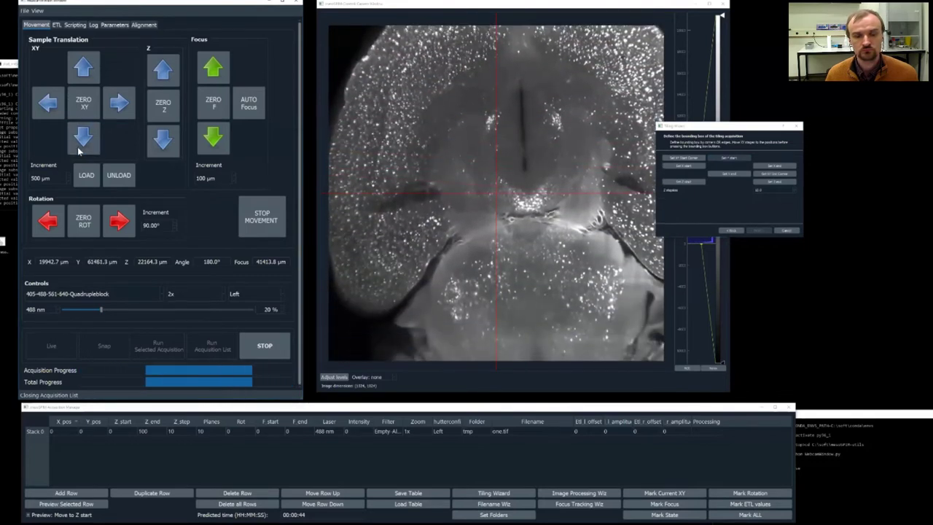
{"action": "left_click", "coordinate": [80, 151]}
{"action": "left_click", "coordinate": [80, 151]}
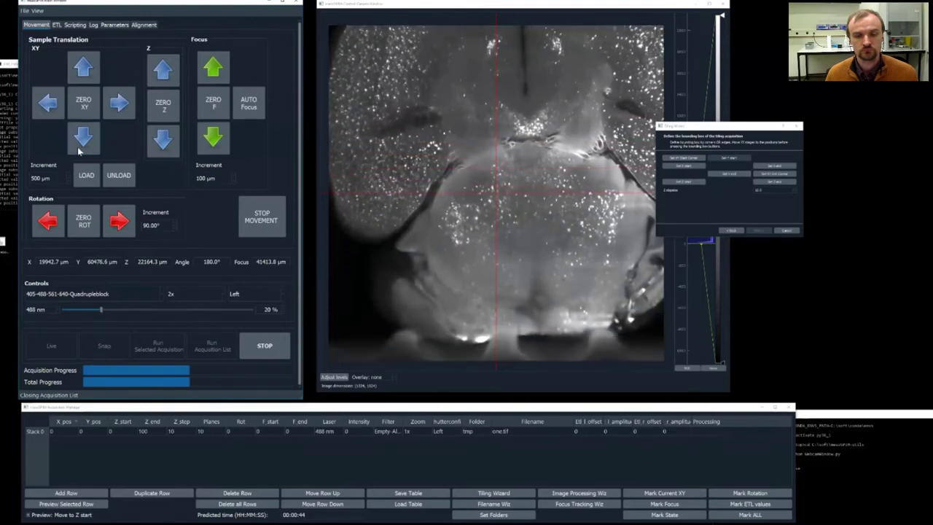
{"action": "left_click", "coordinate": [80, 151]}
{"action": "left_click", "coordinate": [81, 150]}
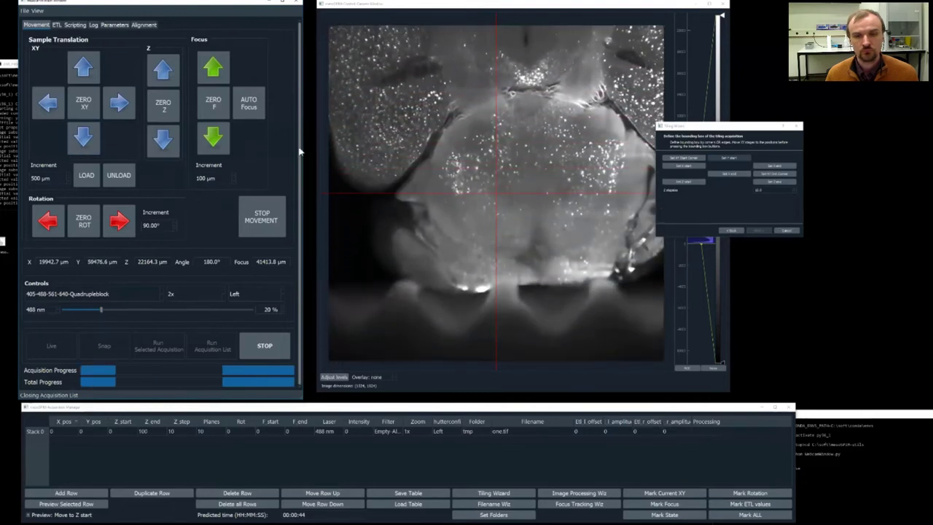
{"action": "left_click", "coordinate": [726, 175]}
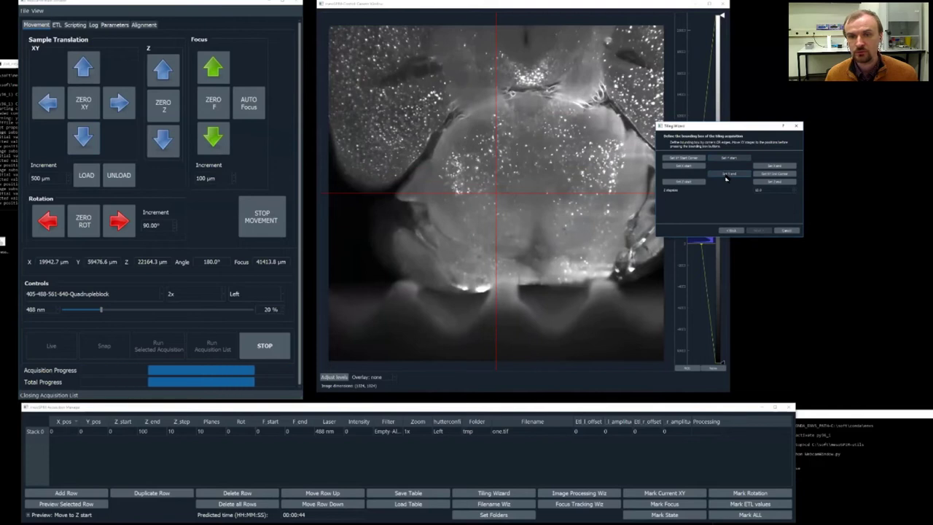
Step: Move the sample to X 21942.7 µm and Y 61976.6 µm, and set the tiling's X start at the brain's left edge
{"action": "left_click", "coordinate": [61, 112]}
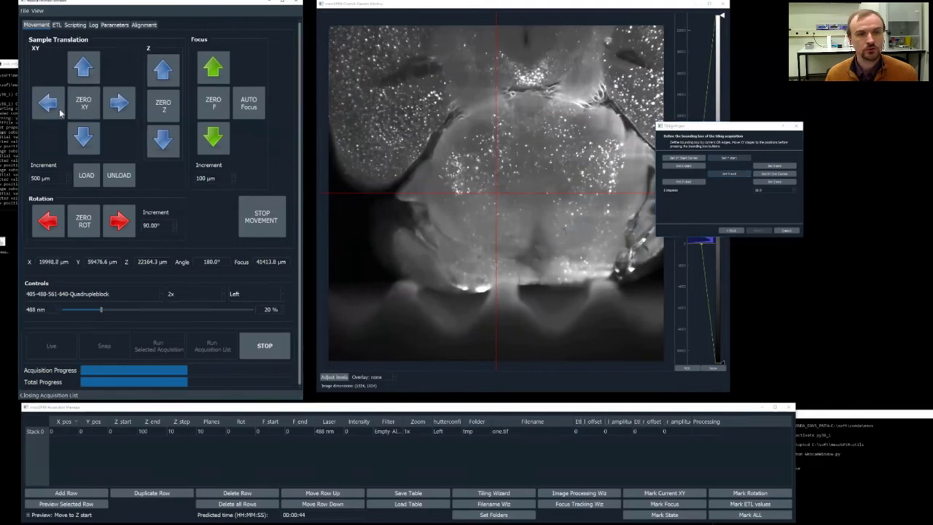
{"action": "left_click", "coordinate": [61, 112]}
{"action": "left_click", "coordinate": [61, 111]}
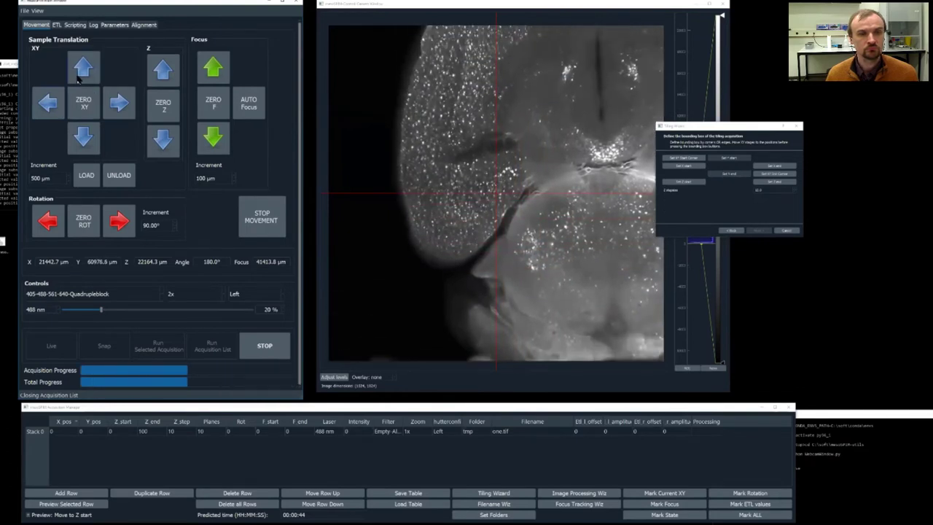
{"action": "left_click", "coordinate": [53, 113]}
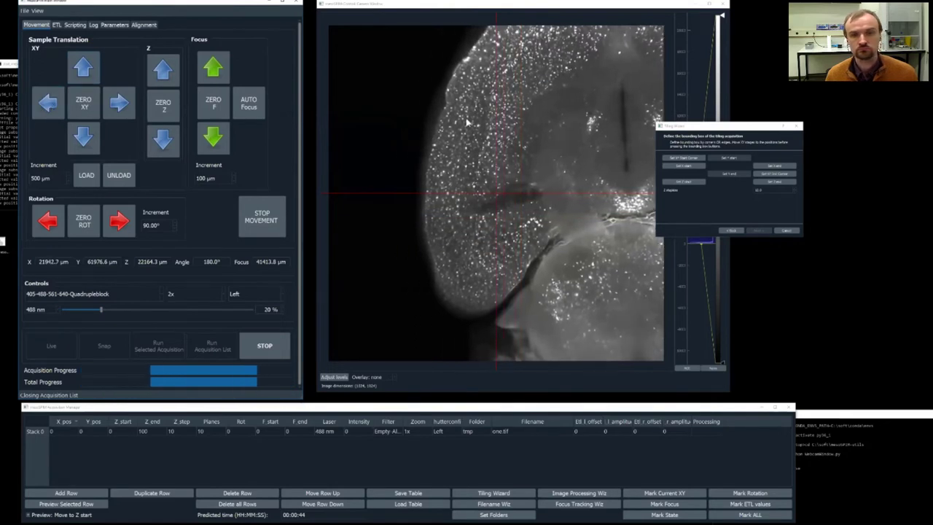
{"action": "left_click_drag", "start_coordinate": [706, 128], "coordinate": [736, 114]}
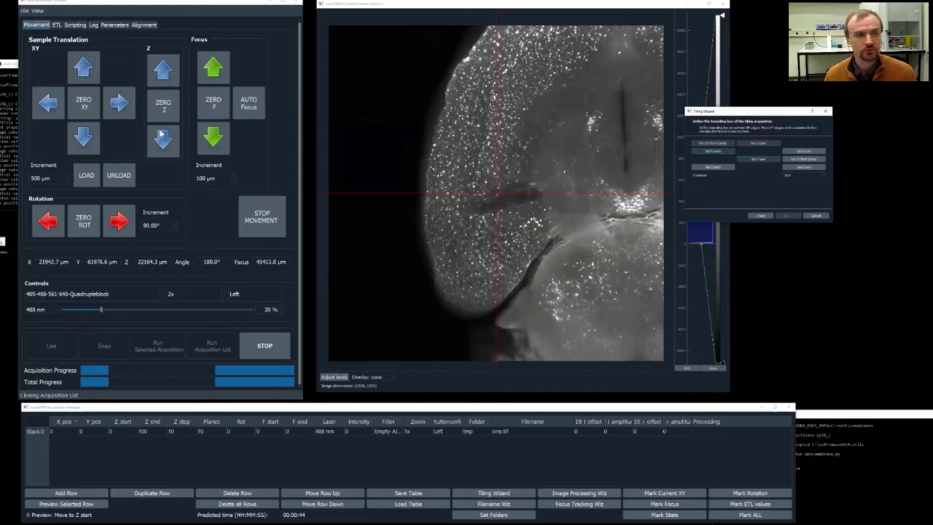
Step: Move the sample in X to 16942.7 µm in 500 µm increments and set the tiling's X end at the brain's right edge
{"action": "left_click", "coordinate": [125, 115]}
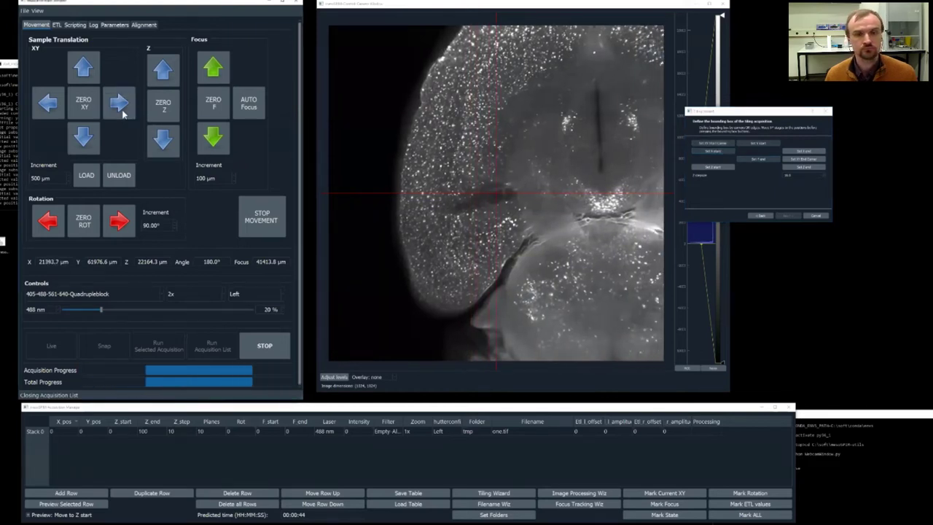
{"action": "left_click", "coordinate": [123, 114]}
{"action": "left_click", "coordinate": [123, 114]}
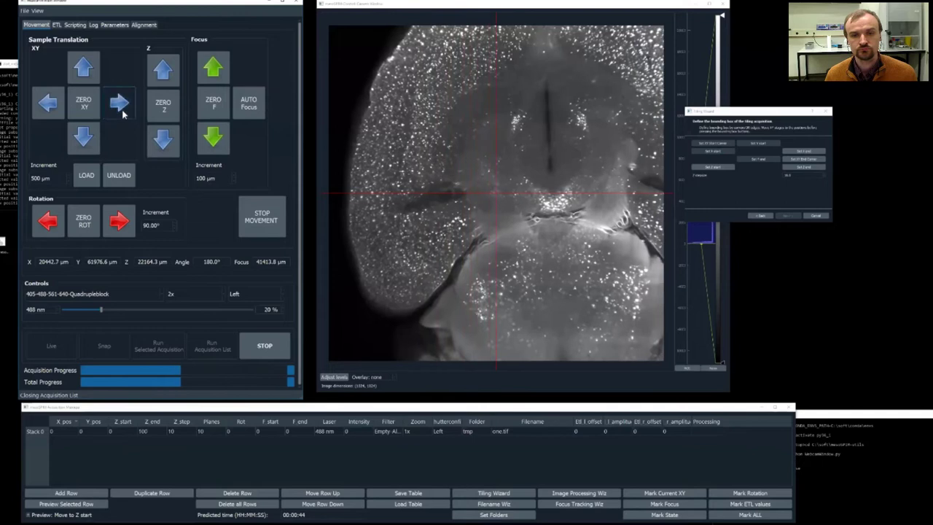
{"action": "left_click", "coordinate": [123, 113]}
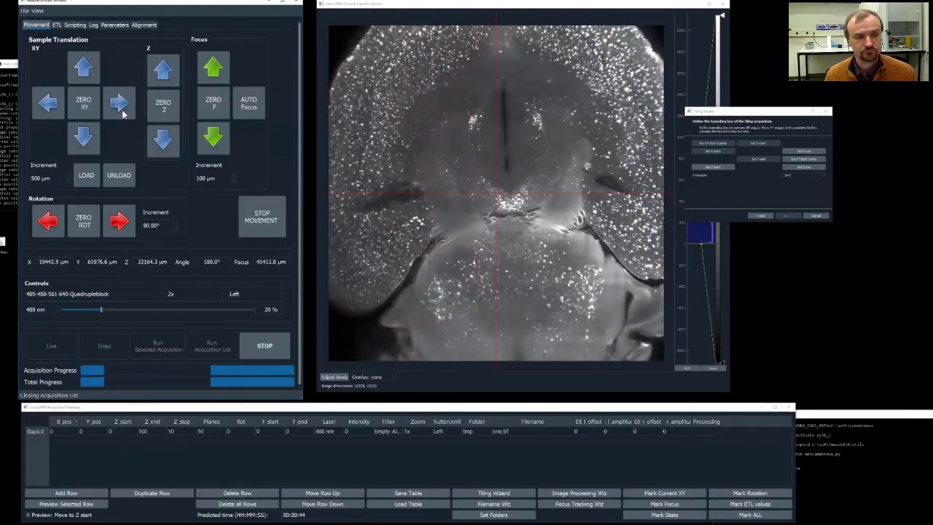
{"action": "left_click", "coordinate": [123, 114]}
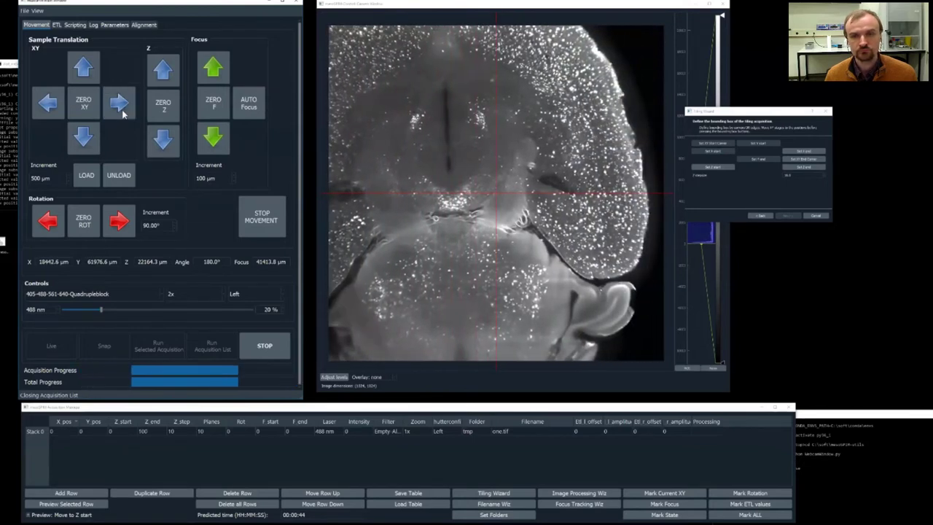
{"action": "left_click", "coordinate": [123, 113]}
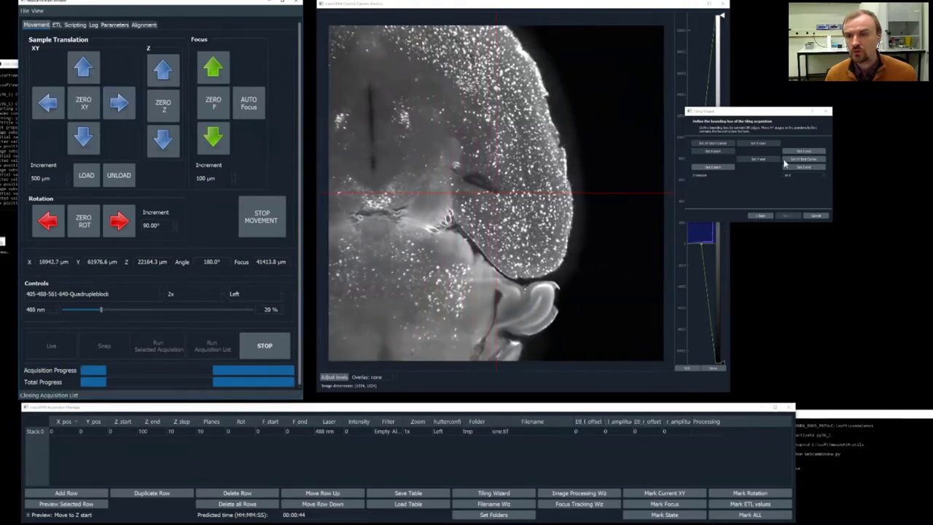
{"action": "left_click", "coordinate": [703, 169]}
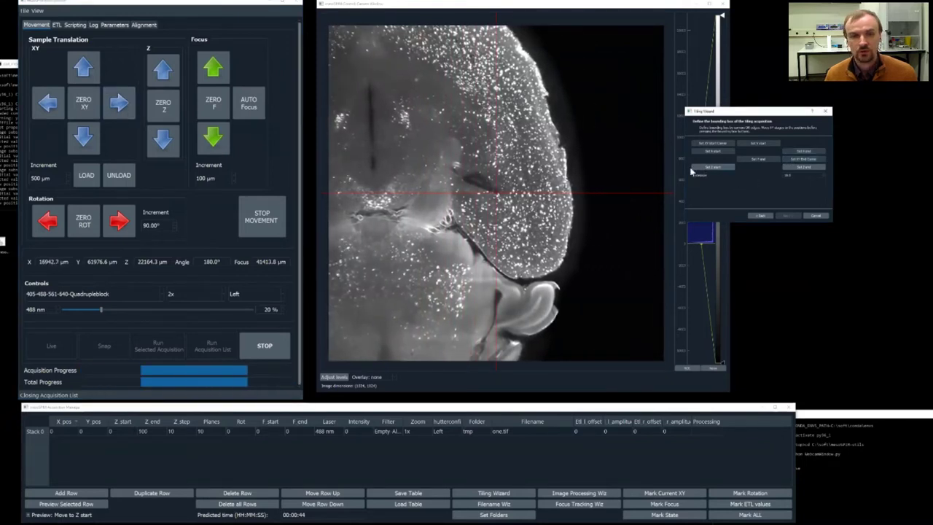
Step: Move the sample to Z 20664.3 µm and X 19442.7 µm, and set the tiling's Z start there
{"action": "left_click", "coordinate": [161, 142]}
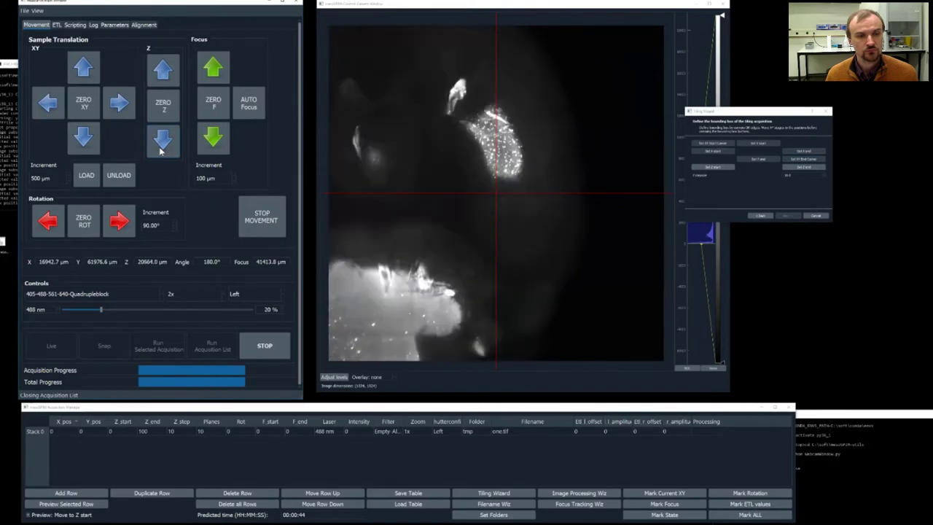
{"action": "left_click", "coordinate": [55, 107]}
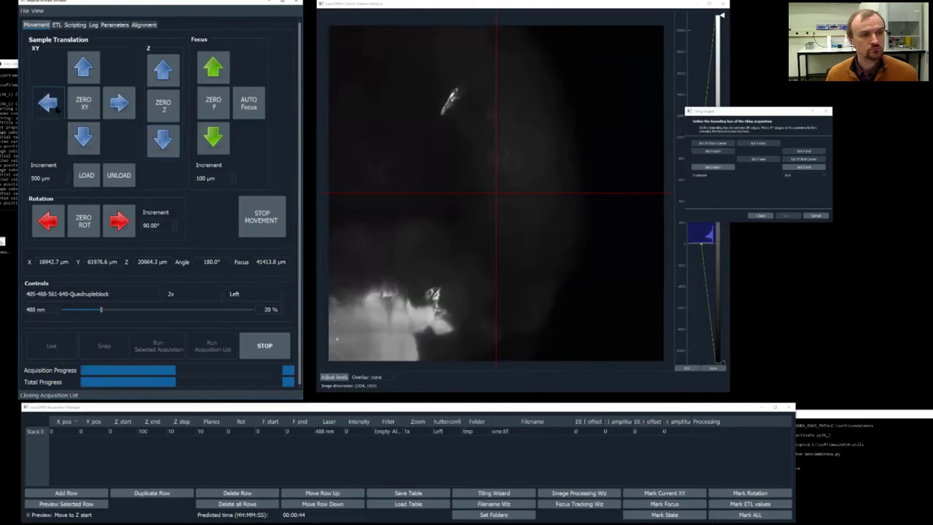
{"action": "left_click", "coordinate": [55, 107]}
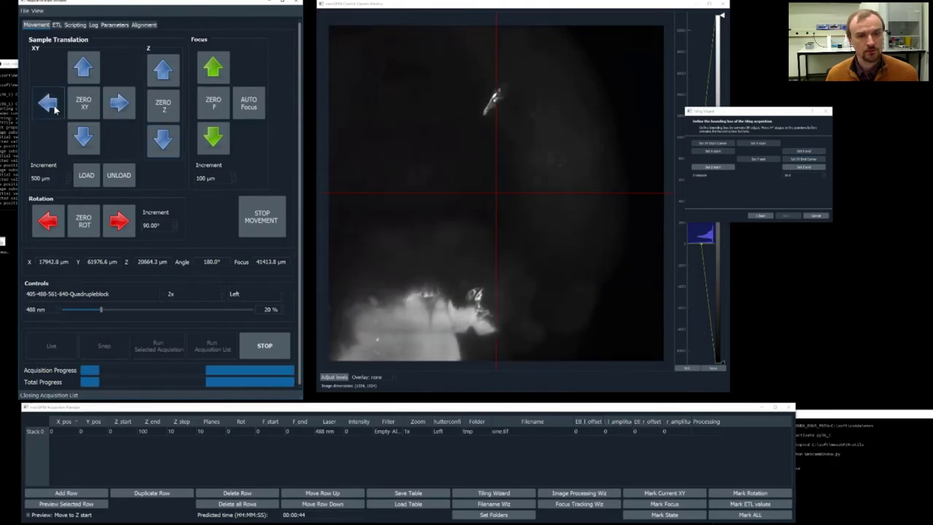
{"action": "left_click", "coordinate": [55, 108]}
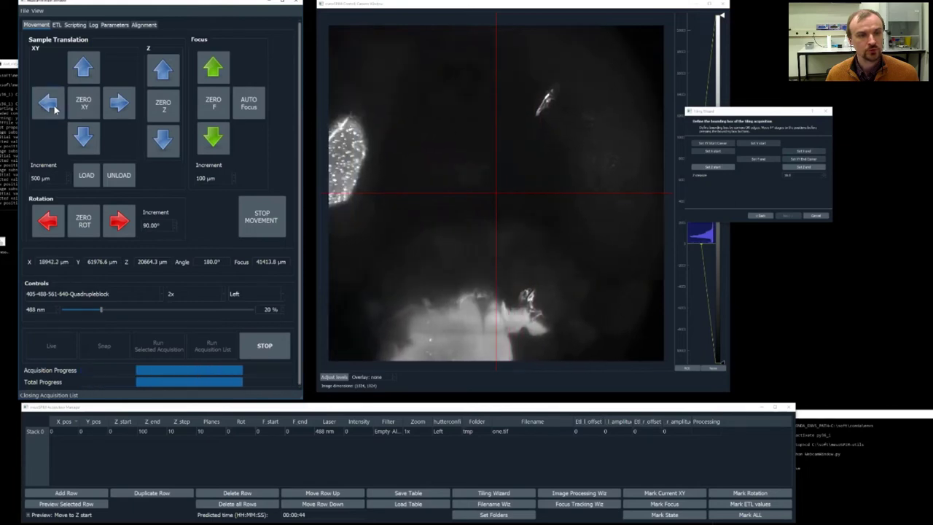
{"action": "left_click", "coordinate": [54, 108]}
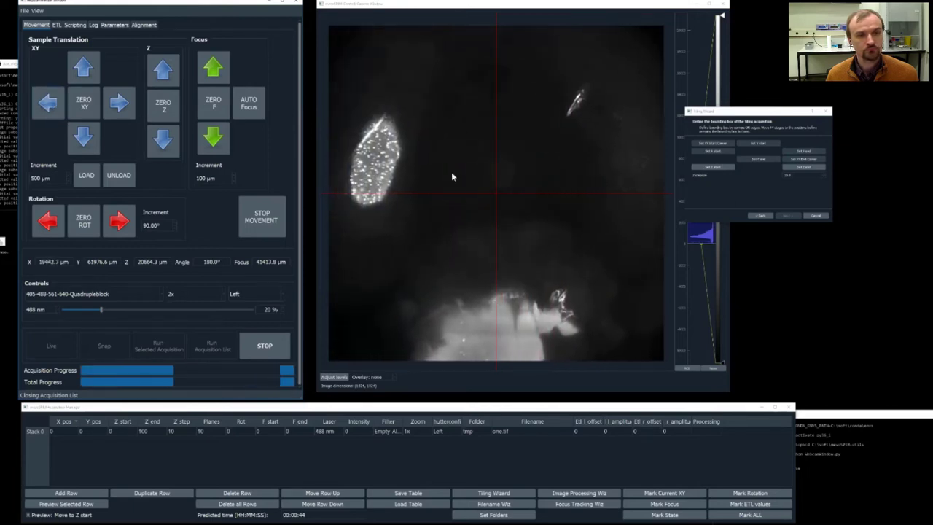
{"action": "left_click", "coordinate": [708, 199]}
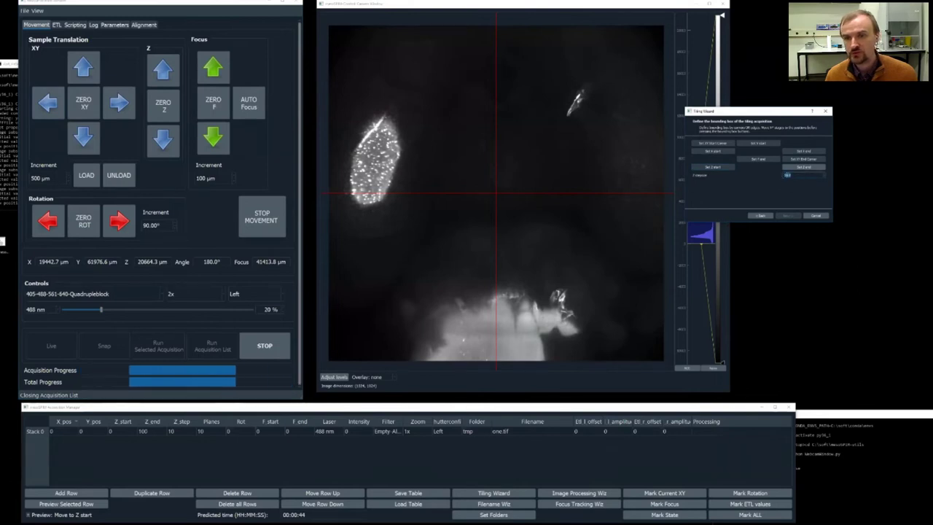
Step: Set the Z step size to 10, then move the sample to Z 26164.3 µm in 500 µm increments and set the tiling's Z end there
{"action": "type", "text": "10"}
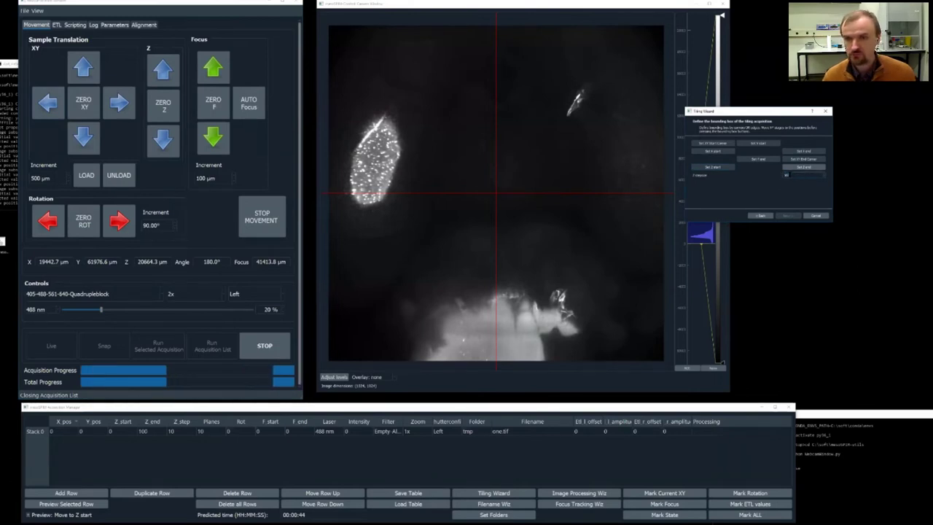
{"action": "key", "text": "Return"}
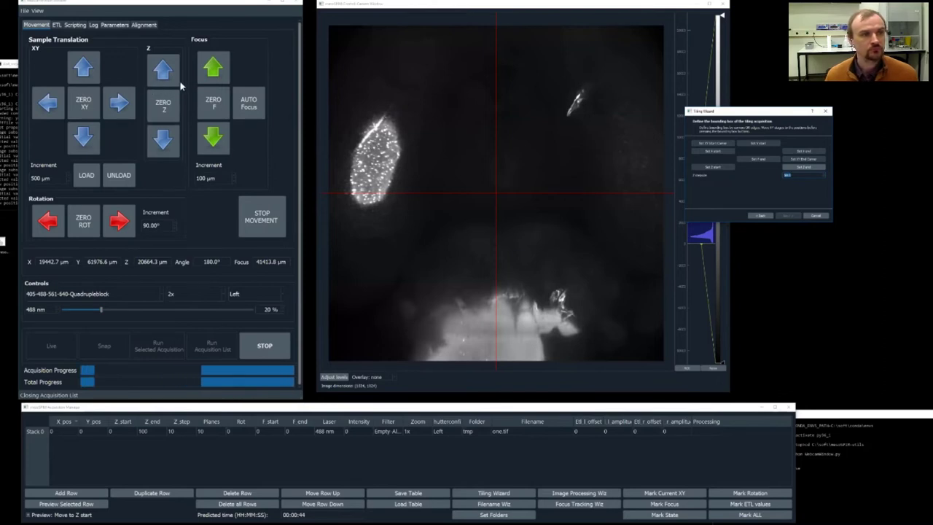
{"action": "left_click", "coordinate": [167, 79]}
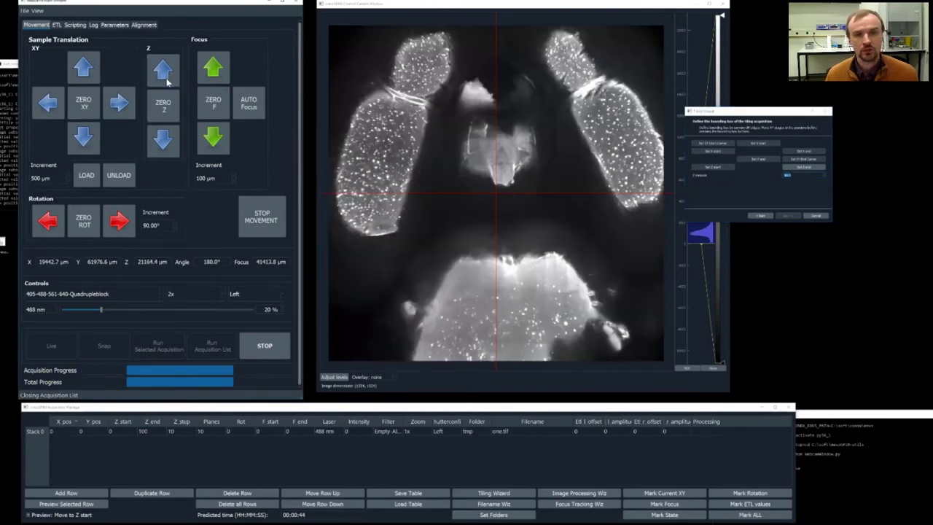
{"action": "left_click", "coordinate": [166, 80]}
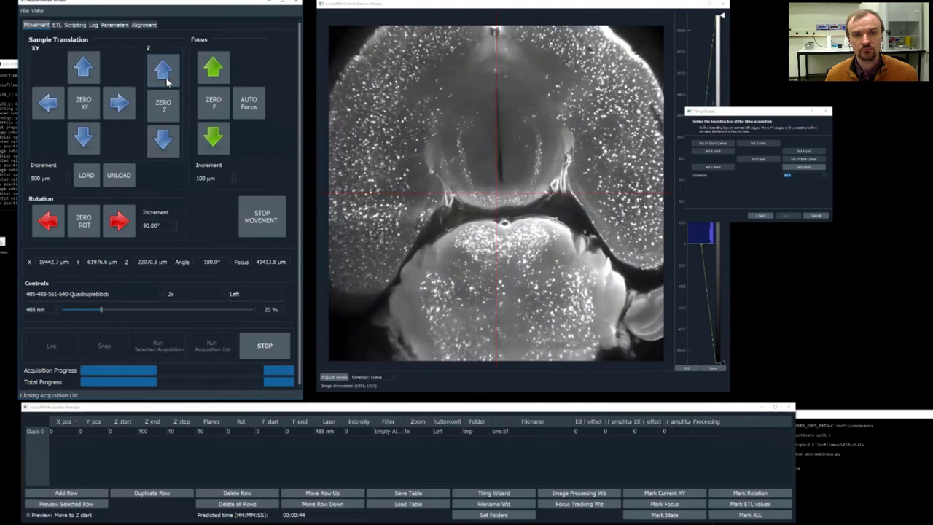
{"action": "left_click", "coordinate": [166, 80]}
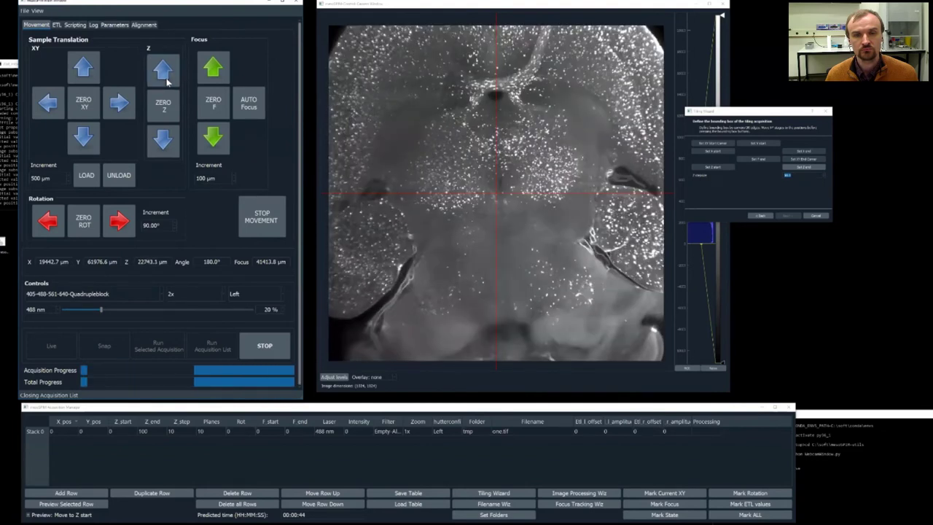
{"action": "left_click", "coordinate": [166, 80]}
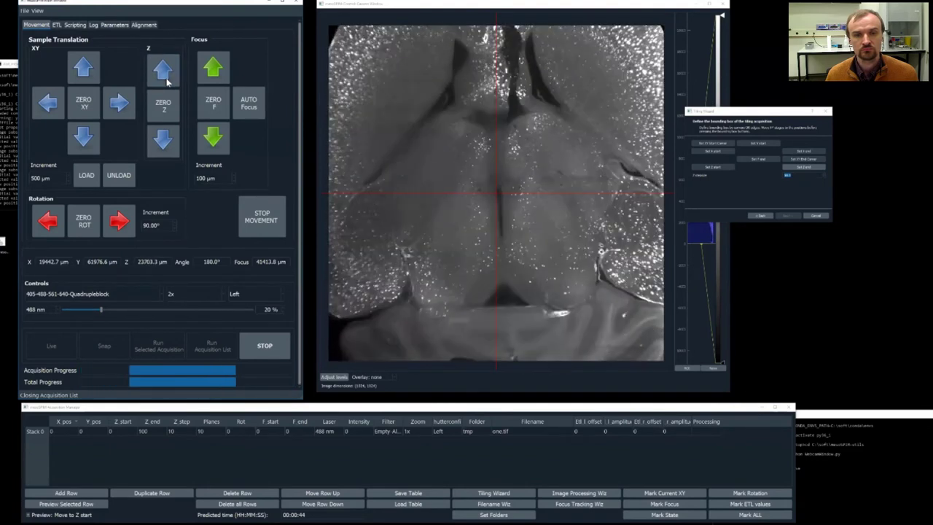
{"action": "left_click", "coordinate": [167, 80]}
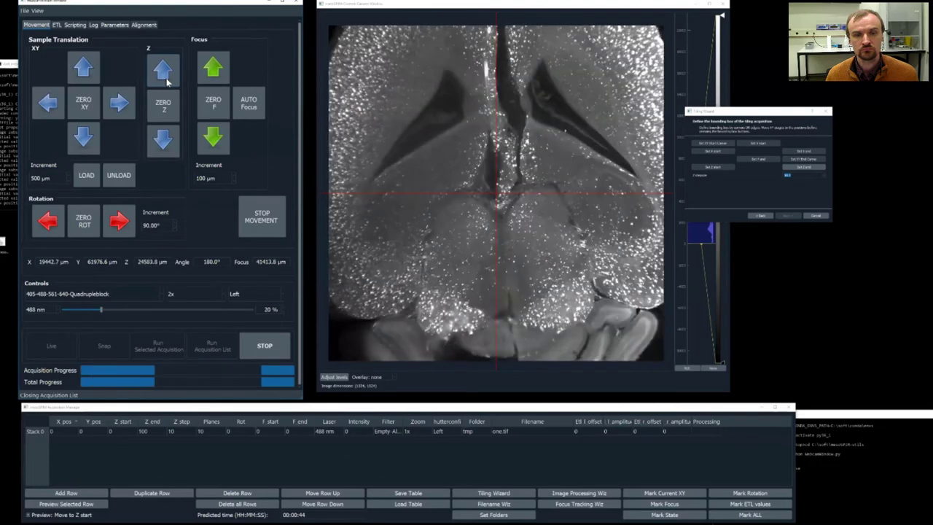
{"action": "left_click", "coordinate": [166, 80]}
{"action": "left_click", "coordinate": [167, 81]}
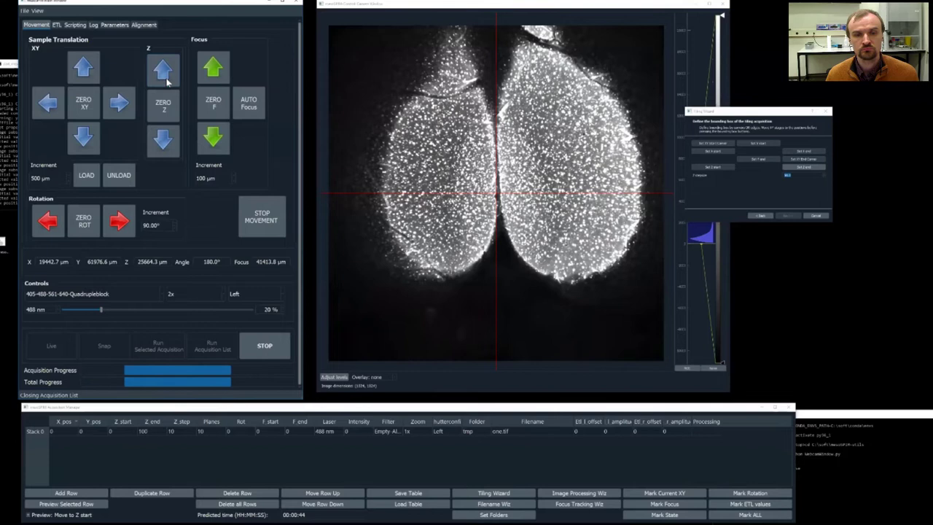
{"action": "left_click", "coordinate": [166, 80]}
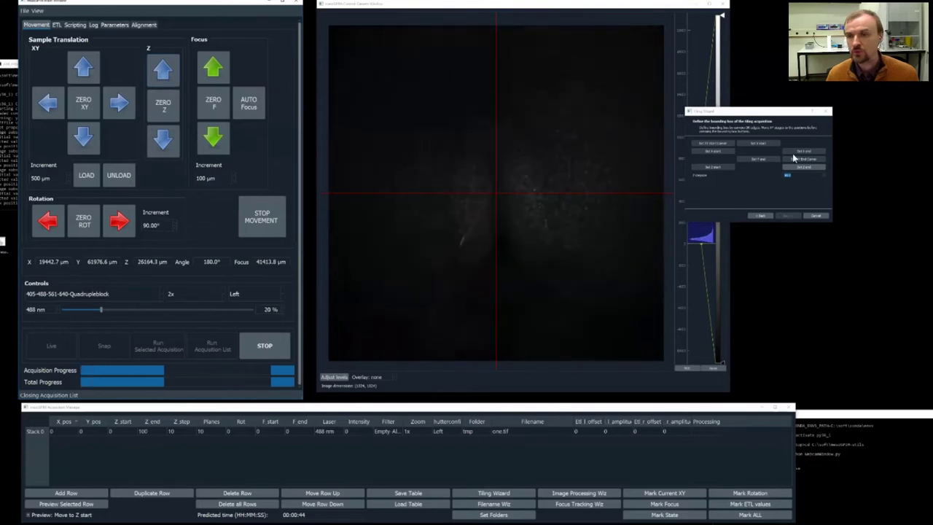
{"action": "left_click", "coordinate": [782, 215]}
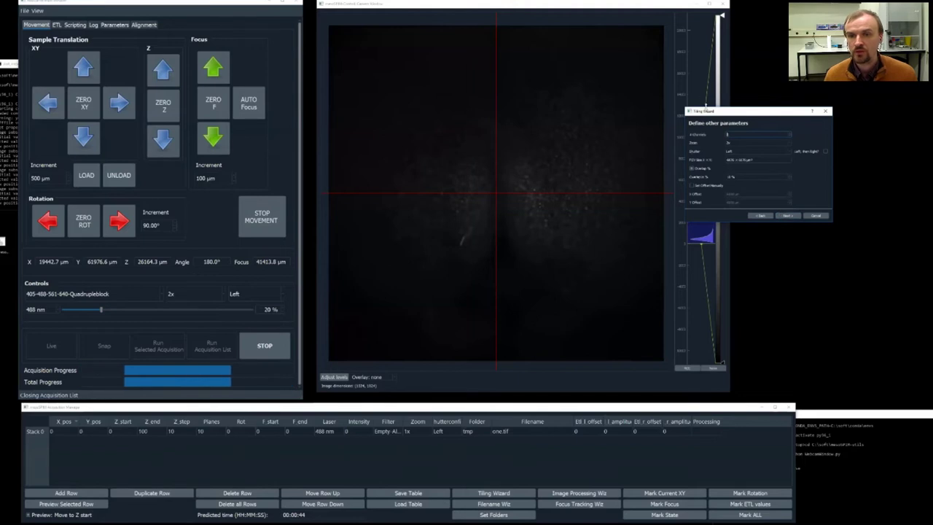
Step: Set the tiling to 2 channels with left-then-right illumination, and accept the calculated tile layout
{"action": "left_click_drag", "start_coordinate": [707, 114], "coordinate": [697, 114]}
{"action": "left_click_drag", "start_coordinate": [392, 126], "coordinate": [391, 124]}
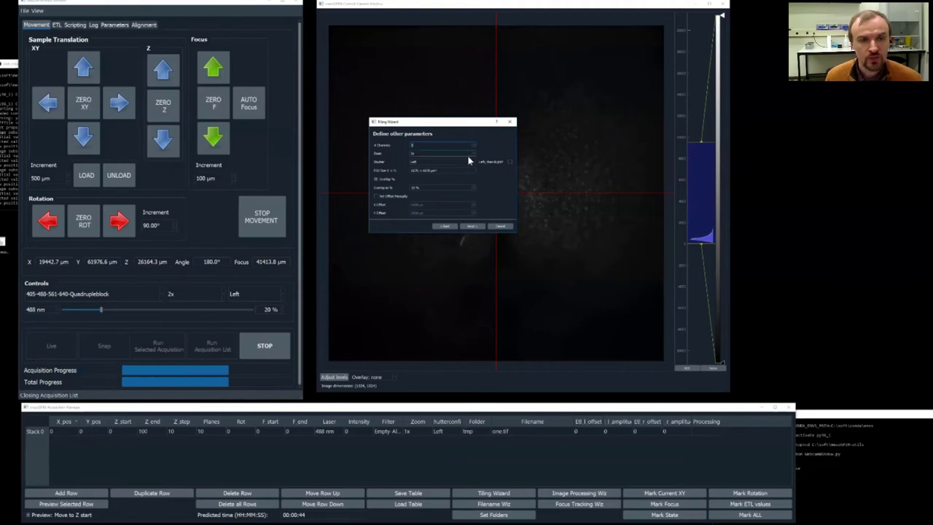
{"action": "left_click", "coordinate": [422, 165]}
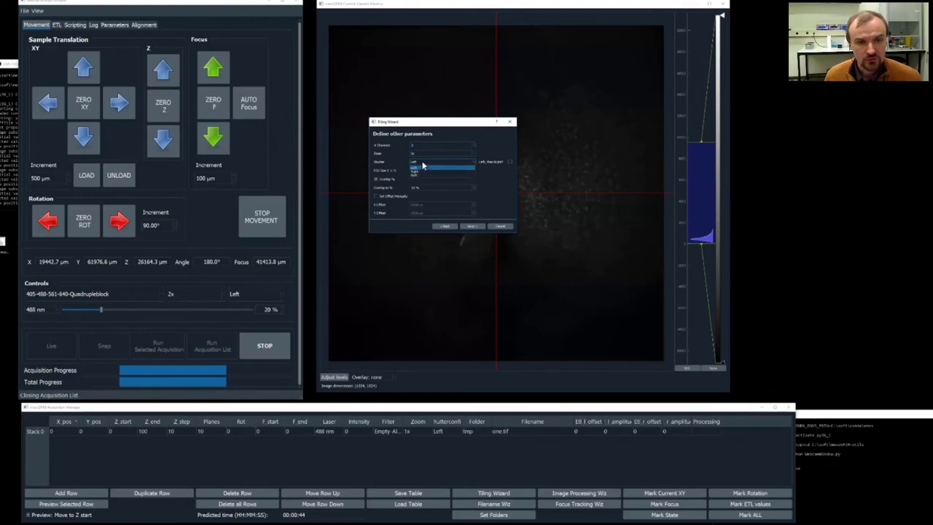
{"action": "left_click", "coordinate": [472, 163]}
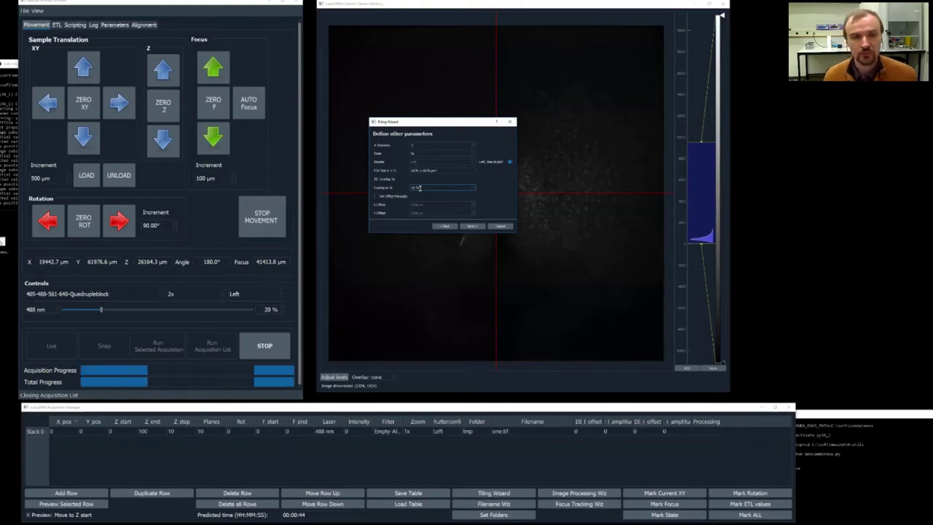
{"action": "left_click", "coordinate": [471, 226]}
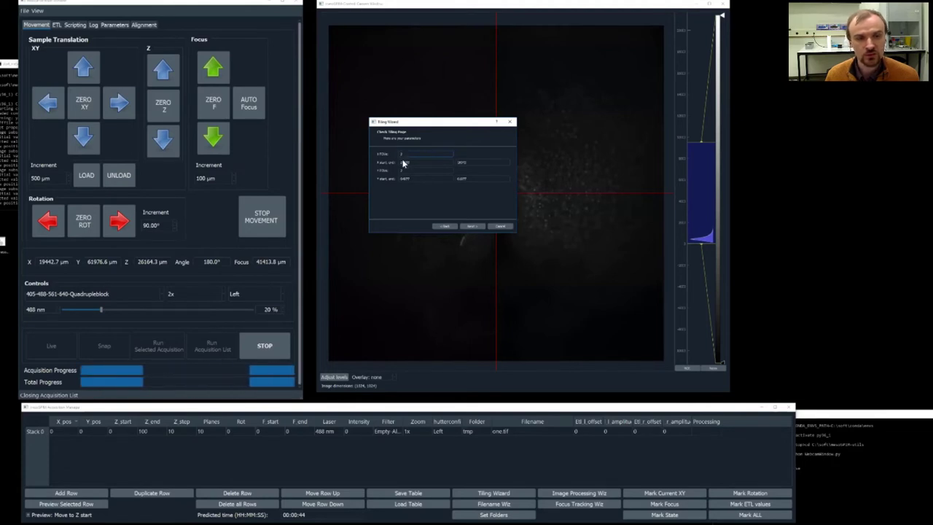
{"action": "left_click", "coordinate": [473, 226]}
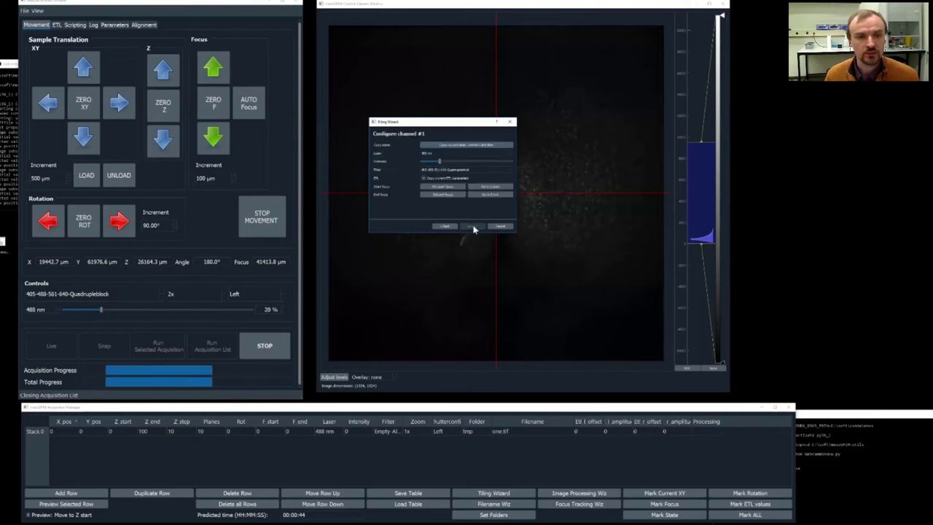
Step: Configure channel 1 with the current 488 nm laser, intensity and filter, using the current focus as both start and end focus
{"action": "left_click", "coordinate": [442, 147]}
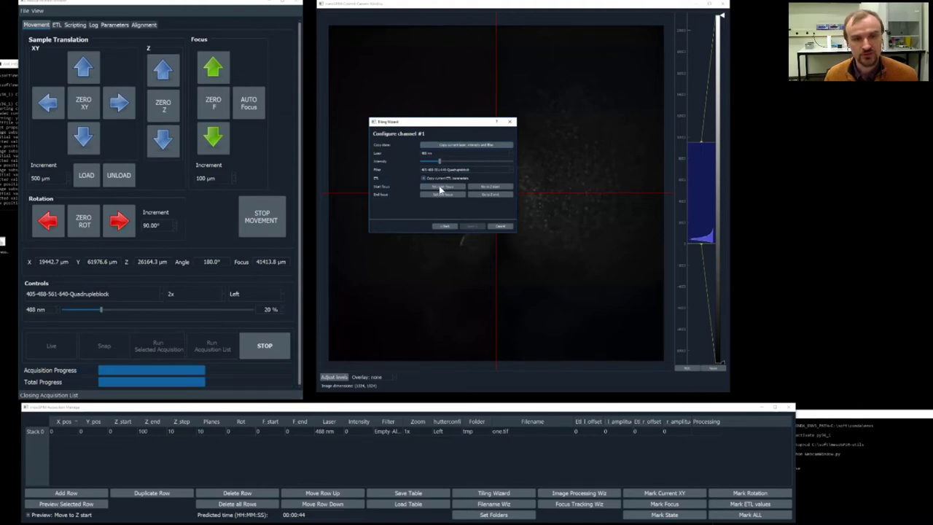
{"action": "left_click", "coordinate": [441, 195]}
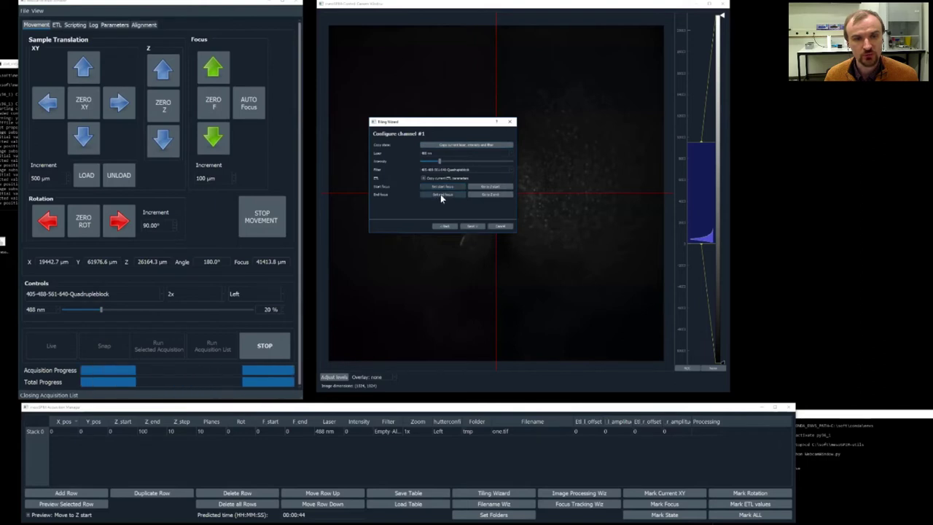
{"action": "left_click", "coordinate": [468, 226]}
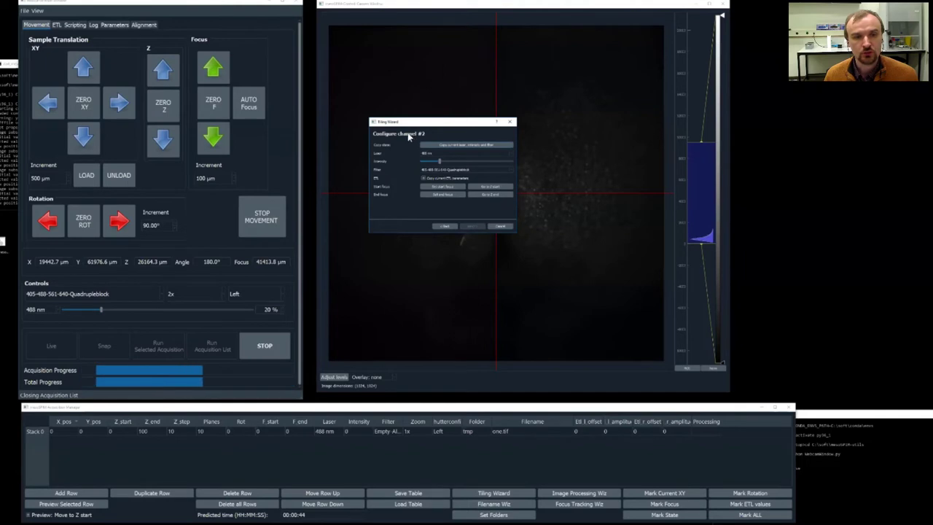
Step: Switch the live view to the 561 nm laser and set its intensity to 30 %
{"action": "left_click", "coordinate": [261, 347]}
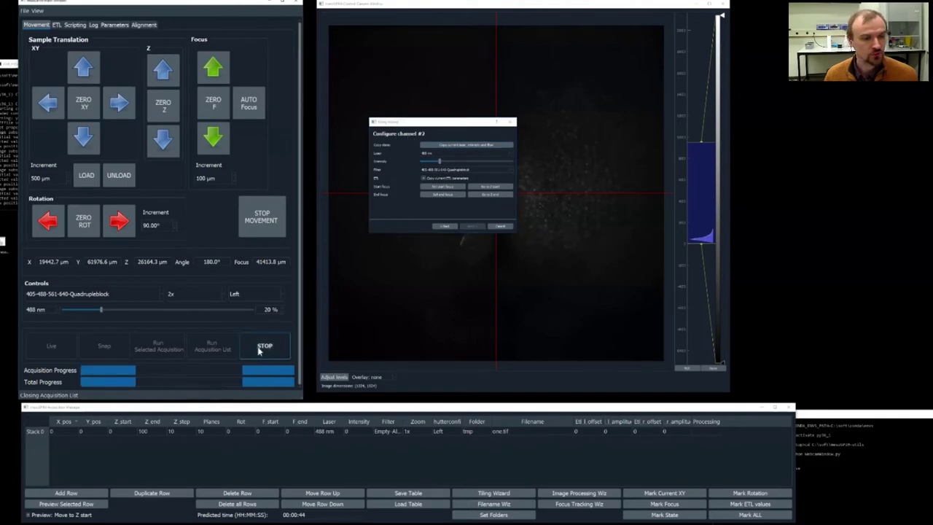
{"action": "left_click", "coordinate": [36, 311]}
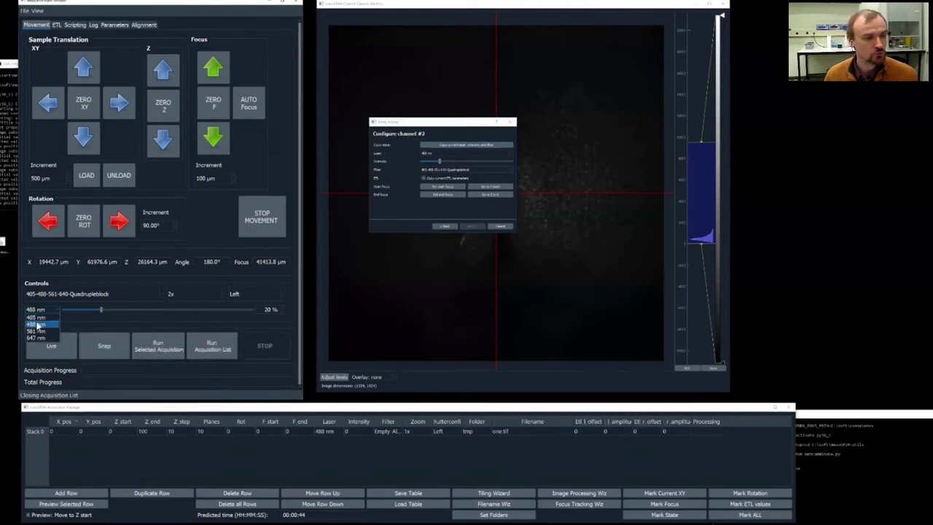
{"action": "left_click", "coordinate": [43, 342]}
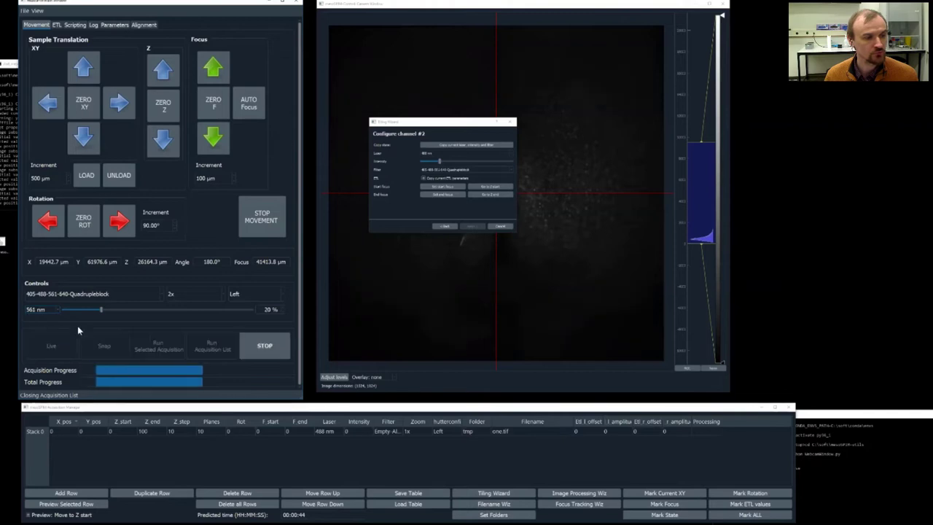
{"action": "left_click_drag", "start_coordinate": [101, 312], "coordinate": [121, 313]}
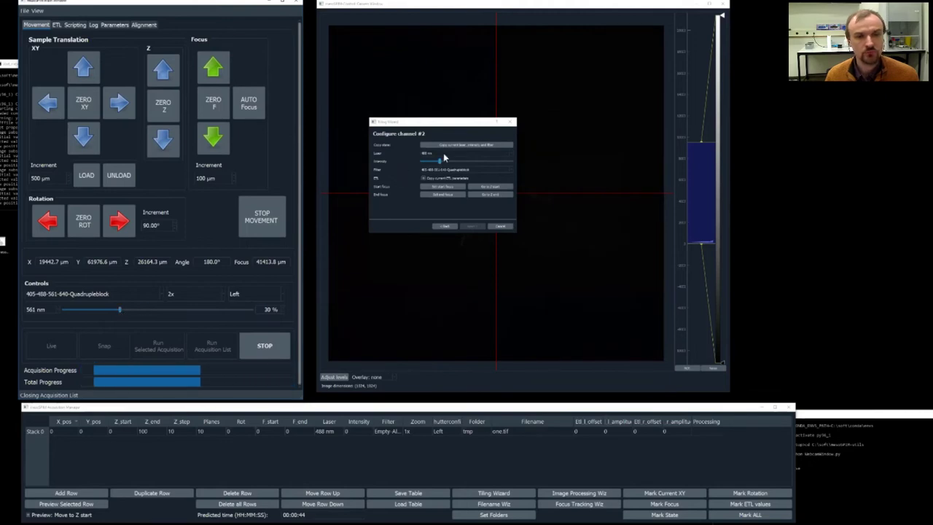
Step: Configure channel 2 with the current 561 nm laser, intensity and filter, using the current focus as both start and end focus
{"action": "left_click", "coordinate": [448, 145]}
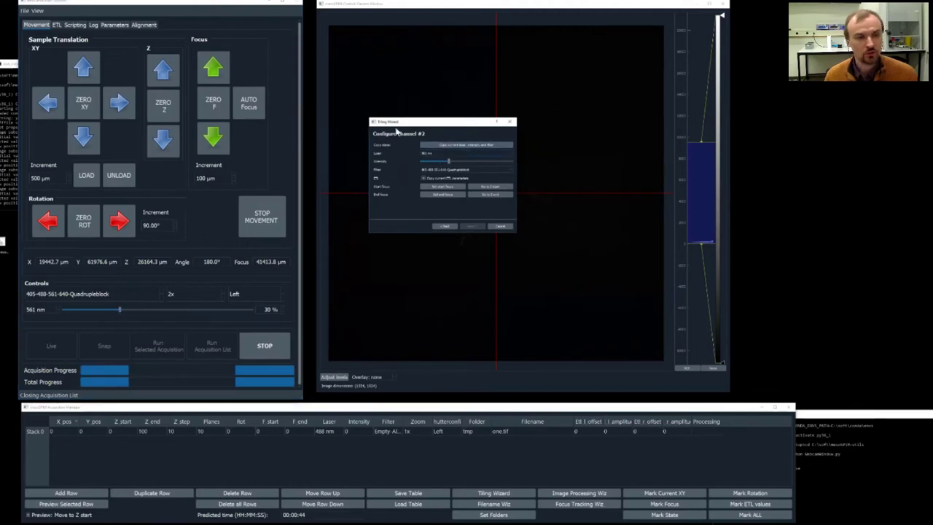
{"action": "left_click", "coordinate": [451, 191]}
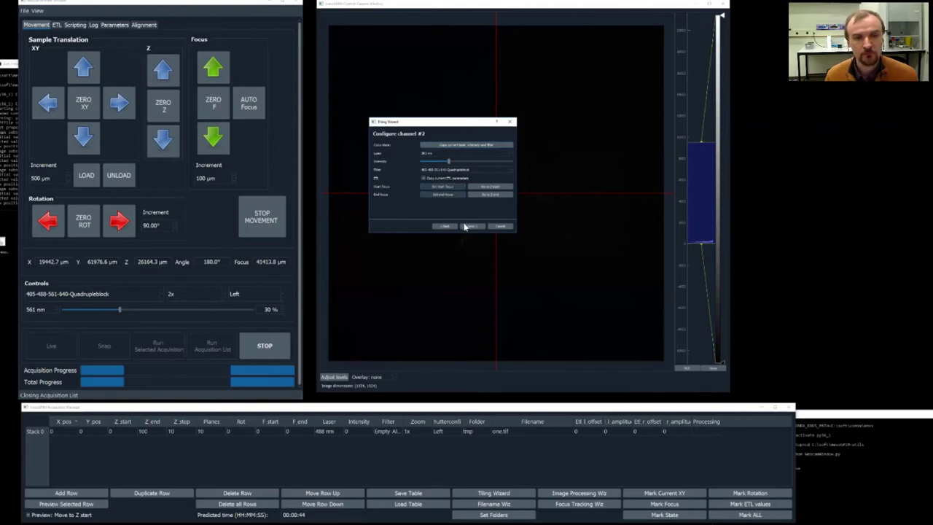
{"action": "left_click", "coordinate": [465, 227]}
Step: Create a folder named demo-tiling on the DataMover Storage drive, choose it as the save folder, and finish the tiling wizard
{"action": "left_click", "coordinate": [451, 156]}
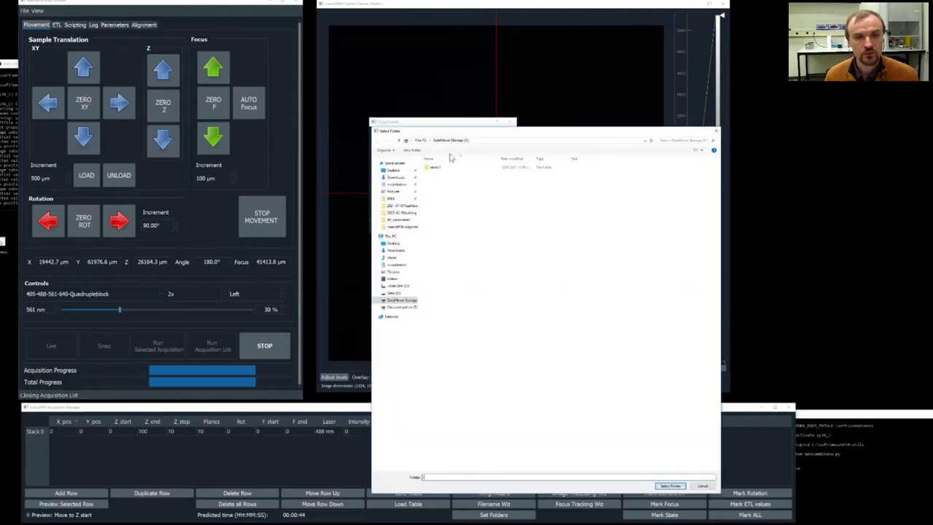
{"action": "left_click", "coordinate": [413, 150]}
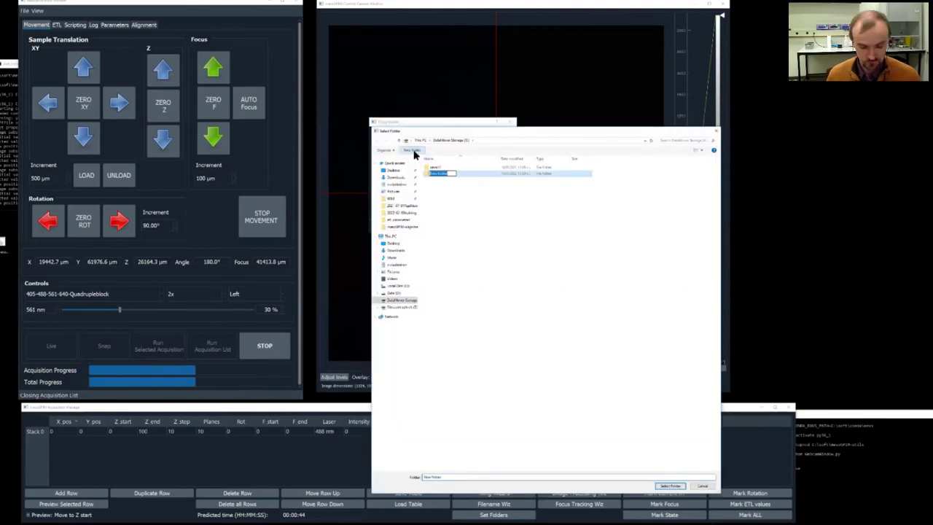
{"action": "type", "text": "sdsd"}
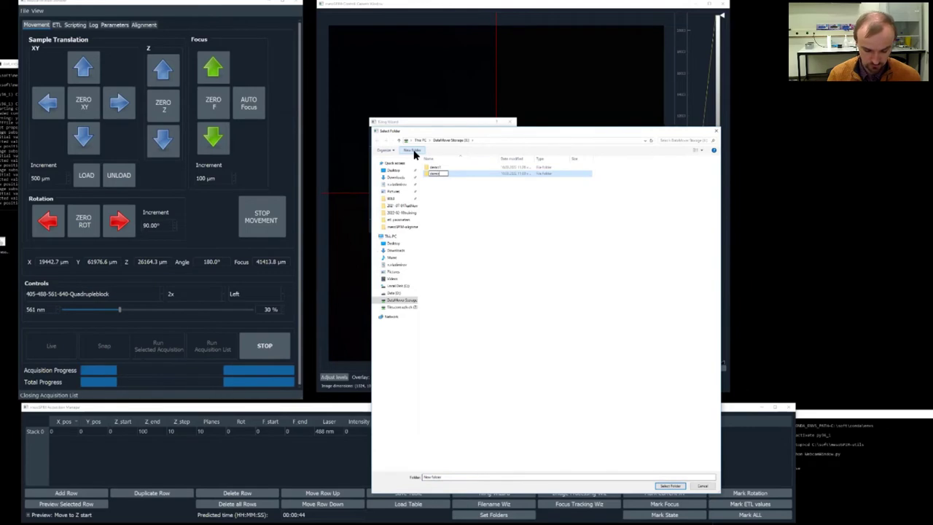
{"action": "type", "text": " tiled"}
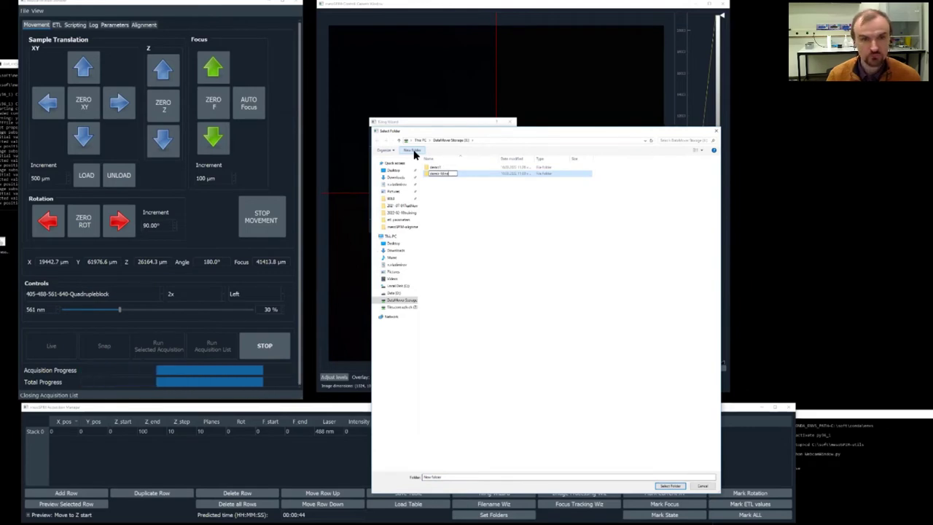
{"action": "key", "text": "BackSpace"}
{"action": "key", "text": "BackSpace"}
{"action": "key", "text": "BackSpace"}
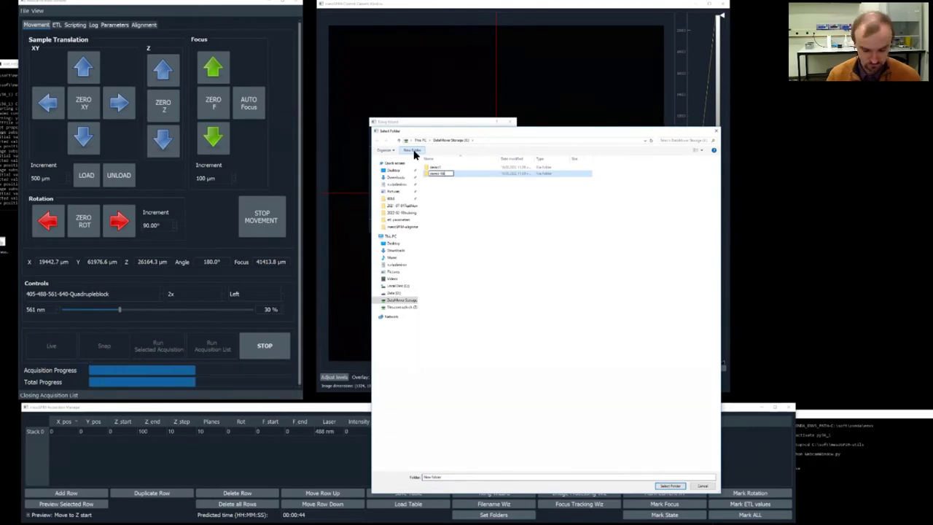
{"action": "type", "text": "ling"}
{"action": "key", "text": "Return"}
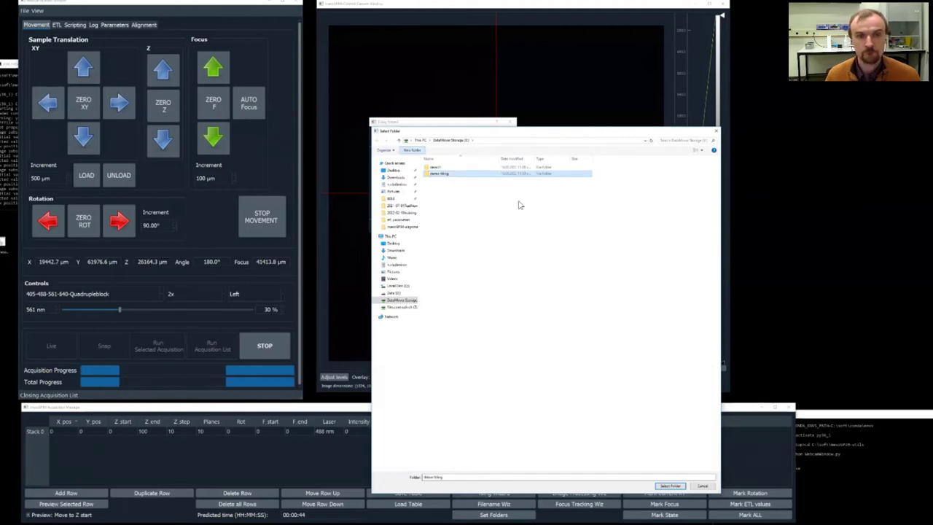
{"action": "left_click", "coordinate": [669, 485]}
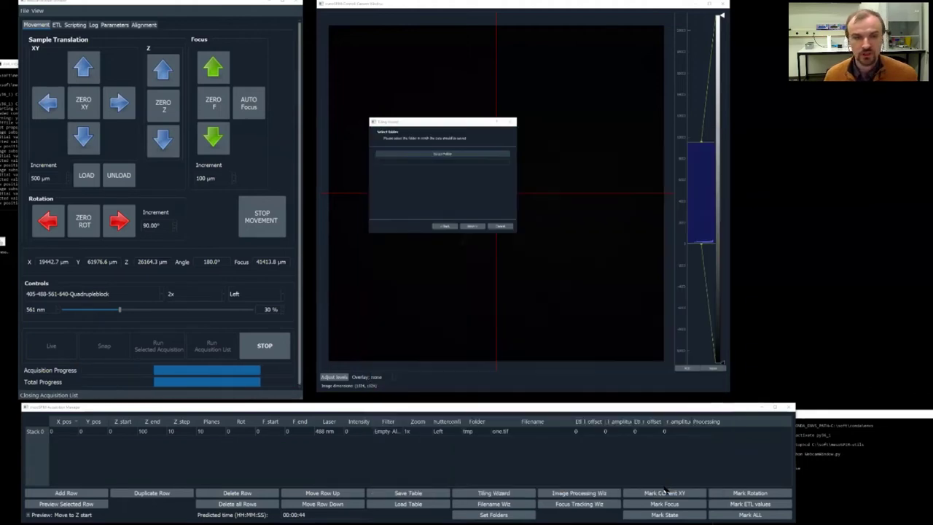
{"action": "left_click", "coordinate": [467, 226]}
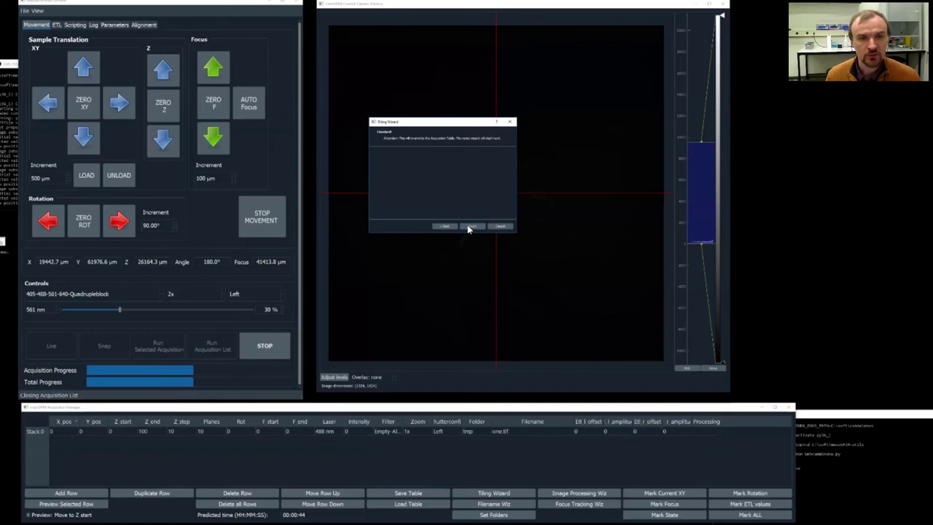
{"action": "left_click", "coordinate": [470, 226]}
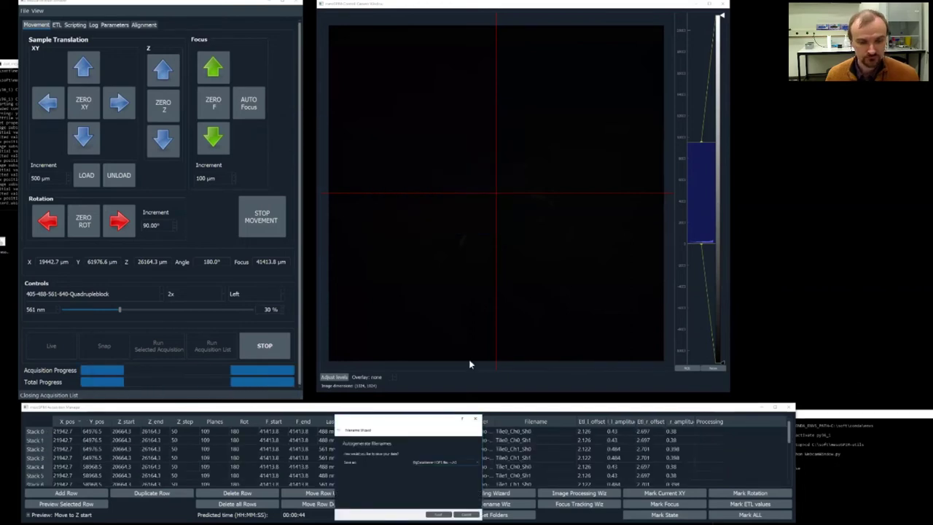
Step: Generate the filenames as a single BigDataViewer H5 file with the description tiles, and accept tiles_bdv.h5
{"action": "left_click_drag", "start_coordinate": [429, 424], "coordinate": [447, 232]}
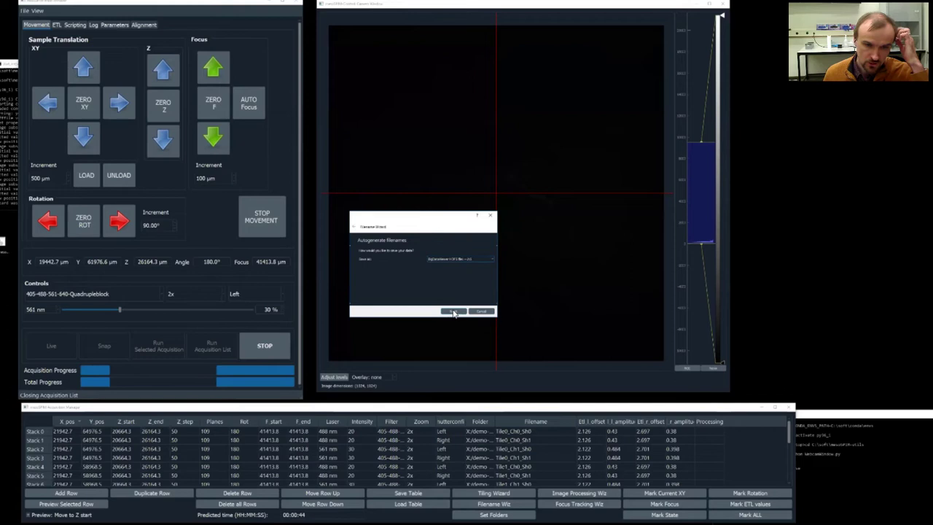
{"action": "left_click", "coordinate": [480, 259]}
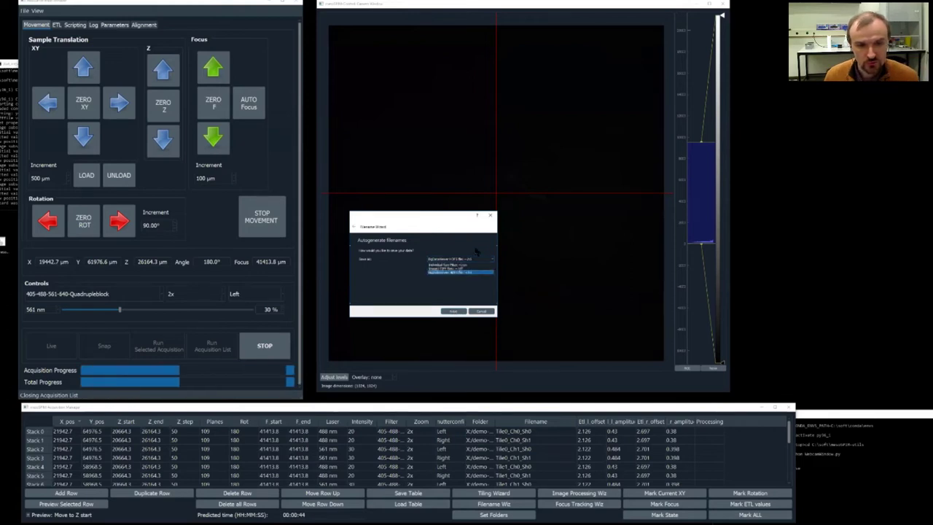
{"action": "left_click", "coordinate": [467, 272]}
{"action": "left_click", "coordinate": [459, 313]}
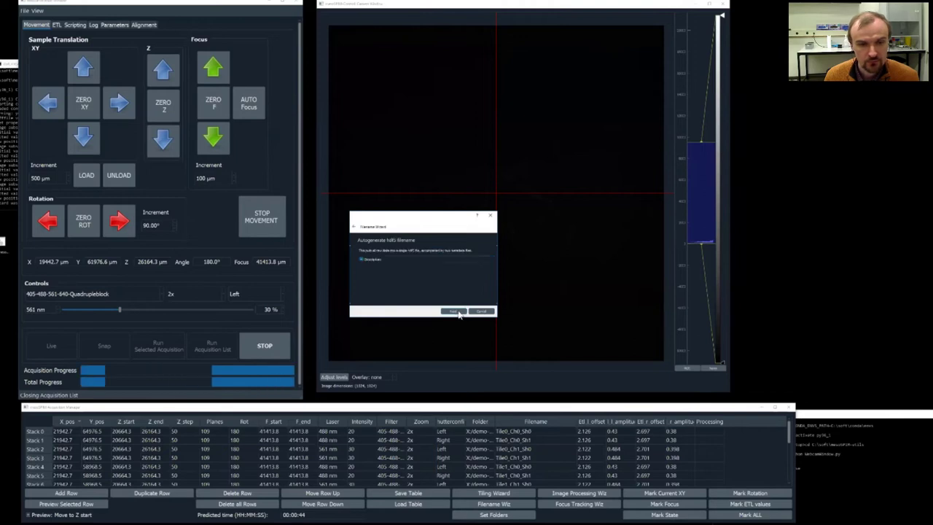
{"action": "type", "text": "test"}
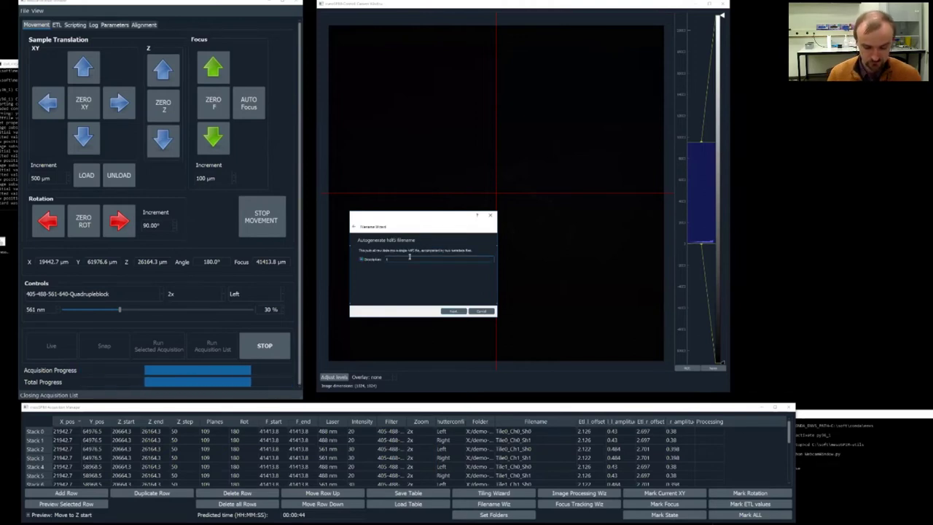
{"action": "left_click", "coordinate": [454, 312]}
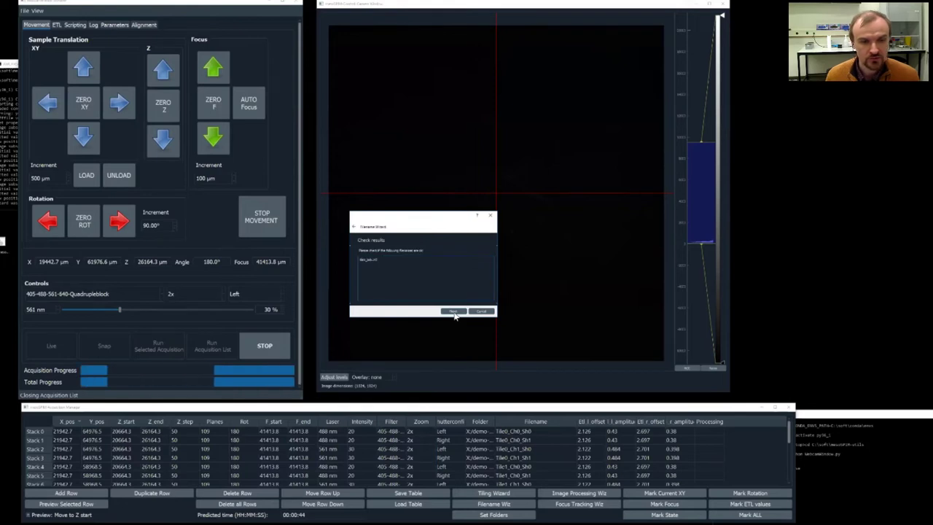
{"action": "left_click", "coordinate": [453, 312]}
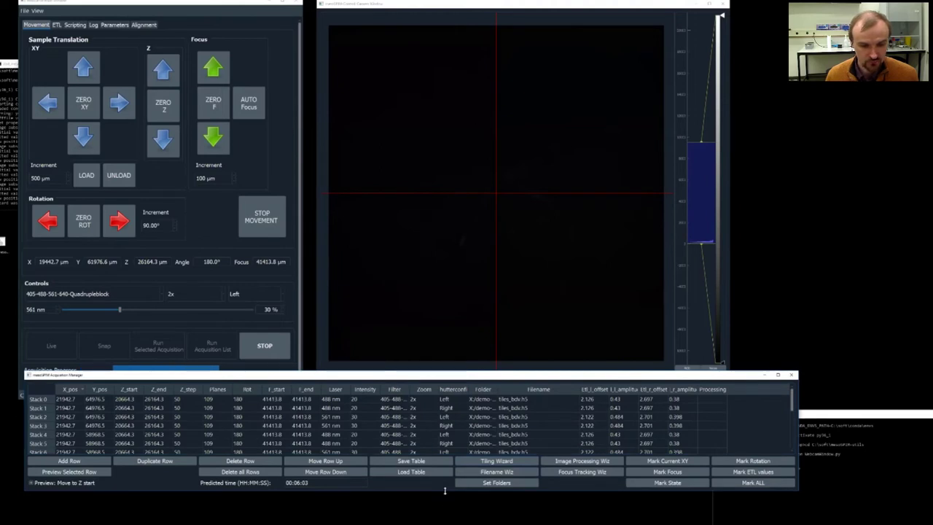
Step: Enlarge the acquisition manager to show every stack in the table, and stop the live view
{"action": "left_click_drag", "start_coordinate": [445, 490], "coordinate": [445, 524]}
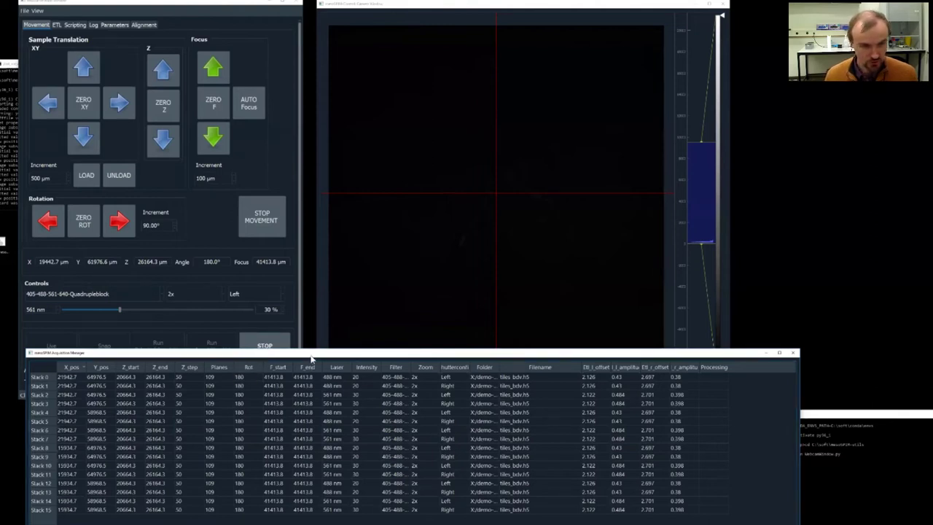
{"action": "left_click_drag", "start_coordinate": [311, 357], "coordinate": [312, 358]}
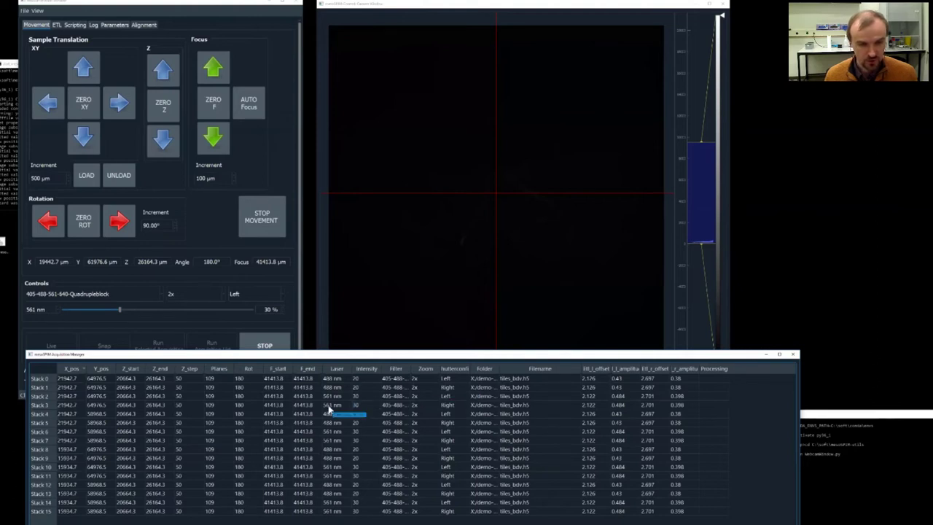
{"action": "left_click", "coordinate": [274, 347]}
{"action": "left_click", "coordinate": [314, 356]}
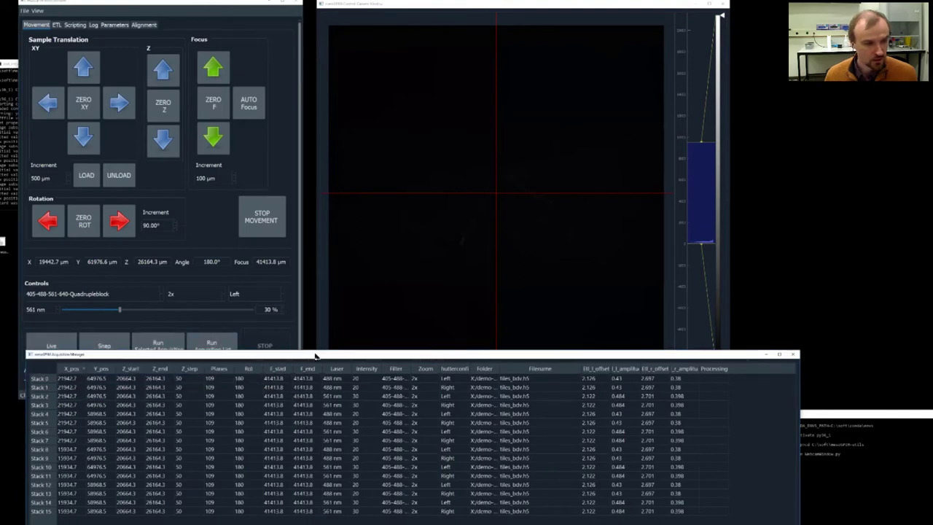
Step: Save the acquisition table under the name table in the demo-tiling folder
{"action": "left_click_drag", "start_coordinate": [315, 356], "coordinate": [313, 357]}
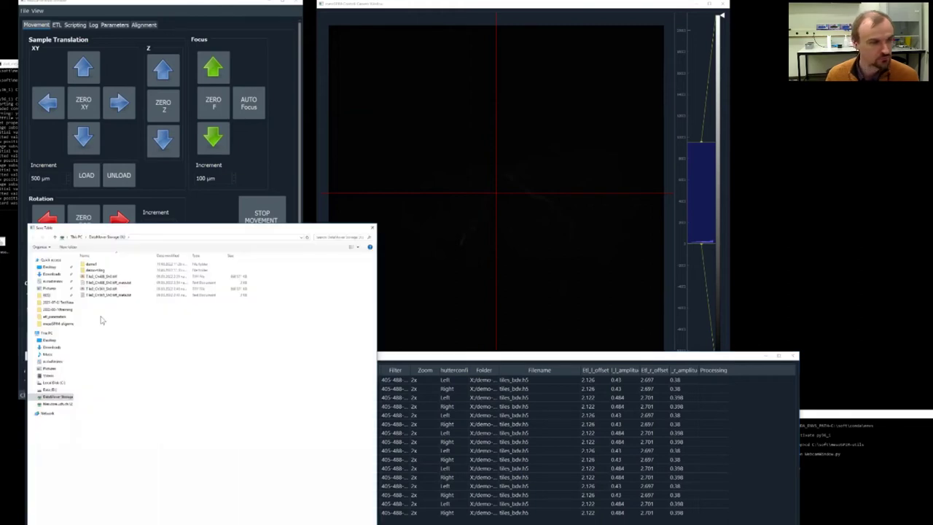
{"action": "double_click", "coordinate": [98, 271]}
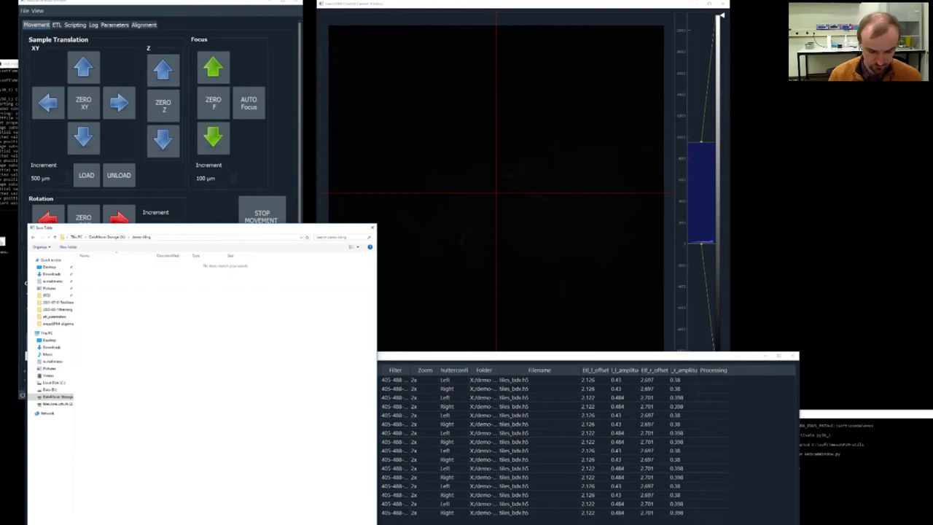
{"action": "key", "text": "Return"}
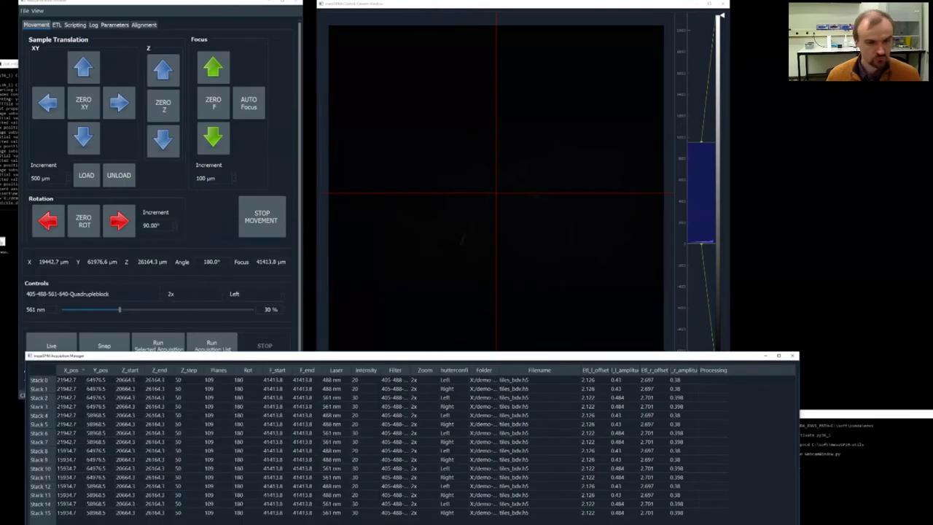
Step: Run the complete acquisition list for all tiles and channels
{"action": "left_click", "coordinate": [277, 343]}
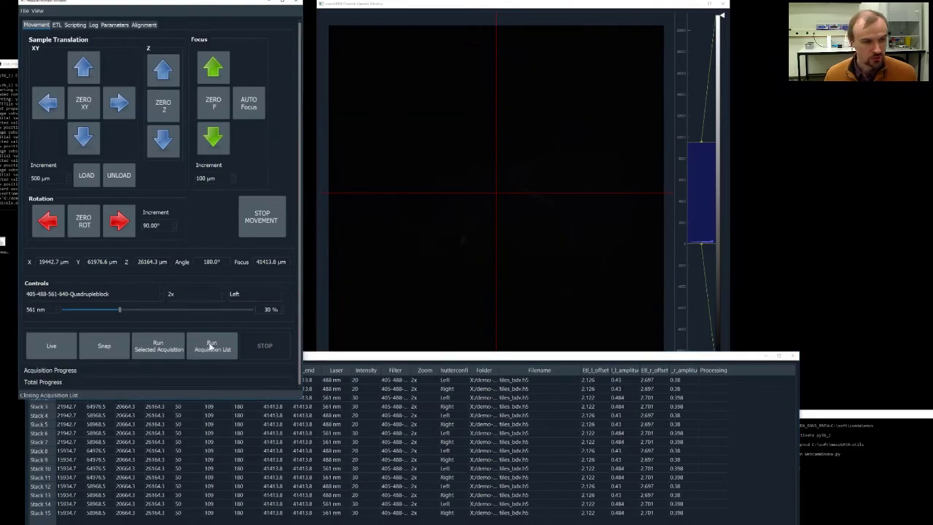
{"action": "left_click", "coordinate": [211, 347]}
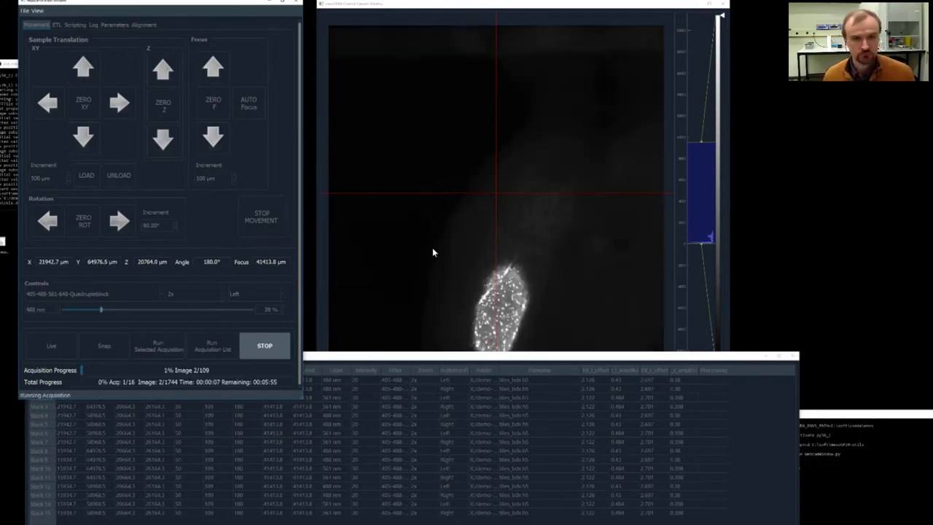
{"action": "scroll", "coordinate": [476, 235], "scroll_direction": "down", "scroll_amount": 4}
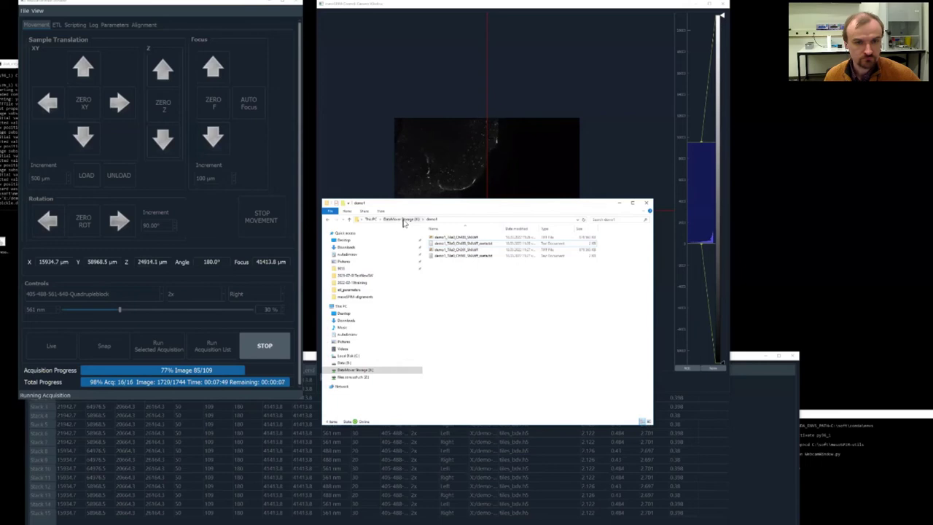
Step: Browse to the demo-tiling folder on DataMover Storage in File Explorer and reposition its window
{"action": "left_click", "coordinate": [405, 219]}
{"action": "double_click", "coordinate": [440, 240]}
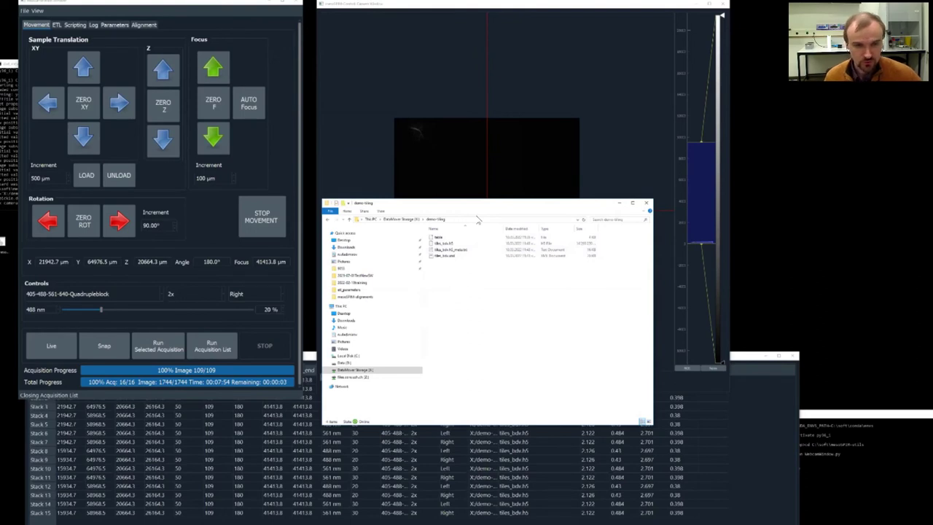
{"action": "left_click_drag", "start_coordinate": [481, 210], "coordinate": [247, 161]}
{"action": "left_click_drag", "start_coordinate": [299, 208], "coordinate": [228, 219]}
{"action": "left_click_drag", "start_coordinate": [269, 164], "coordinate": [389, 171]}
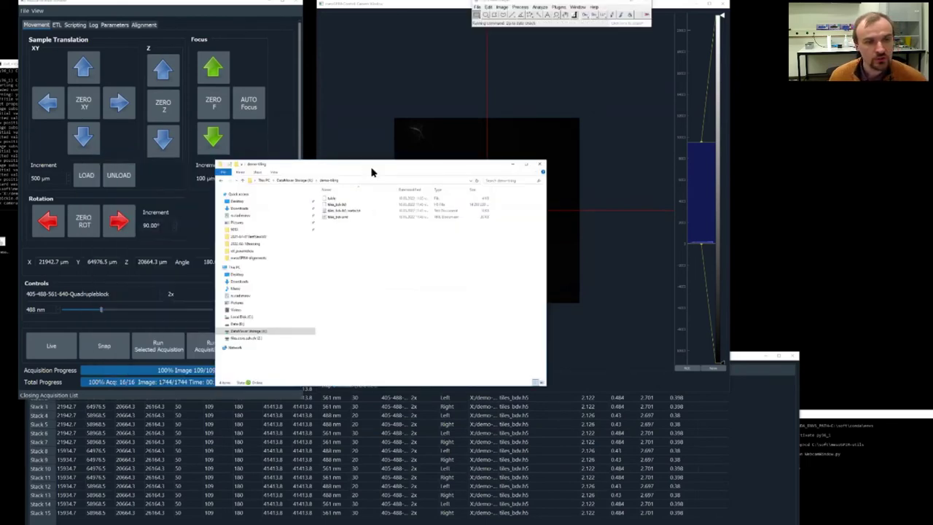
Step: Inspect the saved tiles_bdv H5 and XML files, and examine the acquisition settings in the metadata text file
{"action": "left_click", "coordinate": [345, 206]}
{"action": "left_click", "coordinate": [344, 206]}
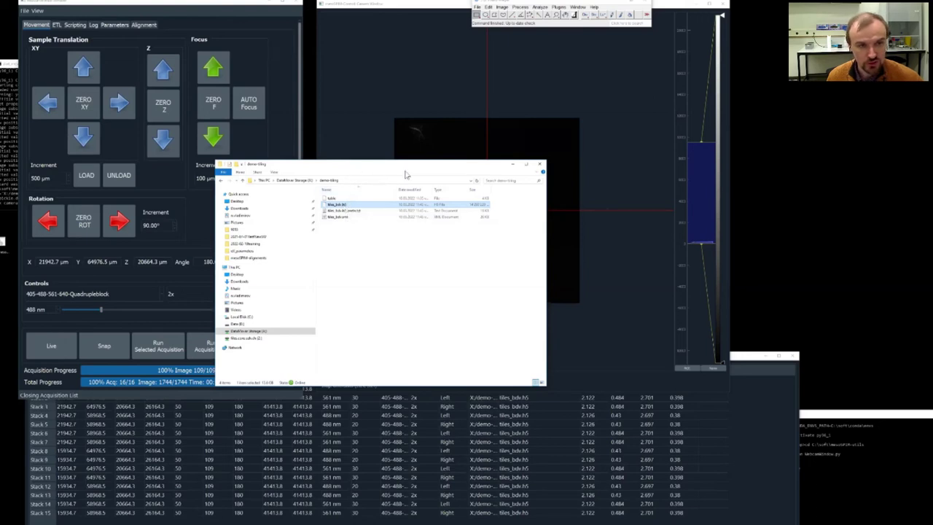
{"action": "left_click_drag", "start_coordinate": [365, 170], "coordinate": [428, 170]}
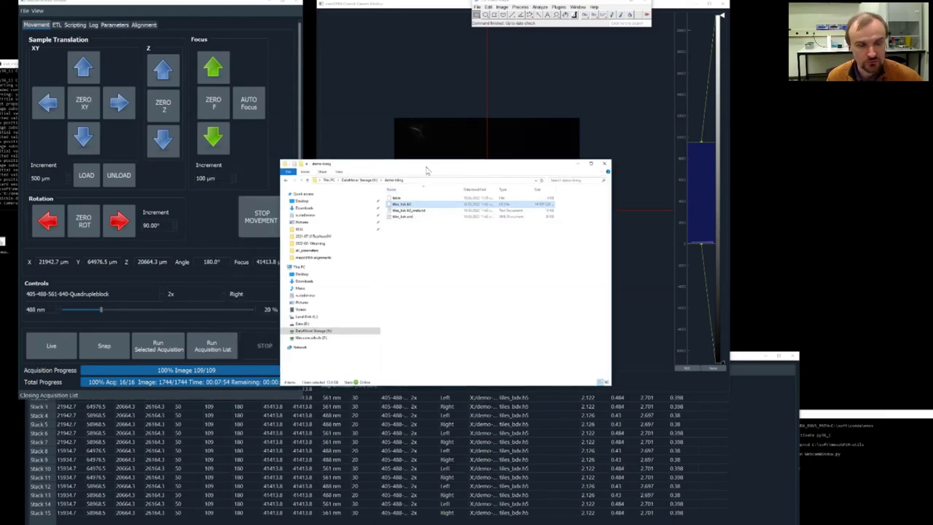
{"action": "left_click", "coordinate": [409, 216]}
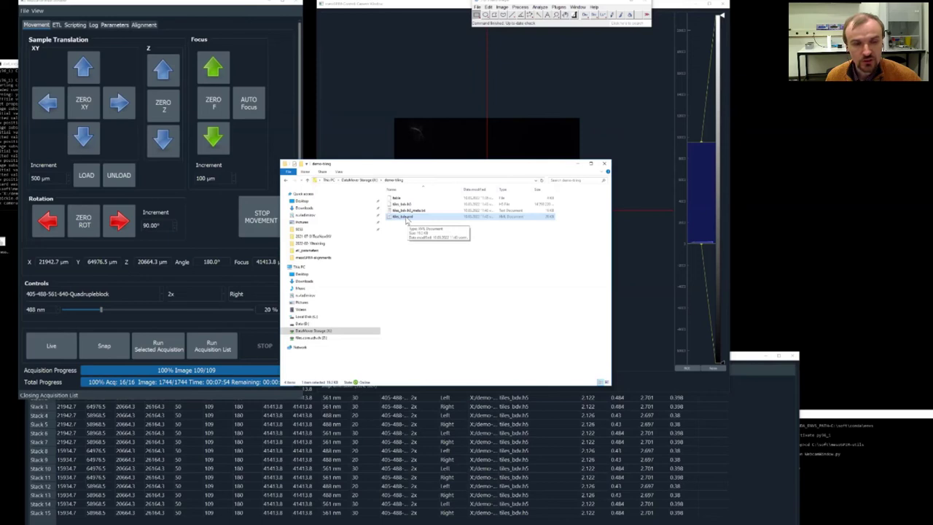
{"action": "double_click", "coordinate": [409, 210]}
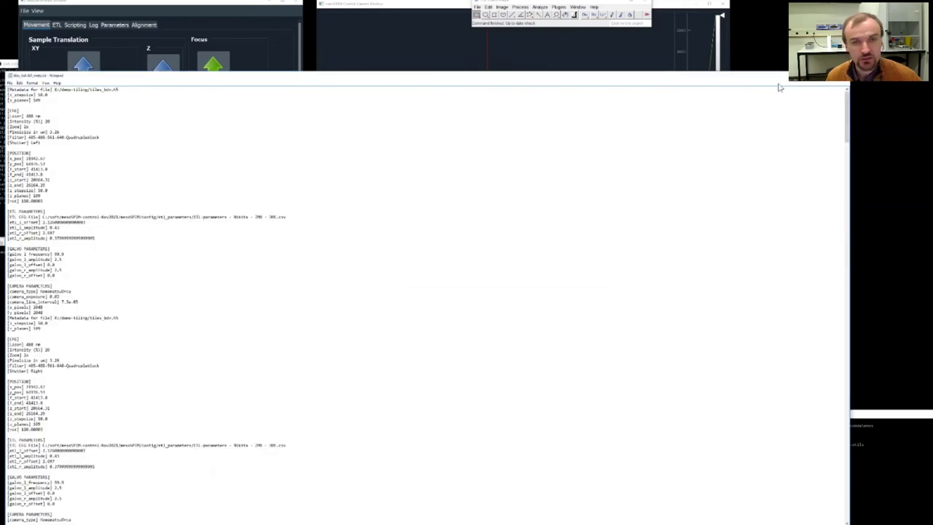
{"action": "key", "text": "alt+F4"}
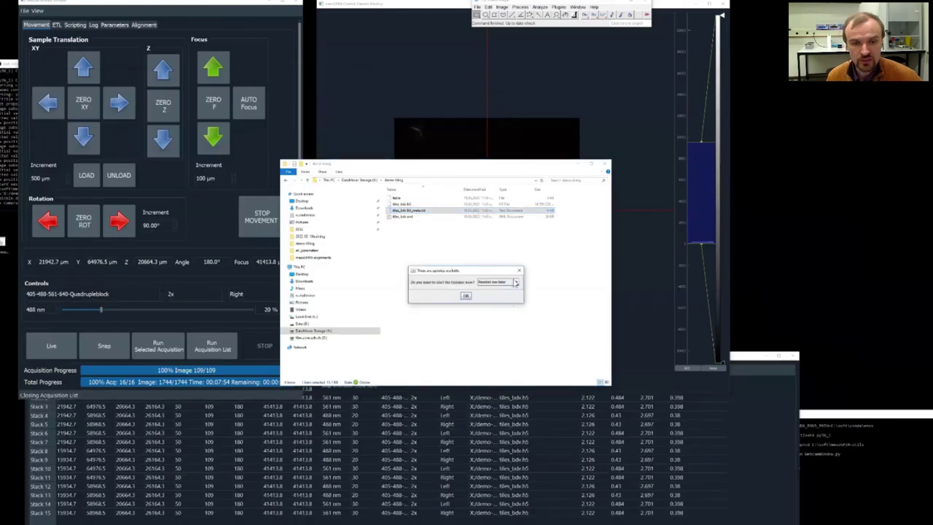
Step: Dismiss the Fiji updater prompt, start BigStitcher, and load the tiles_bdv XML dataset from the demo-tiling folder
{"action": "left_click", "coordinate": [520, 272]}
{"action": "left_click", "coordinate": [558, 7]}
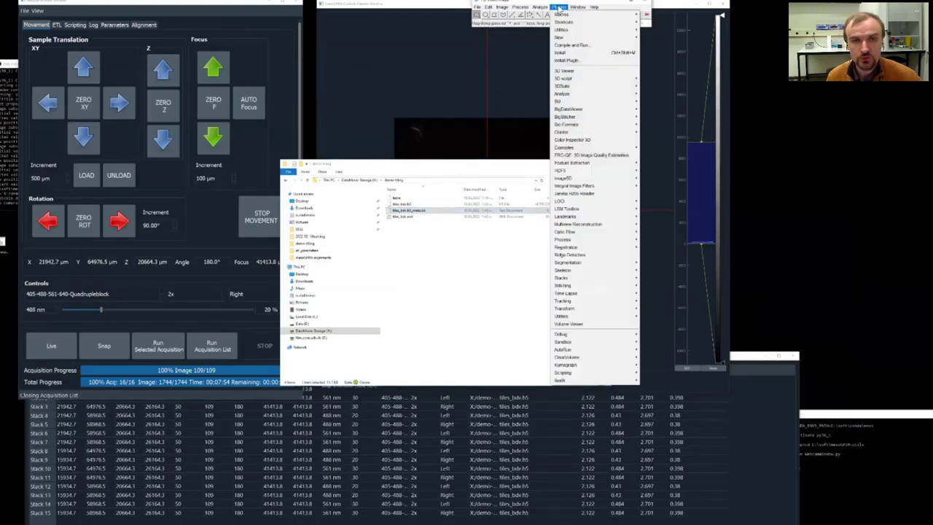
{"action": "mouse_move", "coordinate": [621, 119]}
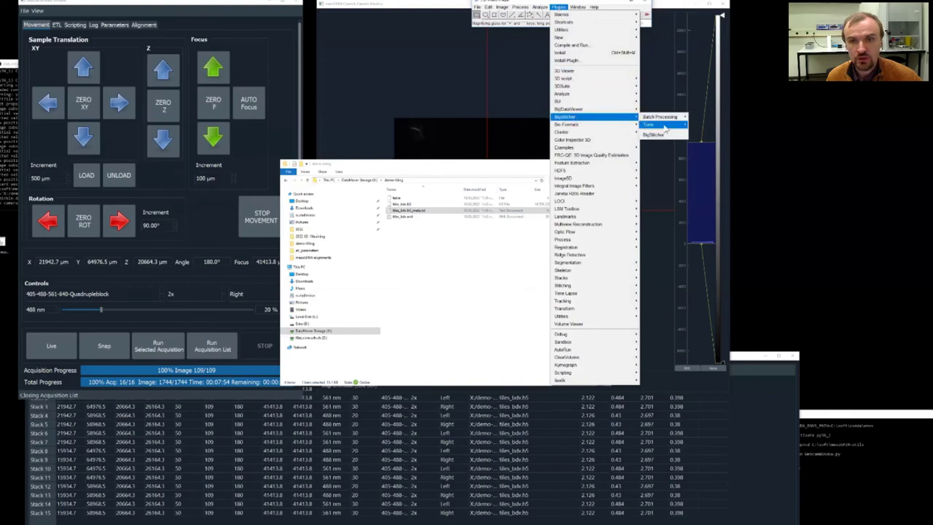
{"action": "left_click", "coordinate": [659, 136]}
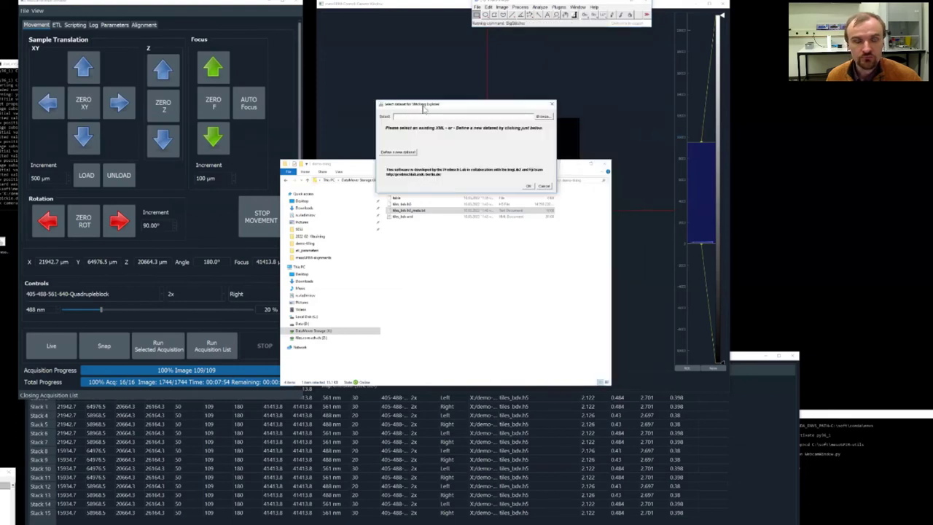
{"action": "left_click_drag", "start_coordinate": [400, 218], "coordinate": [573, 151]}
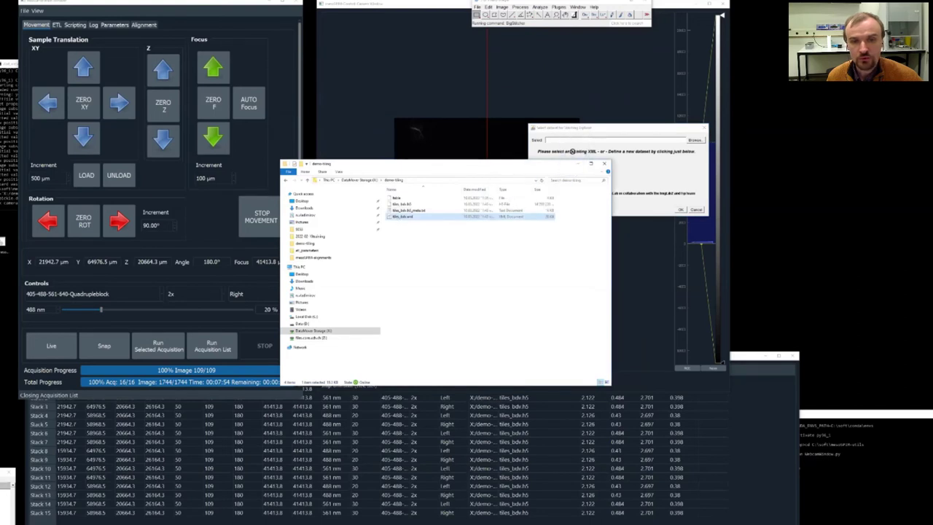
{"action": "left_click", "coordinate": [679, 210]}
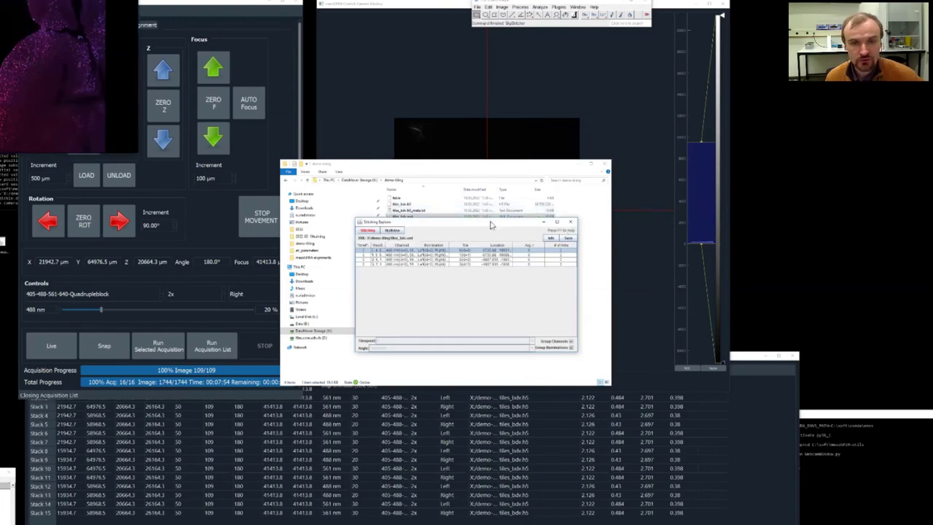
Step: Arrange the BigDataViewer and Stitching Explorer windows side by side and enlarge the BigDataViewer window
{"action": "left_click_drag", "start_coordinate": [492, 222], "coordinate": [450, 160]}
{"action": "left_click_drag", "start_coordinate": [54, 3], "coordinate": [450, 177]}
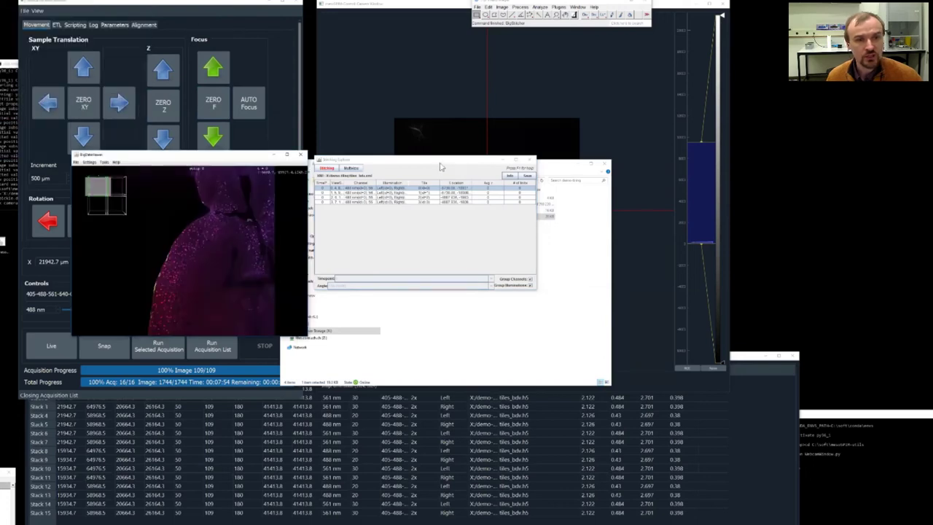
{"action": "left_click", "coordinate": [235, 157]}
{"action": "left_click_drag", "start_coordinate": [244, 158], "coordinate": [284, 130]}
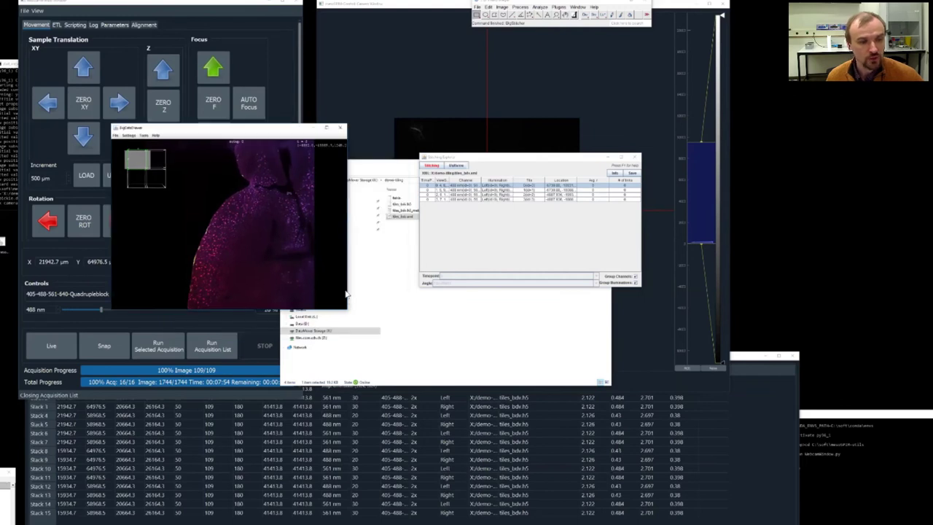
{"action": "left_click_drag", "start_coordinate": [345, 311], "coordinate": [453, 500]}
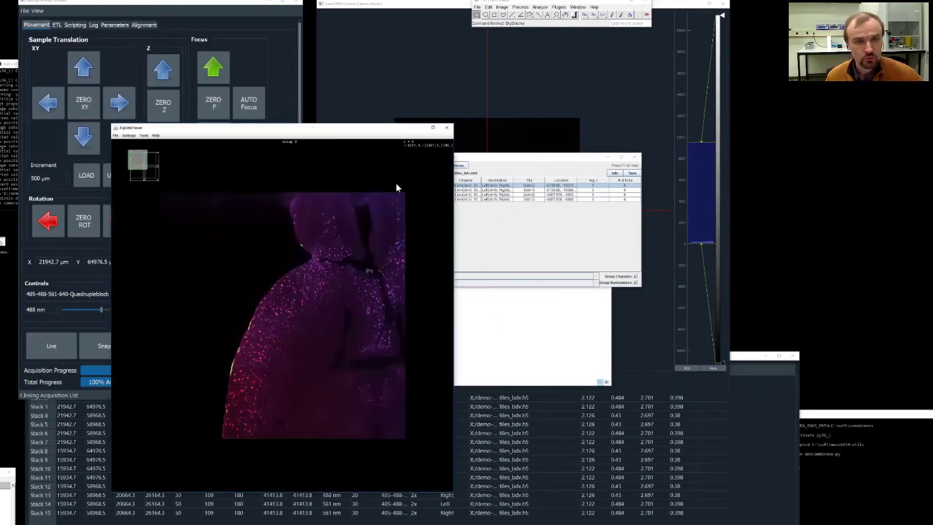
{"action": "left_click_drag", "start_coordinate": [157, 129], "coordinate": [111, 119]}
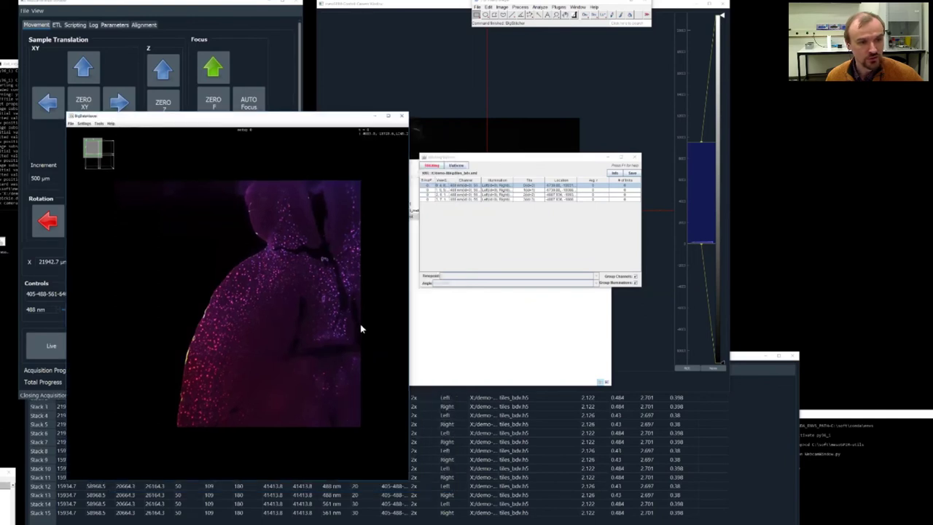
{"action": "left_click", "coordinate": [496, 158]}
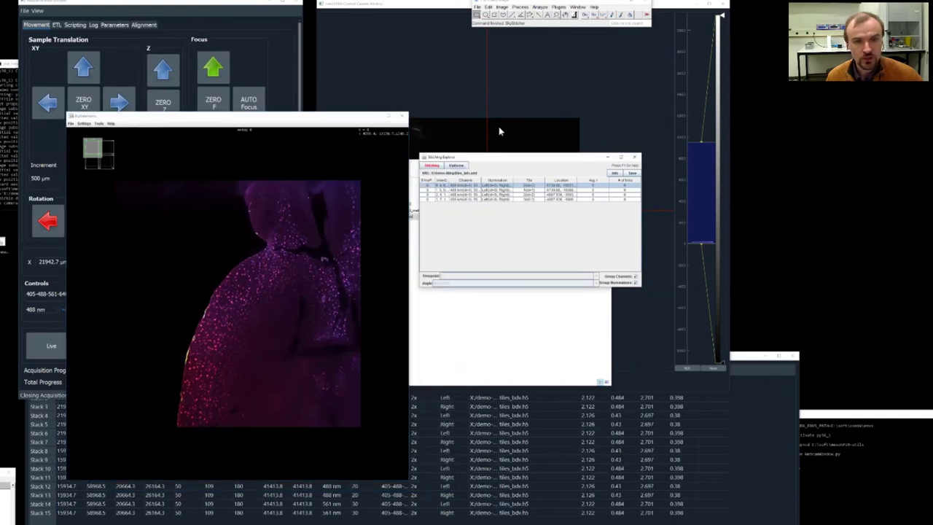
{"action": "left_click_drag", "start_coordinate": [500, 131], "coordinate": [501, 126]}
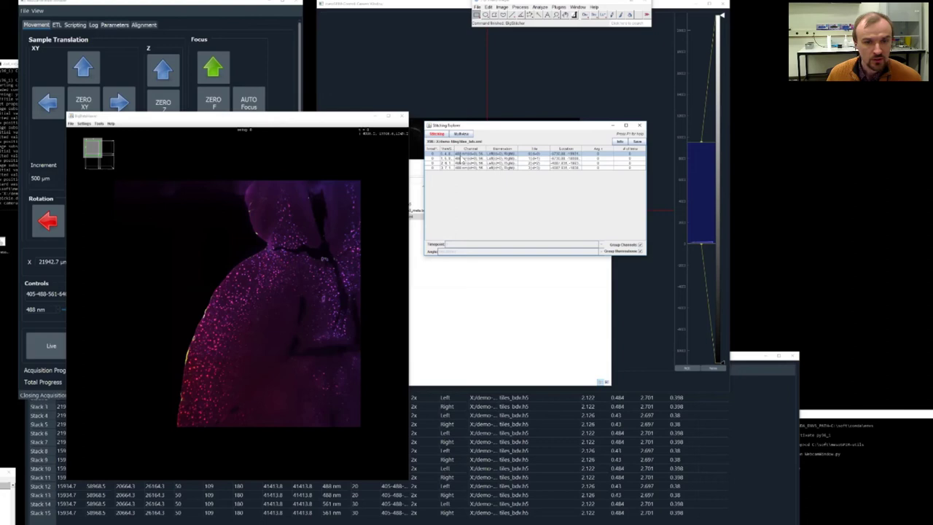
Step: Ungroup channels and illuminations in the Stitching Explorer and display individual 488 nm and 561 nm tiles one at a time
{"action": "left_click", "coordinate": [640, 245]}
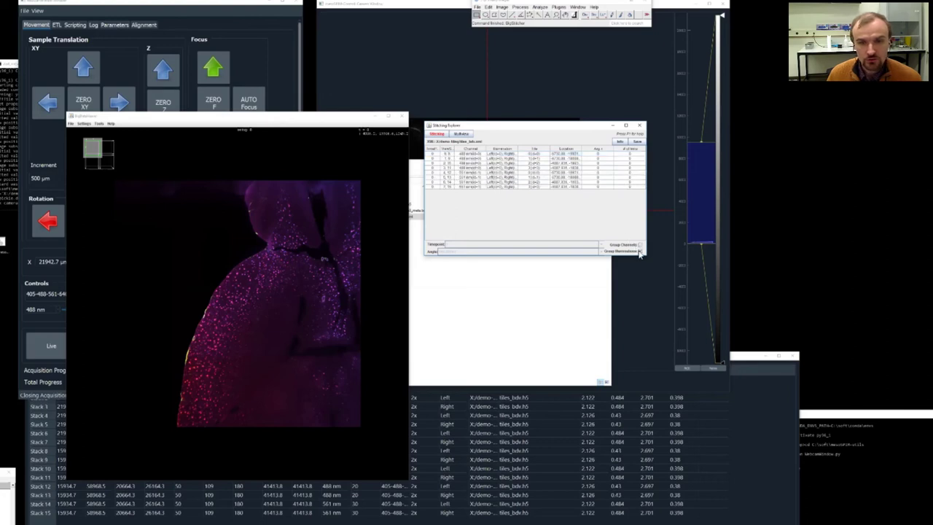
{"action": "left_click", "coordinate": [639, 252]}
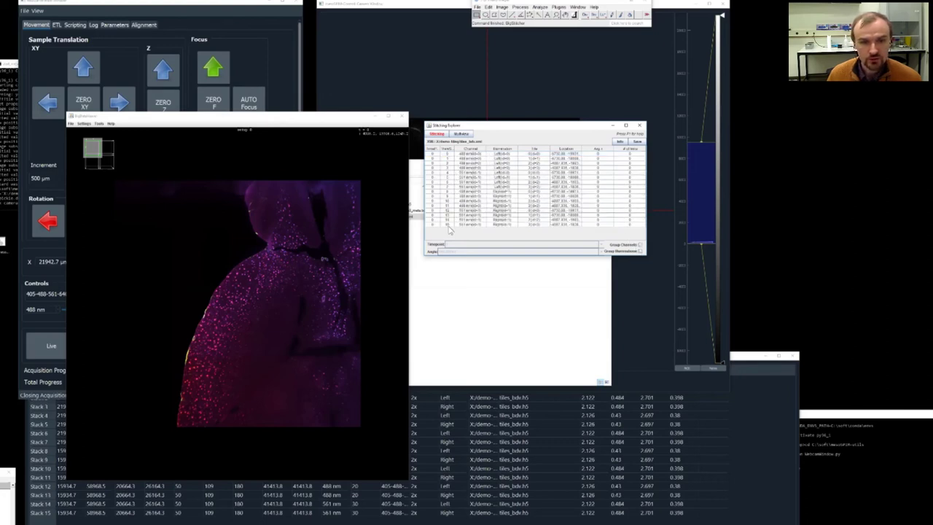
{"action": "left_click", "coordinate": [469, 155]}
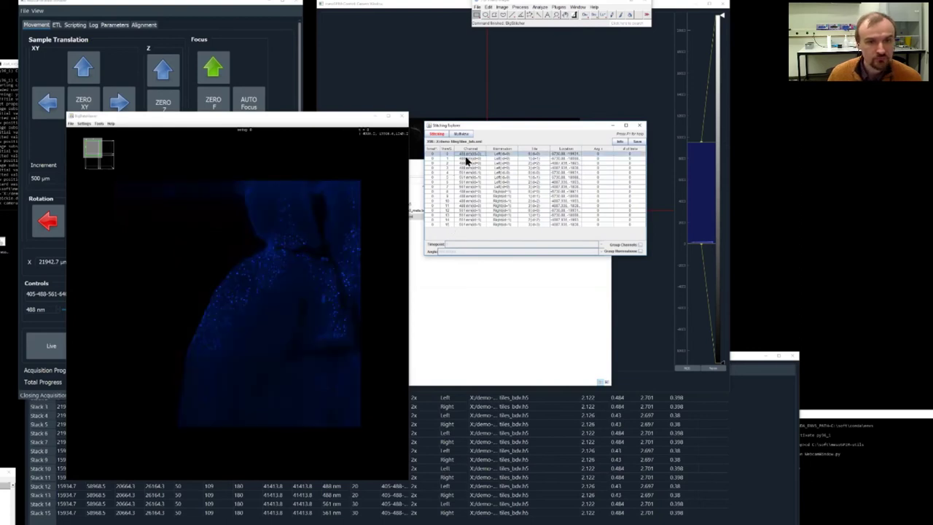
{"action": "left_click", "coordinate": [467, 158]}
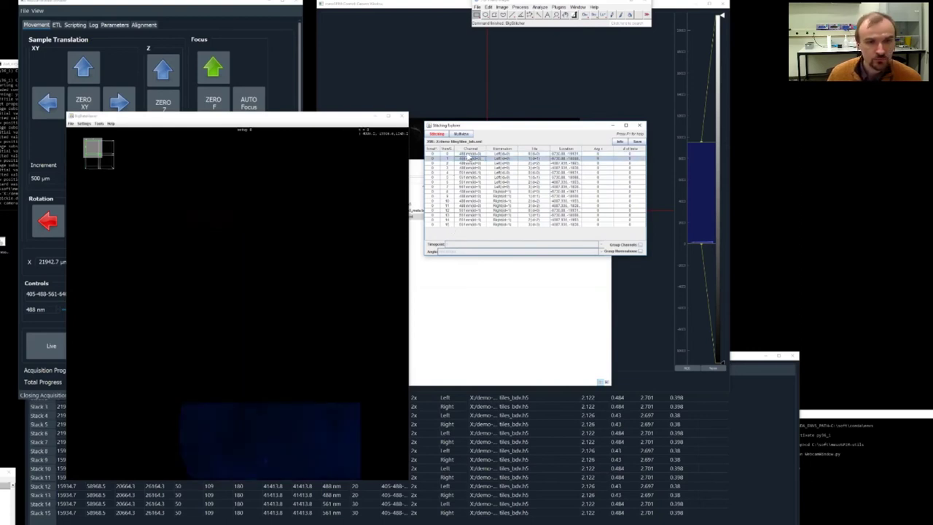
{"action": "left_click", "coordinate": [469, 153]}
{"action": "left_click", "coordinate": [468, 158]}
{"action": "left_click", "coordinate": [466, 162]}
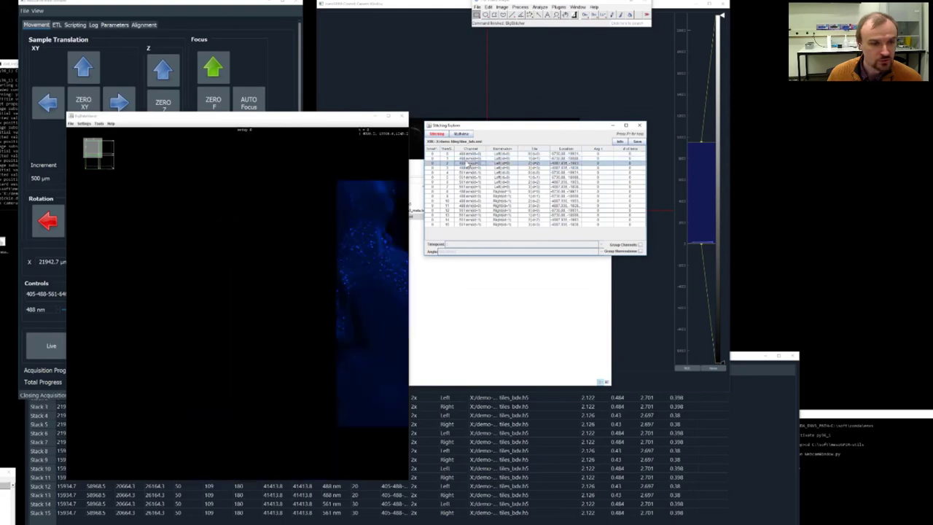
{"action": "left_click", "coordinate": [464, 167]}
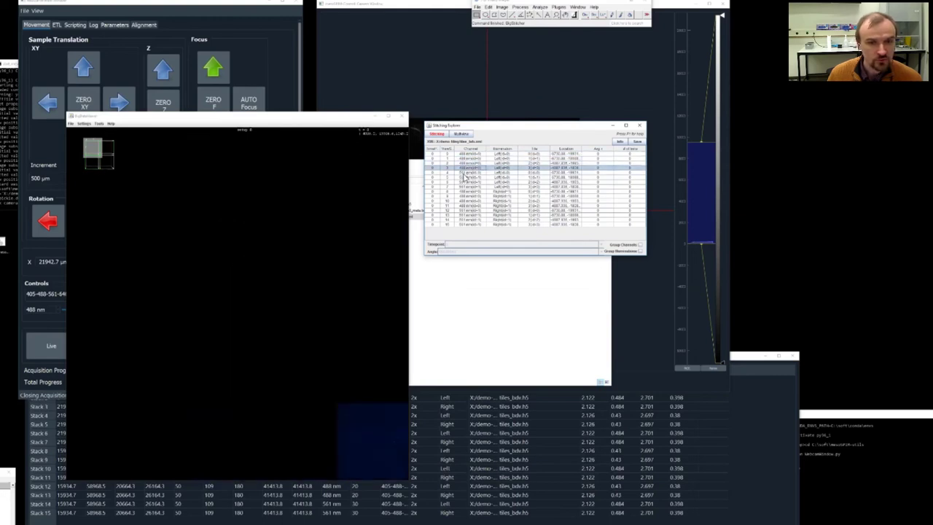
{"action": "left_click", "coordinate": [465, 173]}
{"action": "left_click", "coordinate": [464, 182]}
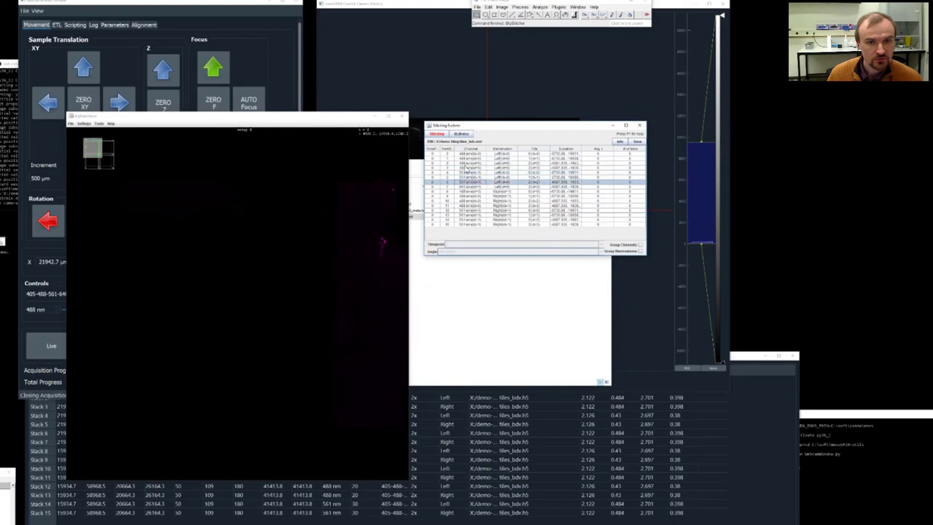
Step: Display all four left-illuminated 488 nm tiles together and fit the whole brain in a widened BigDataViewer window
{"action": "left_click", "coordinate": [470, 154]}
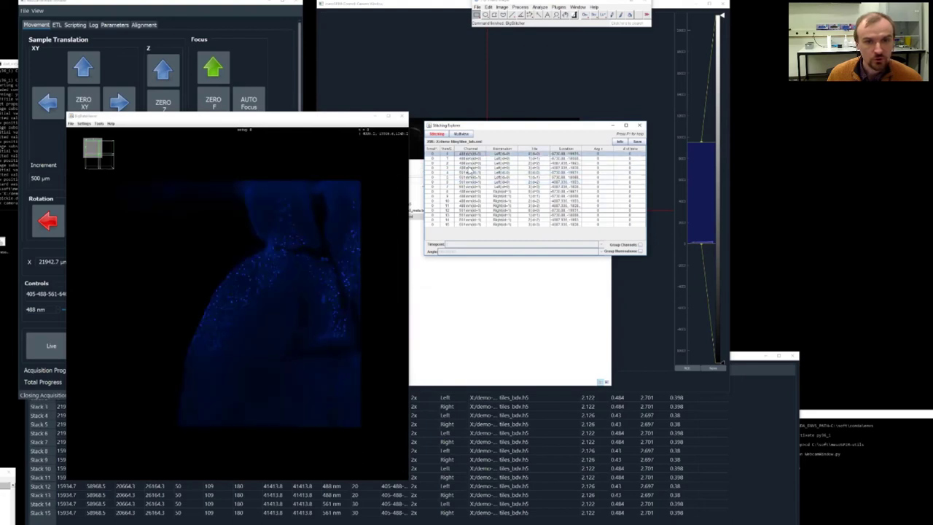
{"action": "left_click", "coordinate": [471, 167], "text": "shift"}
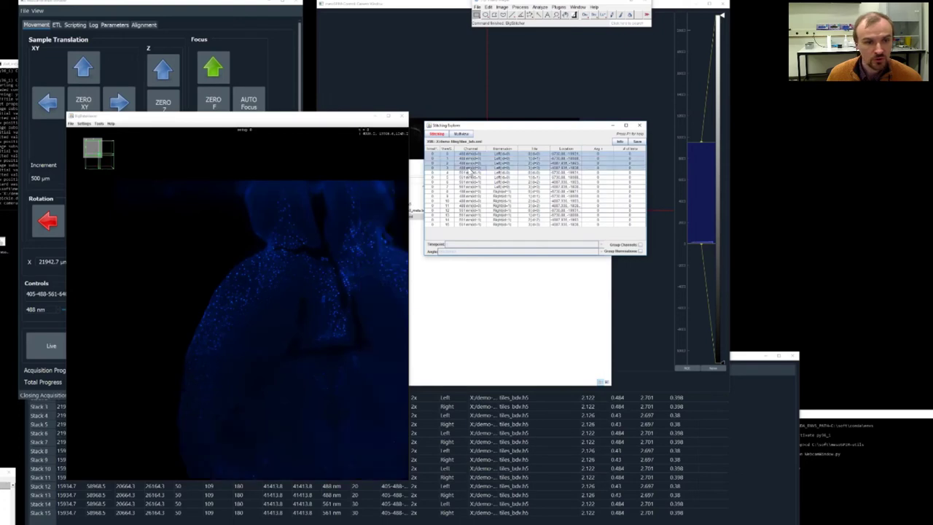
{"action": "left_click_drag", "start_coordinate": [525, 128], "coordinate": [646, 115]}
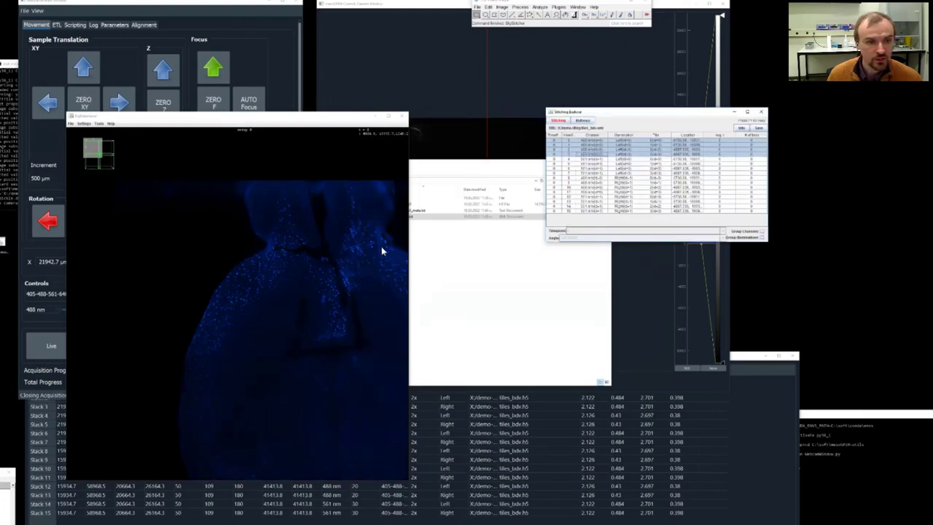
{"action": "left_click_drag", "start_coordinate": [408, 248], "coordinate": [477, 252]}
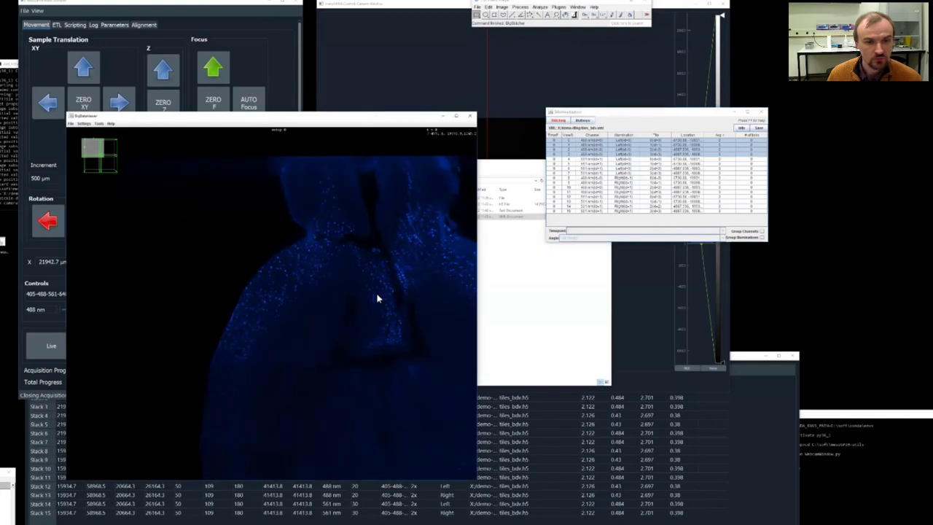
{"action": "scroll", "coordinate": [332, 298], "scroll_direction": "down", "scroll_amount": 3}
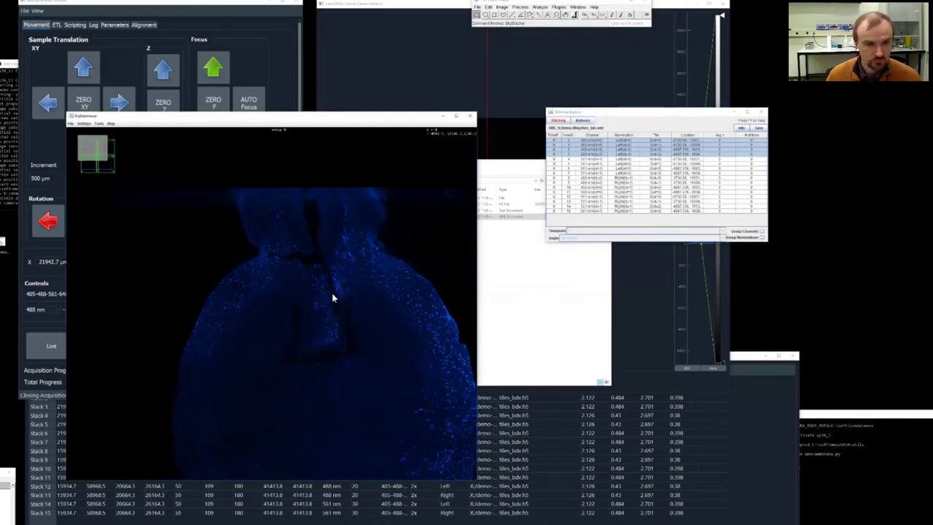
{"action": "left_click_drag", "start_coordinate": [332, 298], "coordinate": [331, 271]}
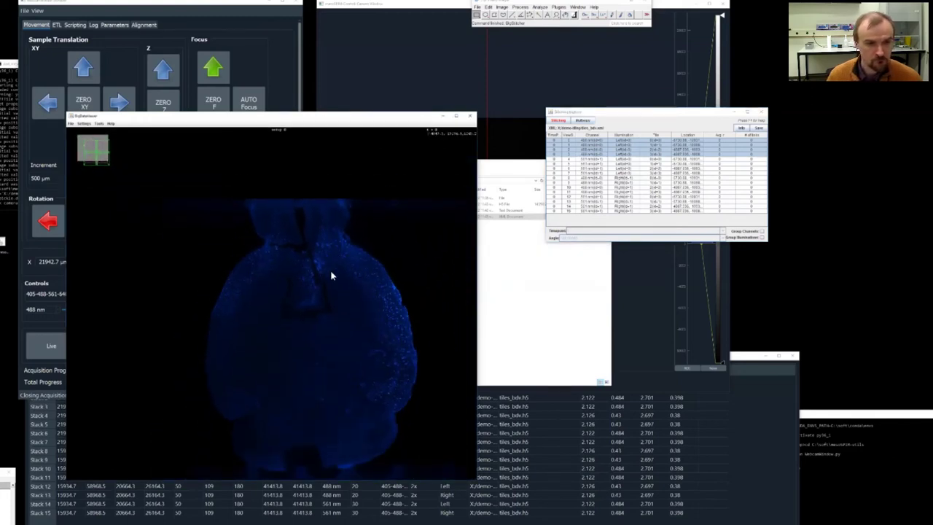
Step: Color each displayed 488 nm tile differently to reveal the overlaps, and reposition the BigDataViewer window
{"action": "left_click", "coordinate": [651, 114]}
{"action": "key", "text": "c"}
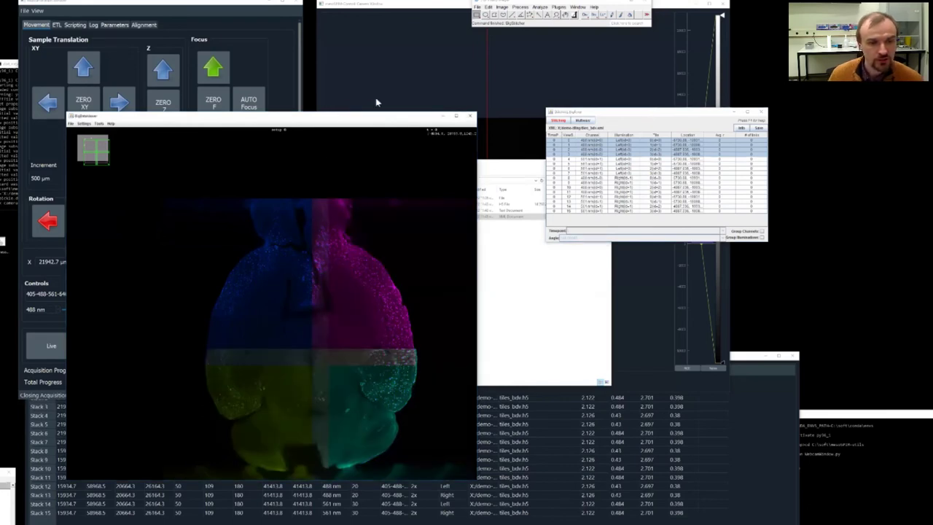
{"action": "left_click_drag", "start_coordinate": [333, 122], "coordinate": [374, 103]}
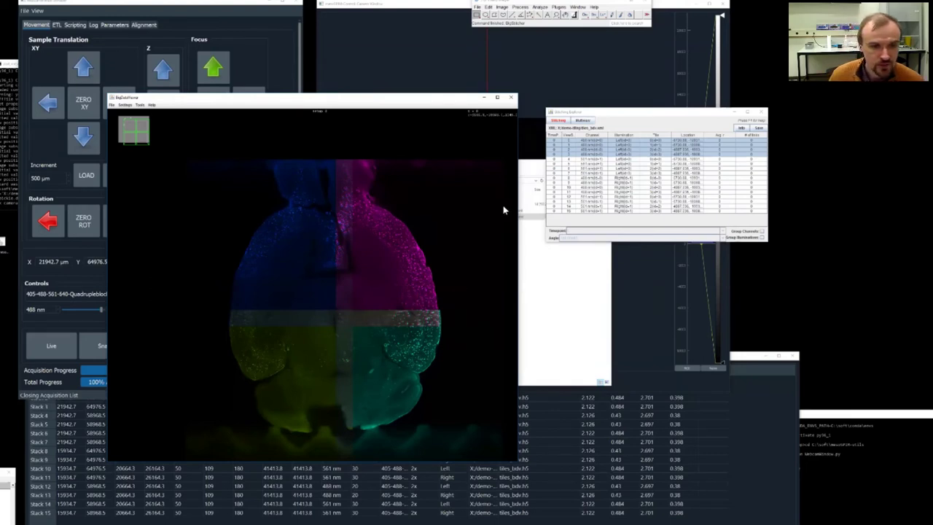
Step: Display the four left-illuminated 561 nm tiles and brighten setups 4 to 7 by adjusting their shared display range
{"action": "left_click", "coordinate": [588, 159]}
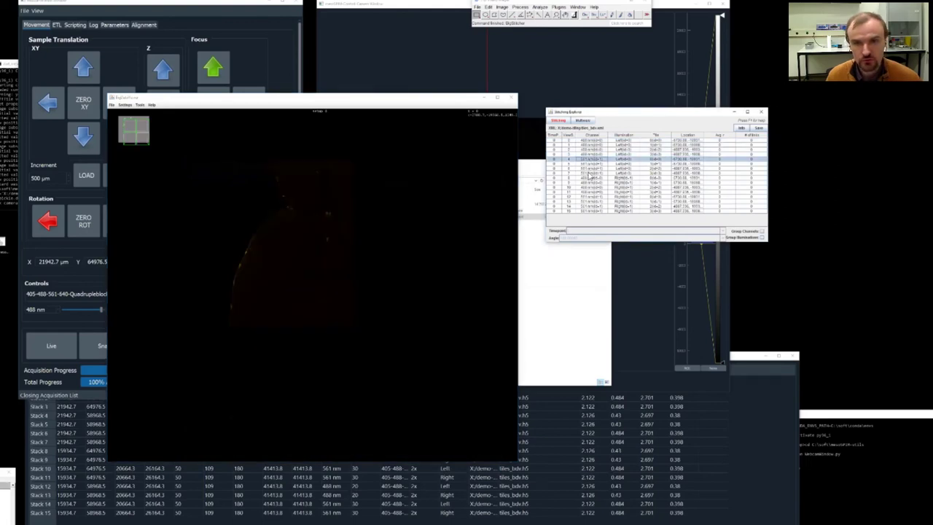
{"action": "left_click", "coordinate": [589, 173], "text": "shift"}
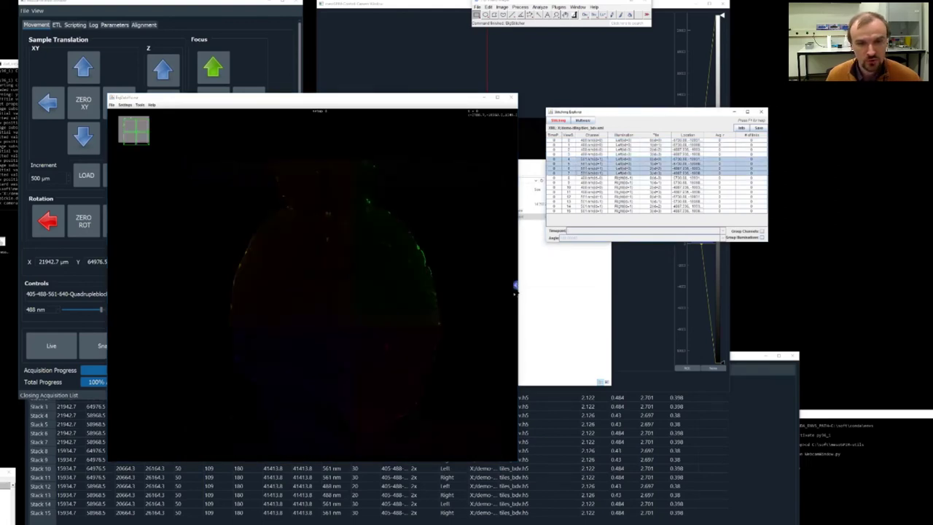
{"action": "left_click", "coordinate": [516, 287]}
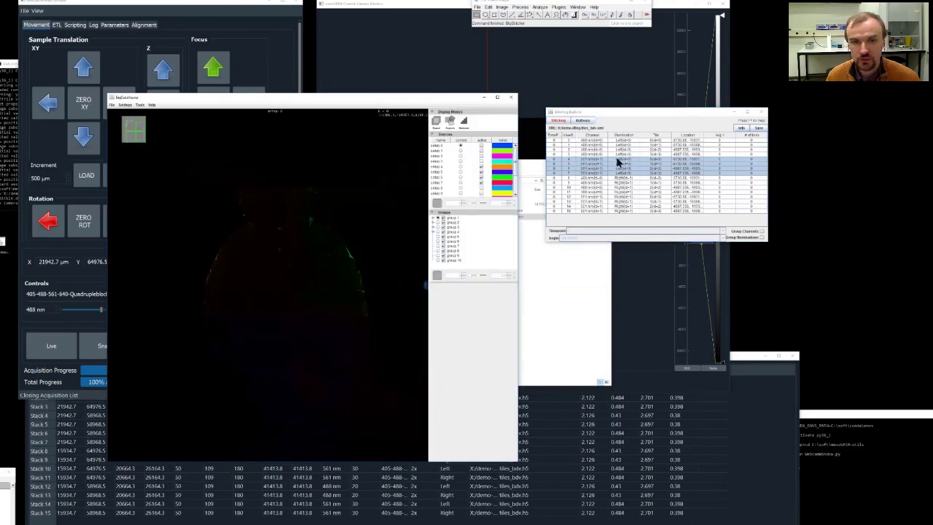
{"action": "left_click", "coordinate": [441, 167]}
{"action": "left_click", "coordinate": [441, 182], "text": "shift"}
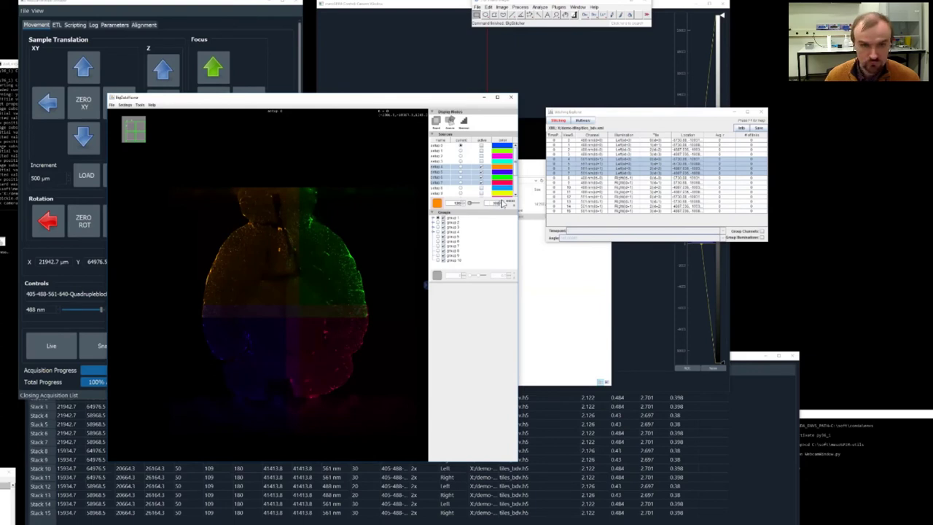
{"action": "key", "text": "Return"}
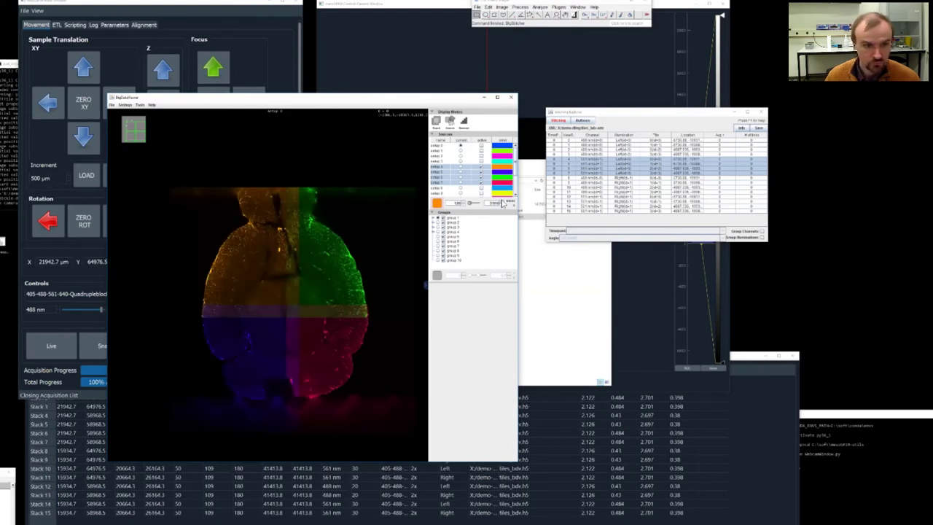
{"action": "left_click", "coordinate": [425, 285]}
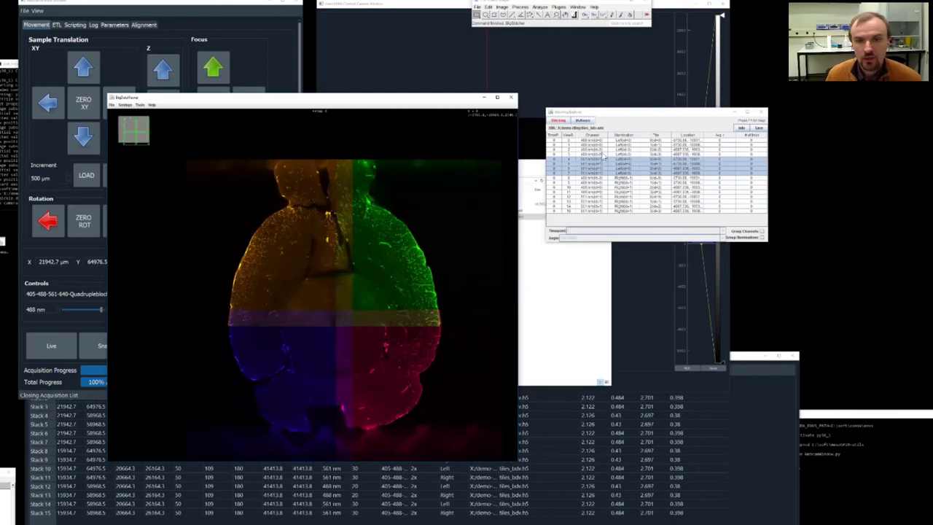
Step: Examine the stitching and pairwise-link options for the selected 561 nm tiles, and switch to the Multiview Explorer
{"action": "right_click", "coordinate": [588, 161]}
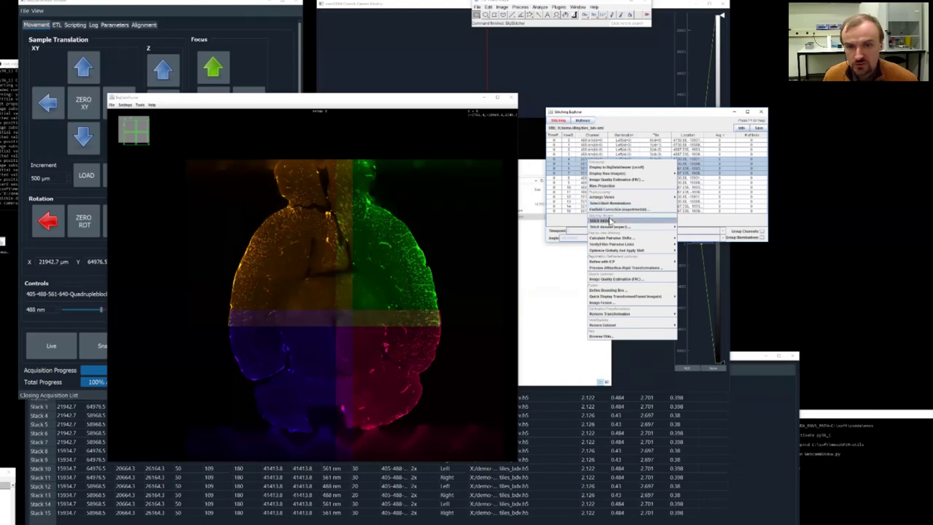
{"action": "mouse_move", "coordinate": [612, 245]}
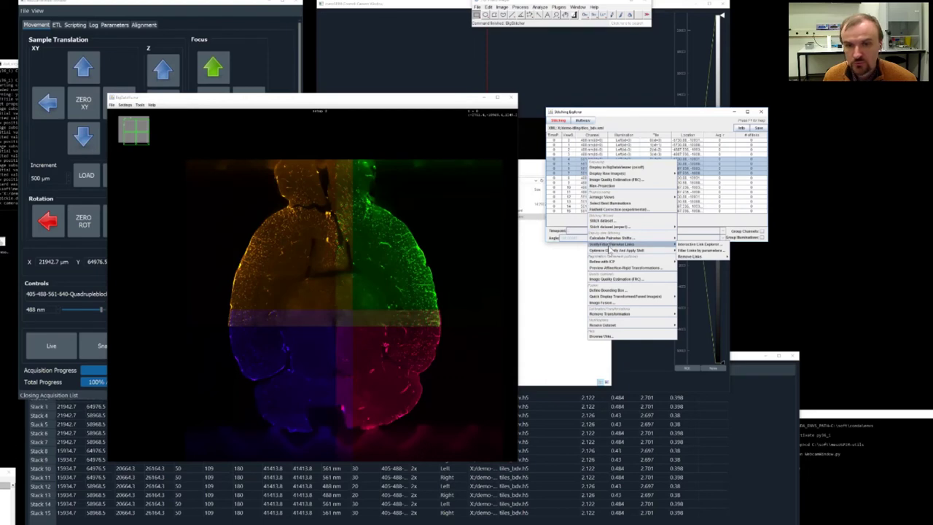
{"action": "left_click", "coordinate": [699, 244]}
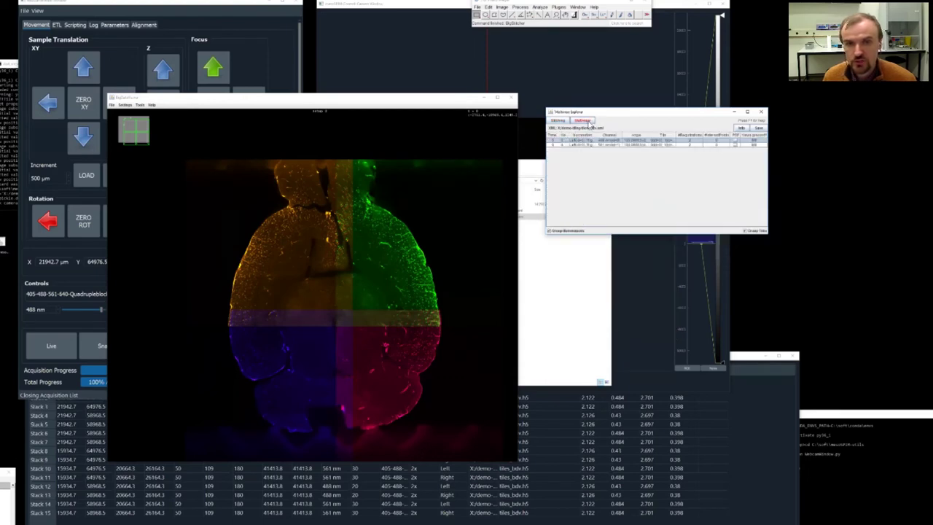
Step: Examine the multiview processing options for the 488 and 561 nm view groups, and reposition the viewer and explorer windows
{"action": "left_click", "coordinate": [581, 121]}
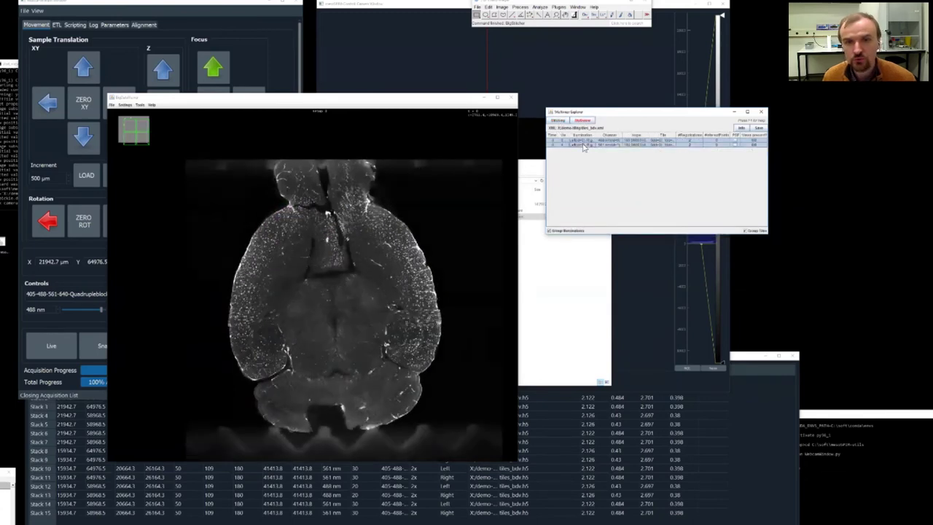
{"action": "right_click", "coordinate": [584, 146]}
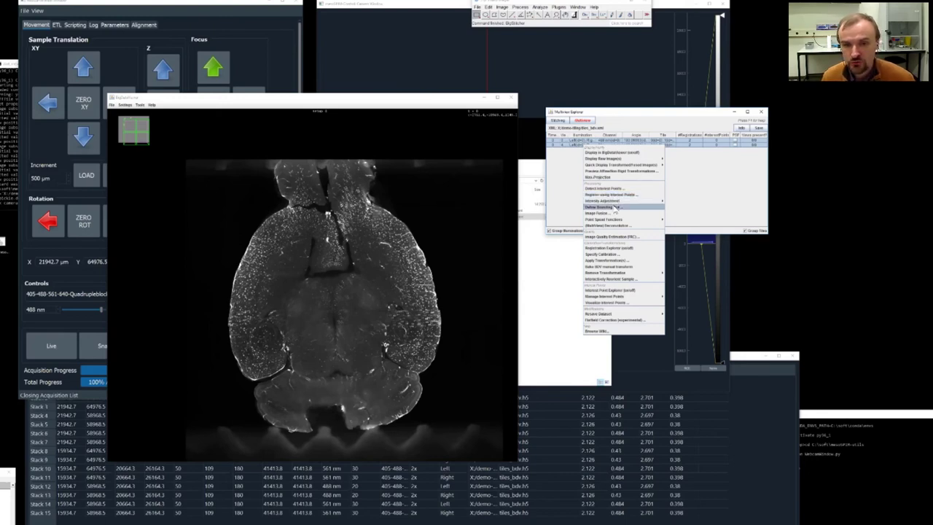
{"action": "left_click", "coordinate": [680, 183]}
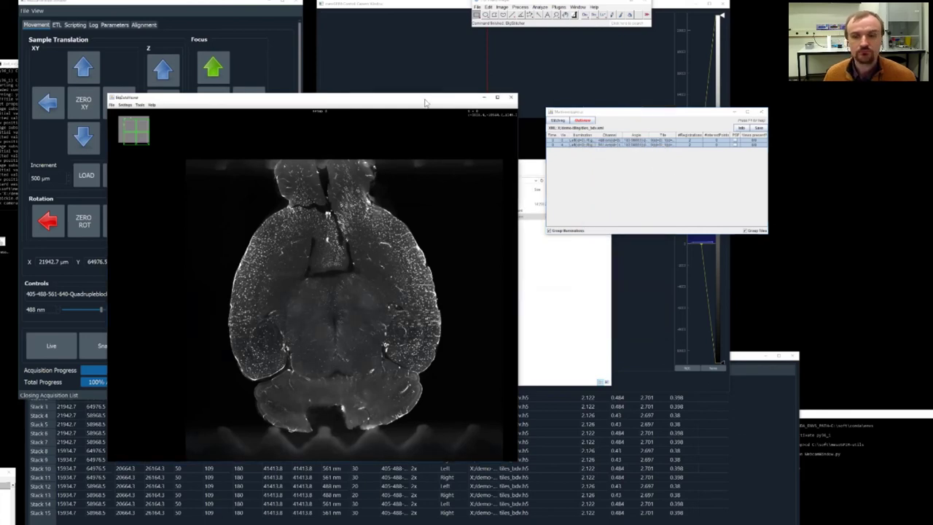
{"action": "left_click_drag", "start_coordinate": [423, 105], "coordinate": [430, 101]}
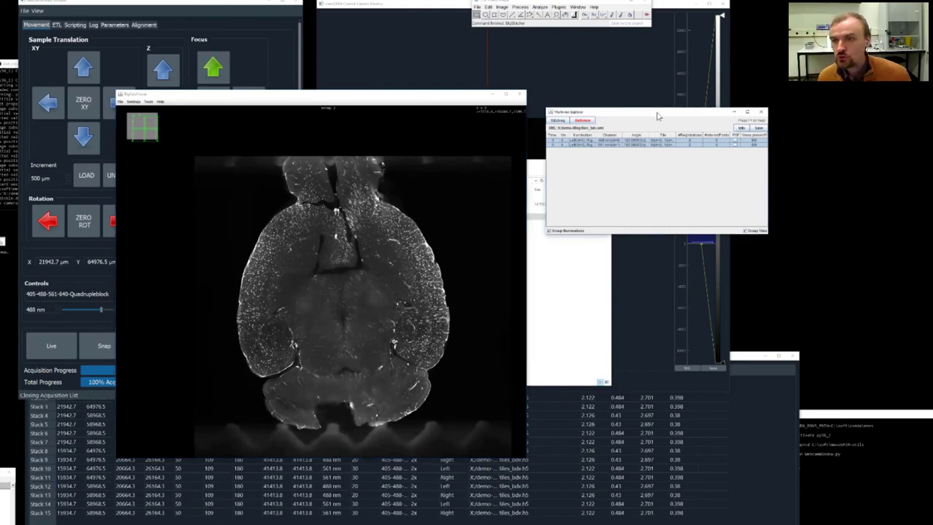
{"action": "left_click_drag", "start_coordinate": [659, 115], "coordinate": [646, 106]}
{"action": "left_click", "coordinate": [831, 245]}
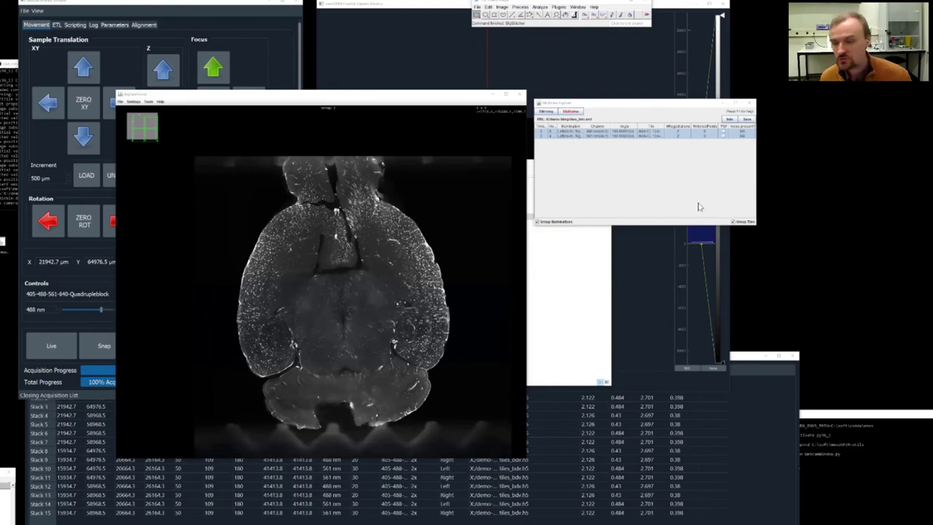
Step: Clear the BigStitcher and file explorer windows away to return to the mesoSPIM control and camera windows
{"action": "left_click", "coordinate": [747, 104]}
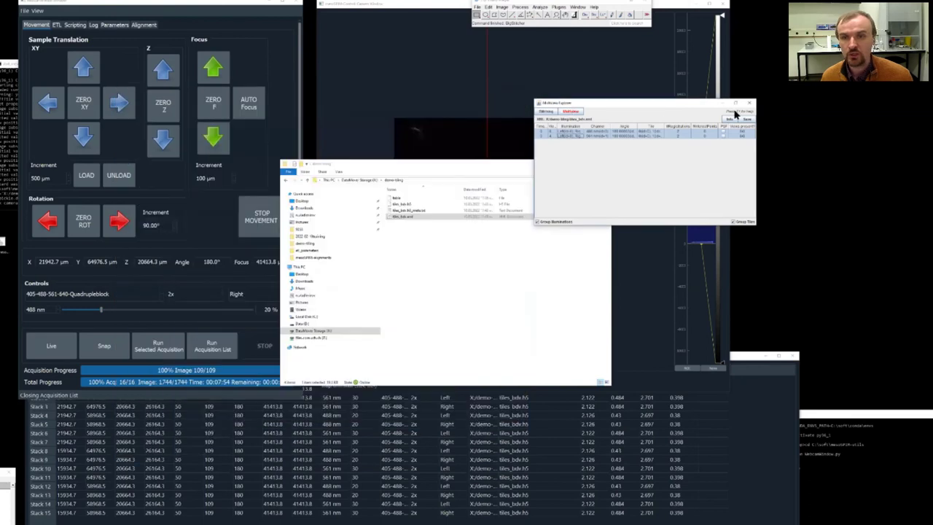
{"action": "left_click", "coordinate": [578, 165]}
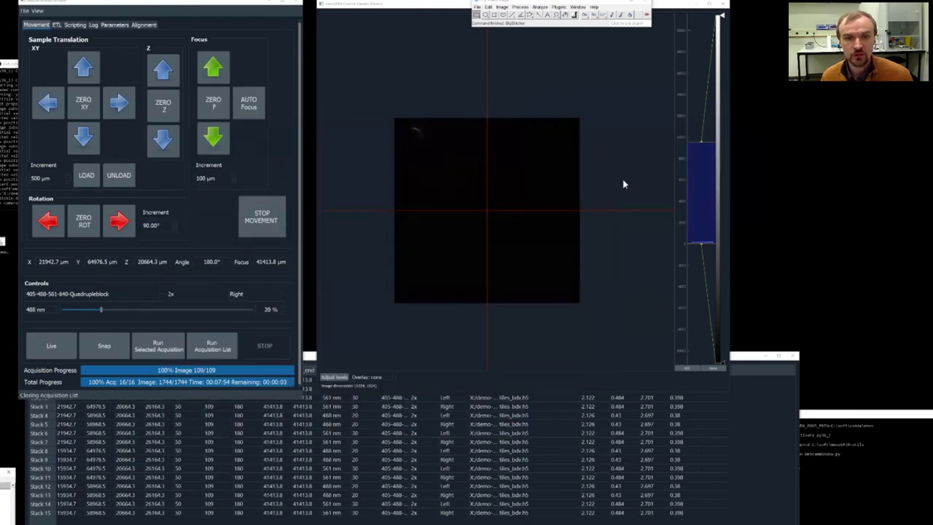
{"action": "left_click", "coordinate": [572, 182]}
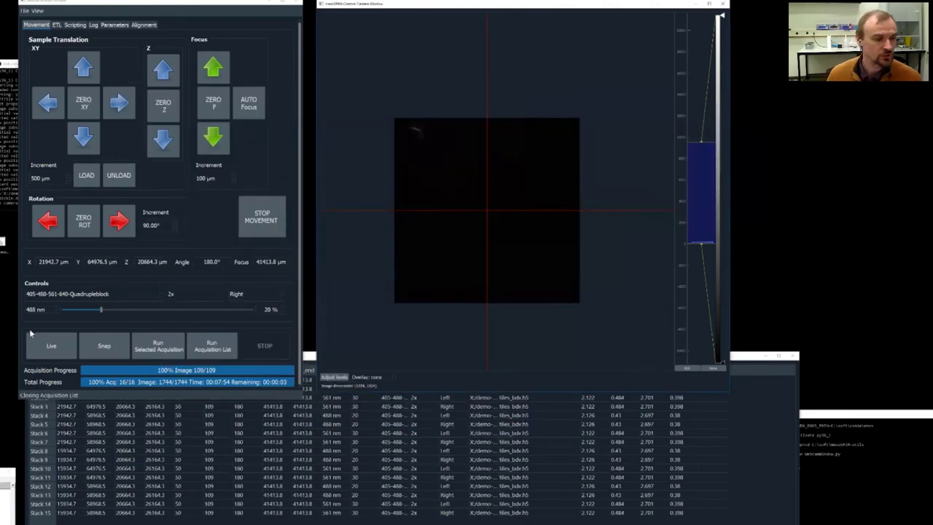
Step: Start live imaging and move the Acquisition Manager window clear of the camera view
{"action": "left_click", "coordinate": [50, 350]}
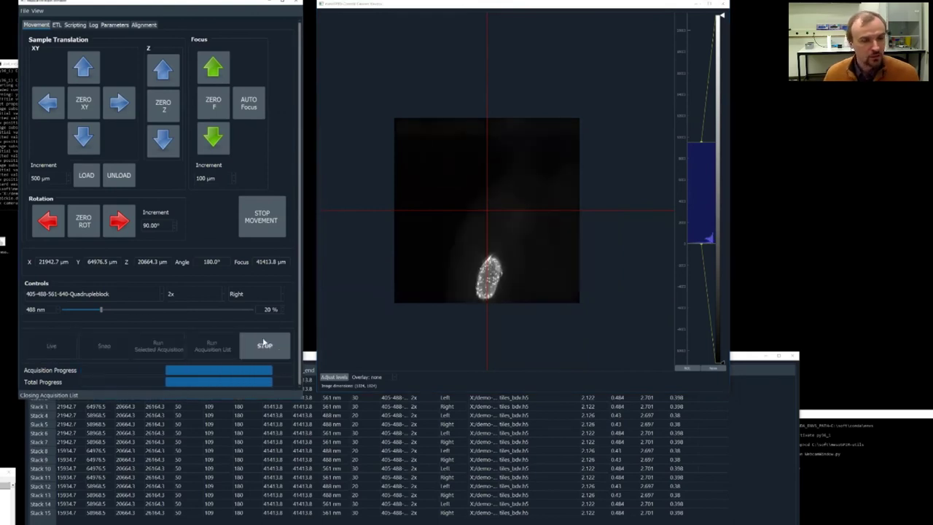
{"action": "left_click", "coordinate": [736, 362]}
{"action": "left_click_drag", "start_coordinate": [736, 363], "coordinate": [739, 417]}
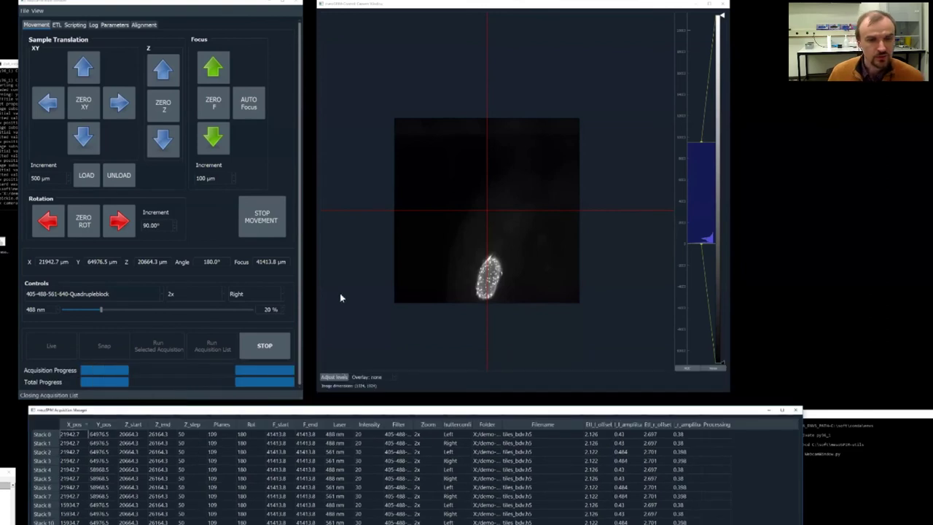
Step: Move the sample down 500 µm in Z and switch the emission filter to Empty-Alignment
{"action": "left_click", "coordinate": [162, 140]}
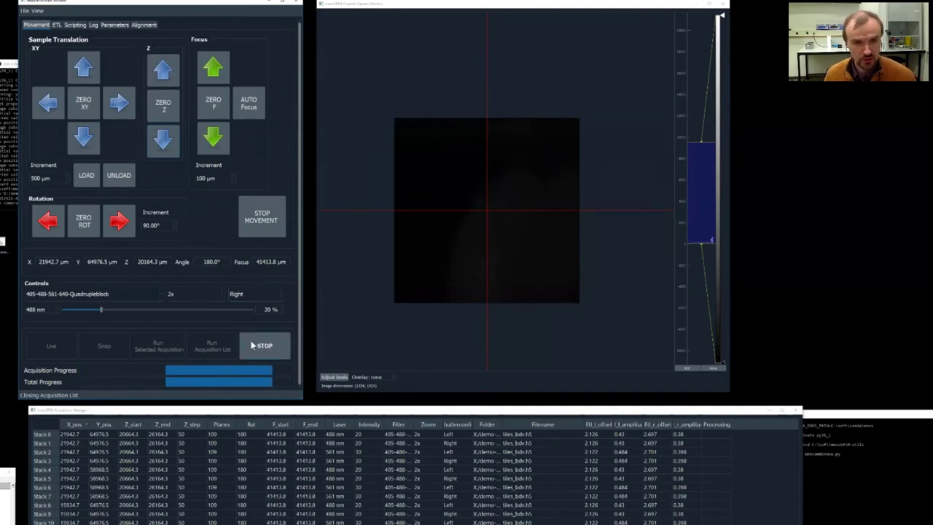
{"action": "left_click", "coordinate": [115, 296]}
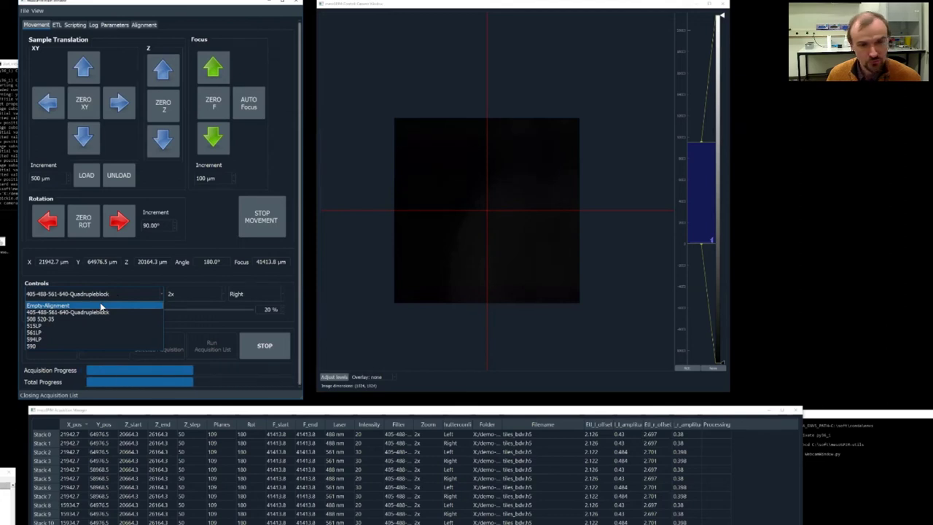
{"action": "left_click", "coordinate": [101, 305]}
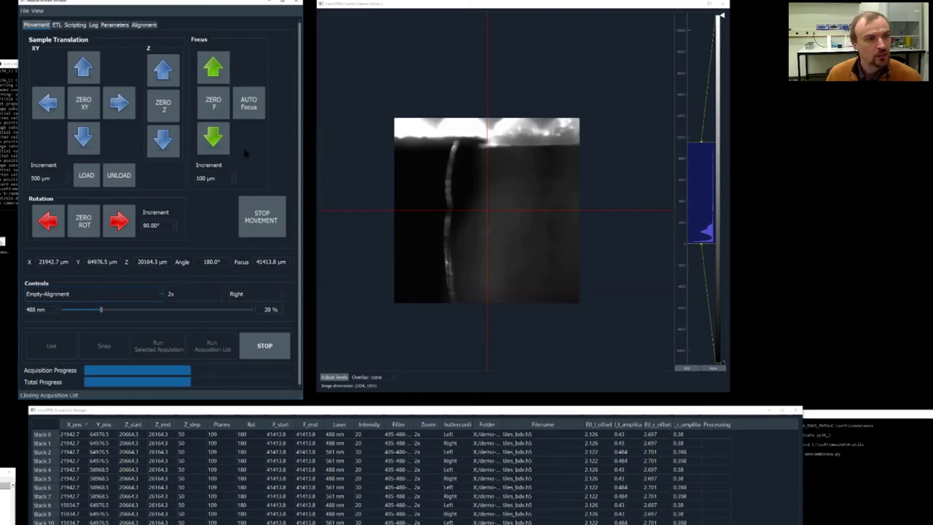
Step: Freeze the galvos in the ETL settings and restart live imaging with readjusted camera levels
{"action": "left_click", "coordinate": [57, 25]}
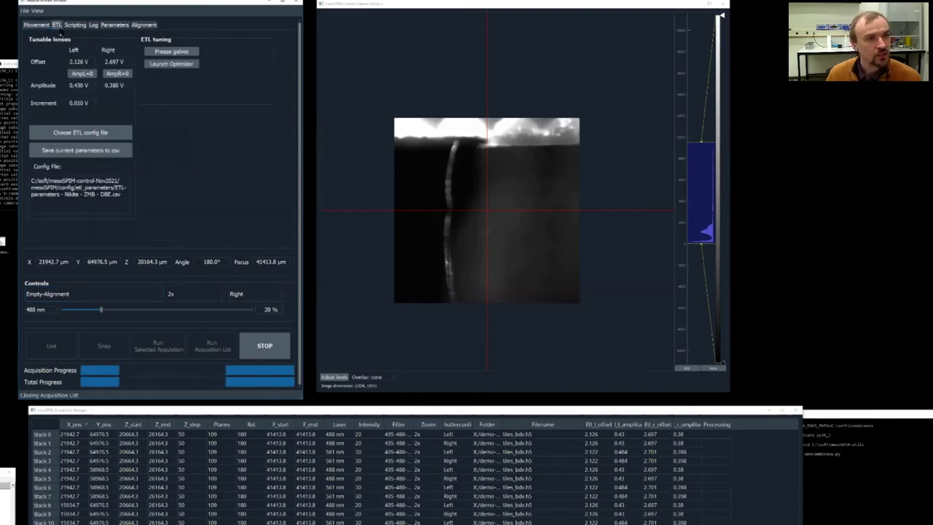
{"action": "left_click", "coordinate": [159, 54]}
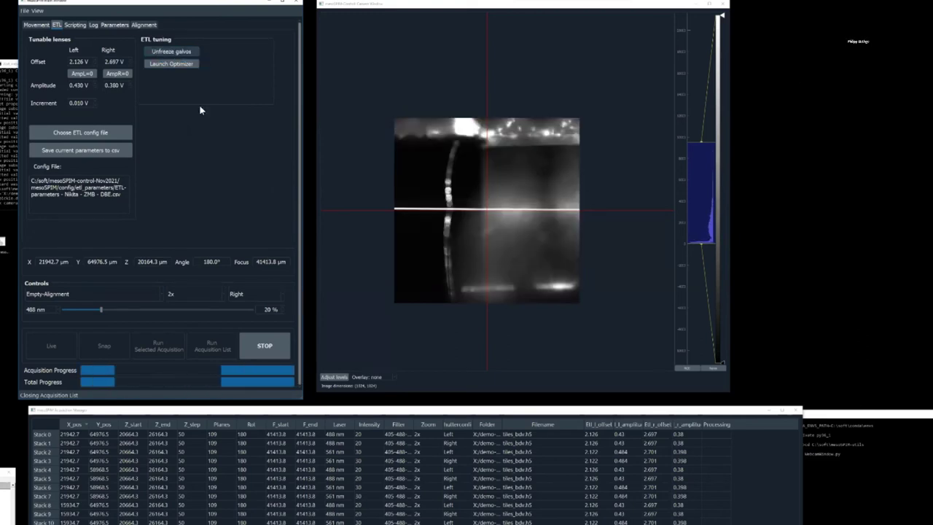
{"action": "left_click", "coordinate": [261, 353]}
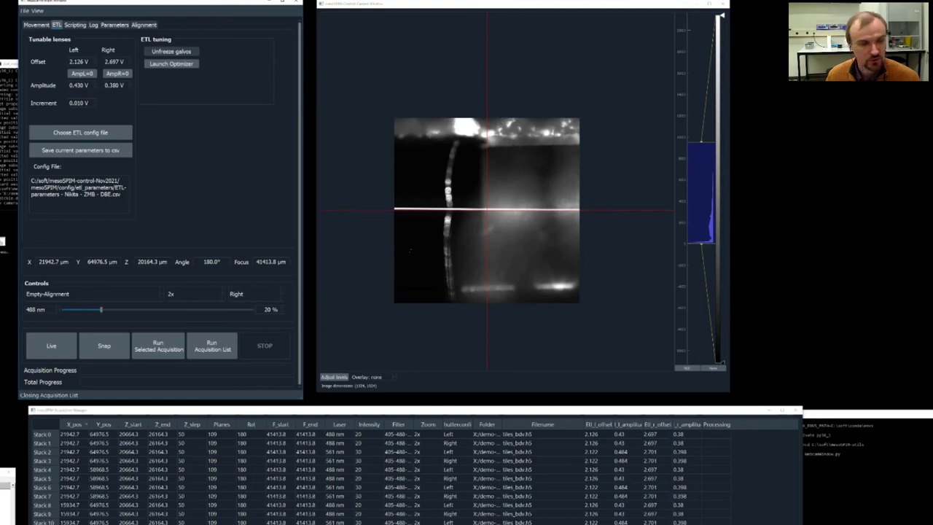
{"action": "left_click", "coordinate": [57, 344]}
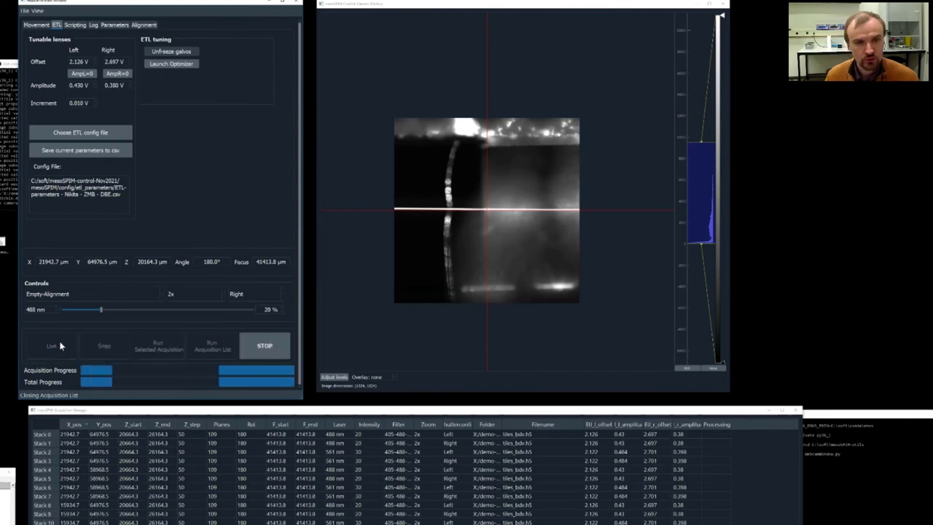
{"action": "left_click", "coordinate": [331, 377]}
{"action": "scroll", "coordinate": [473, 212], "scroll_direction": "up", "scroll_amount": 2}
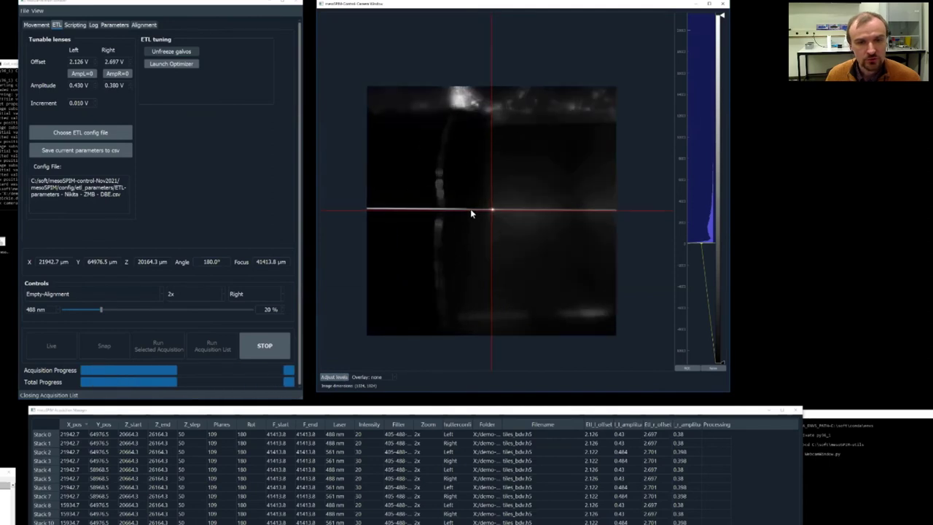
Step: Zero the right ETL amplitude and narrow the camera display range to brighten the stationary beam
{"action": "left_click", "coordinate": [38, 26]}
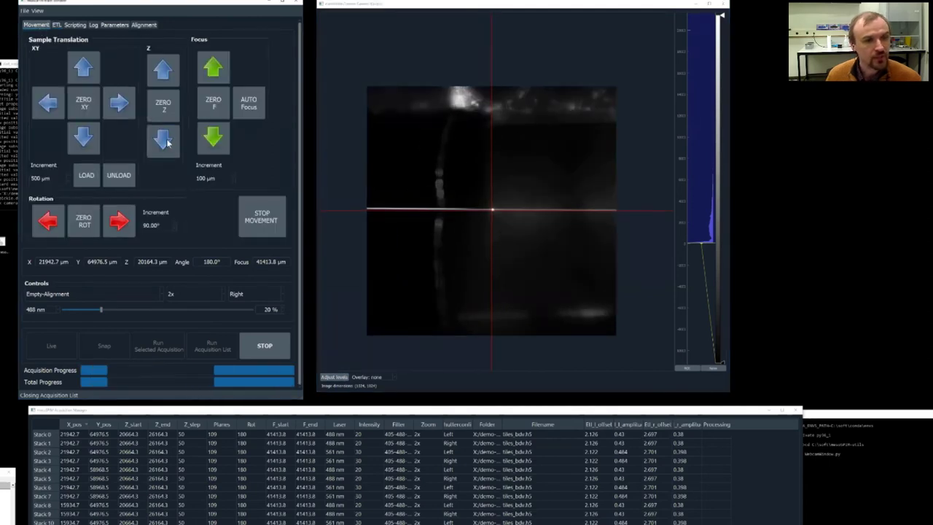
{"action": "left_click", "coordinate": [333, 198]}
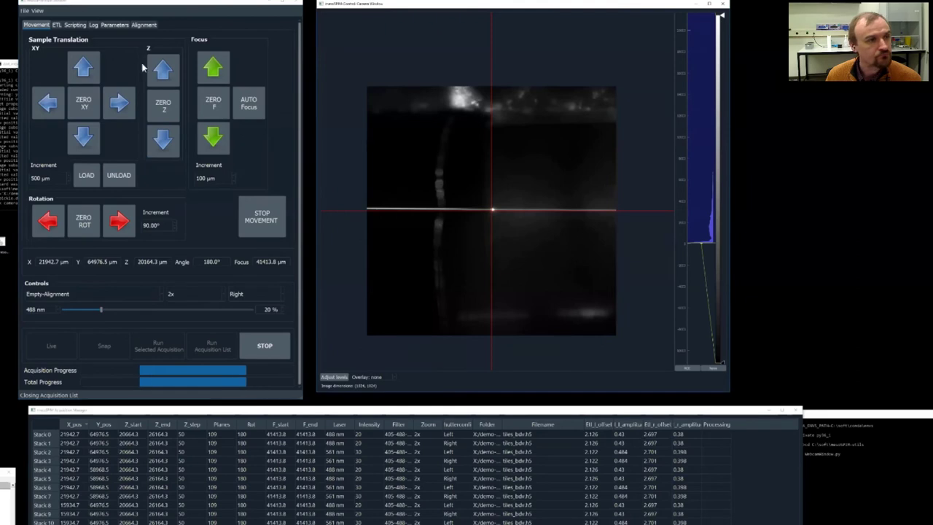
{"action": "left_click", "coordinate": [57, 25]}
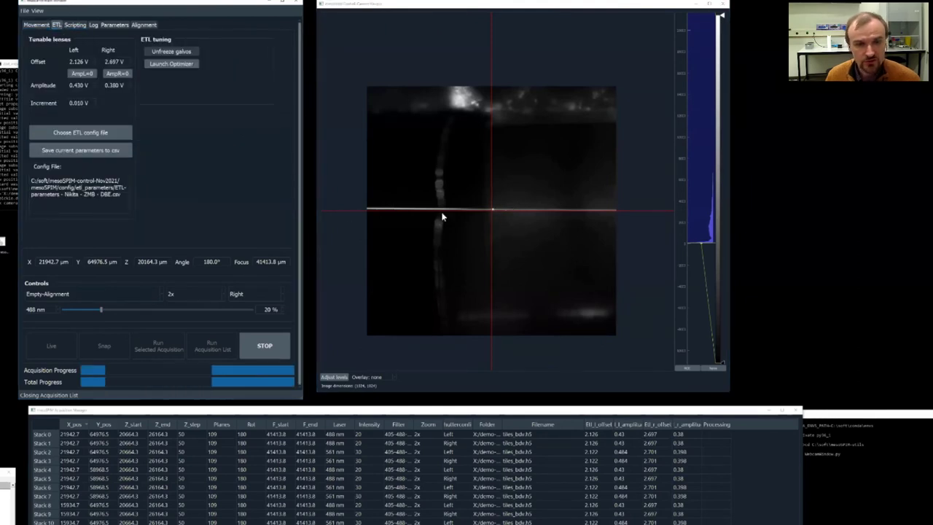
{"action": "left_click", "coordinate": [115, 76]}
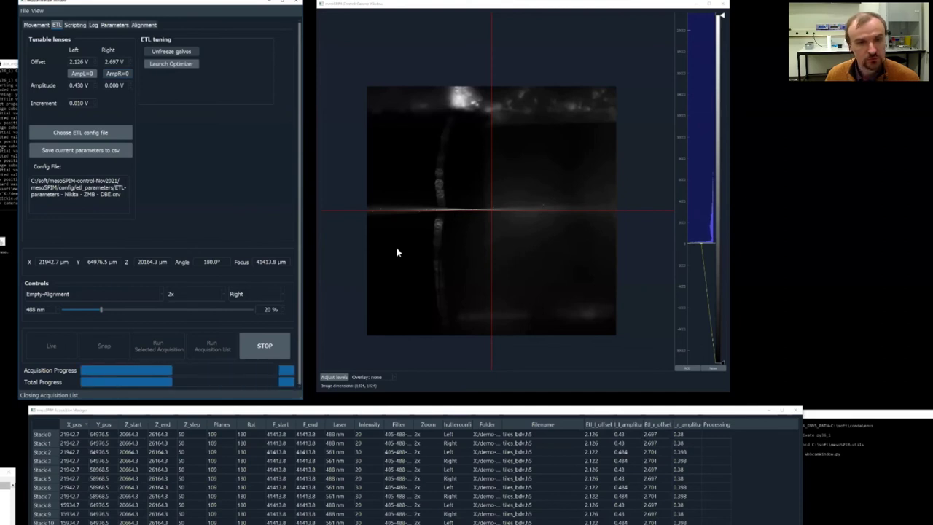
{"action": "left_click_drag", "start_coordinate": [703, 242], "coordinate": [703, 161]}
{"action": "left_click_drag", "start_coordinate": [701, 224], "coordinate": [702, 179]}
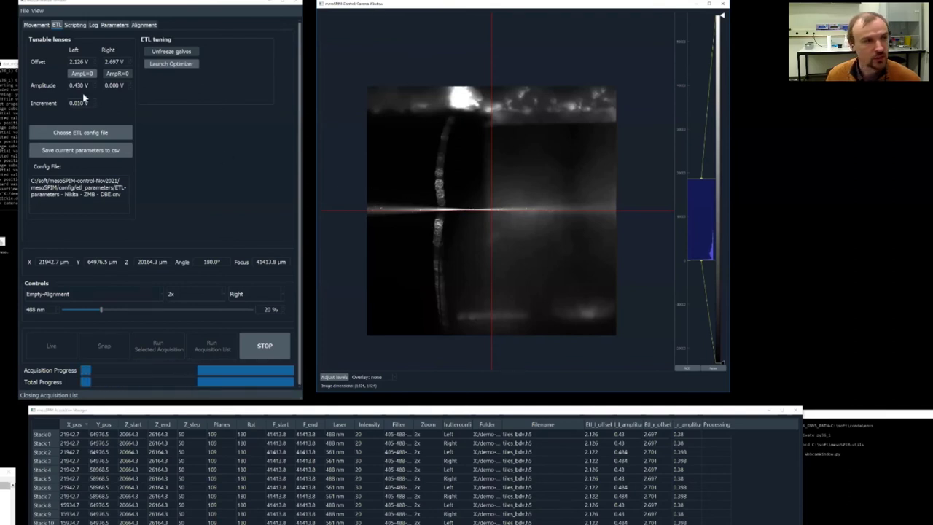
Step: Set the right ETL offset to 2.637 V and check the beam waist against the center crosshair
{"action": "double_click", "coordinate": [111, 62]}
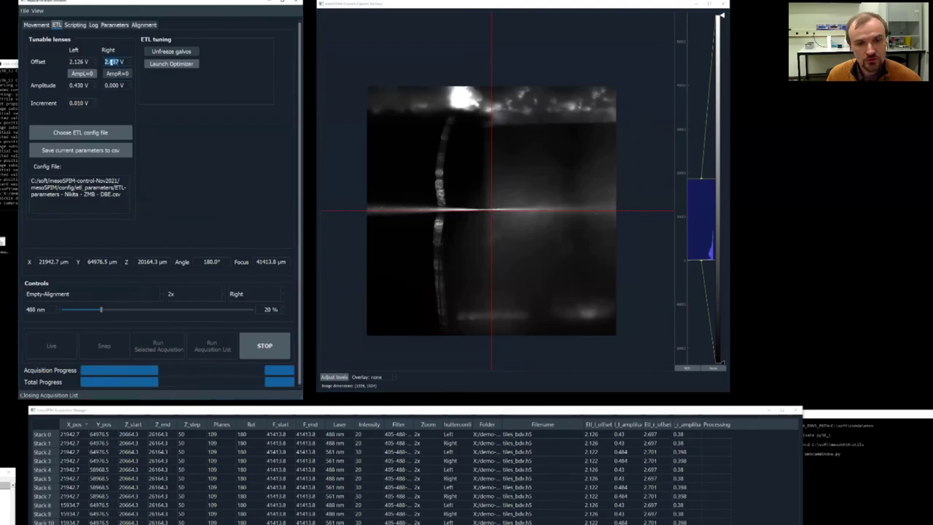
{"action": "scroll", "coordinate": [110, 62], "scroll_direction": "down", "scroll_amount": 7}
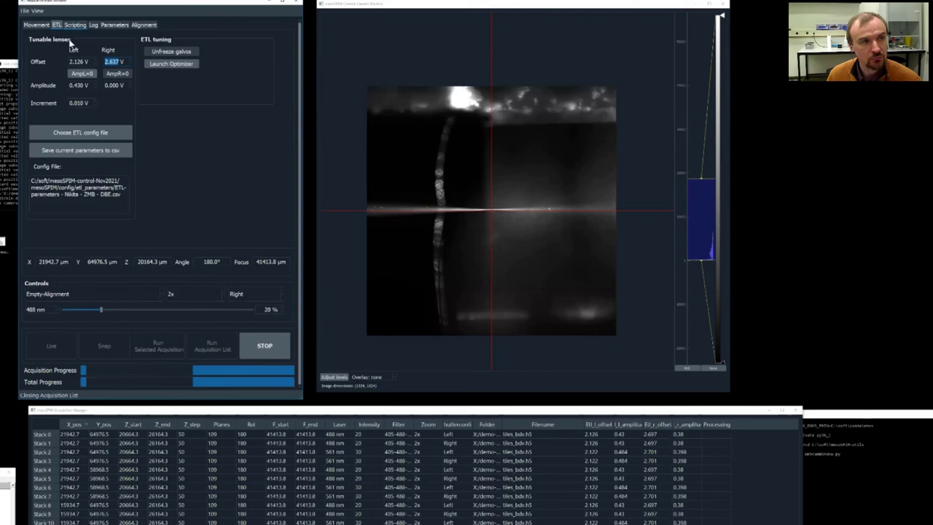
{"action": "scroll", "coordinate": [111, 62], "scroll_direction": "up", "scroll_amount": 1}
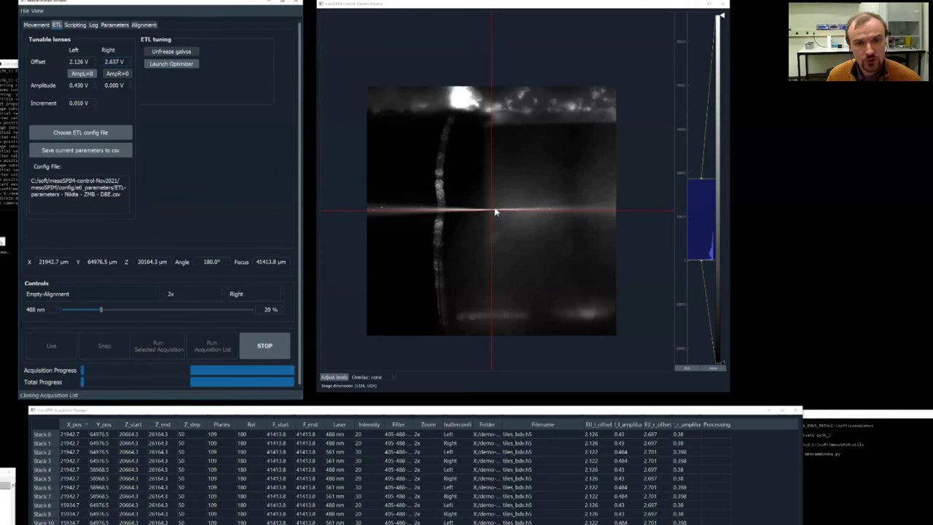
{"action": "scroll", "coordinate": [495, 212], "scroll_direction": "up", "scroll_amount": 2}
{"action": "scroll", "coordinate": [491, 213], "scroll_direction": "up", "scroll_amount": 2}
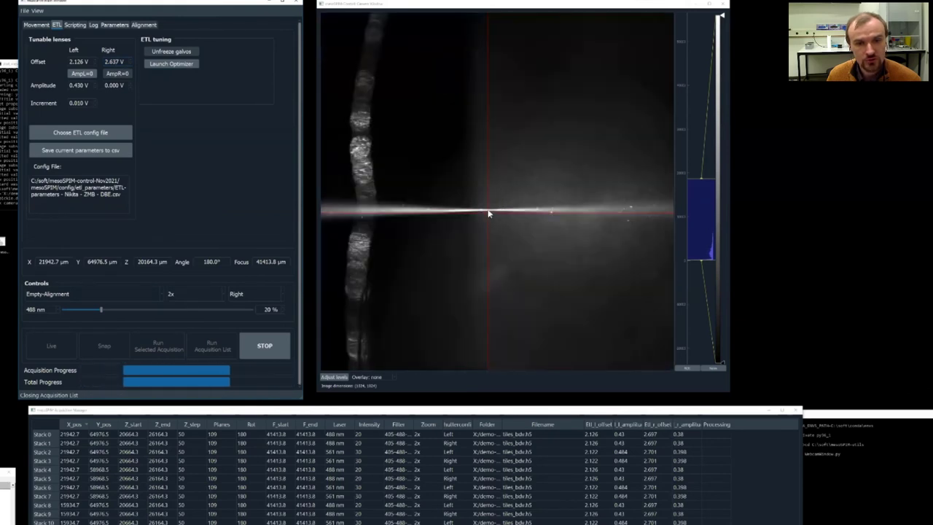
{"action": "scroll", "coordinate": [488, 213], "scroll_direction": "down", "scroll_amount": 4}
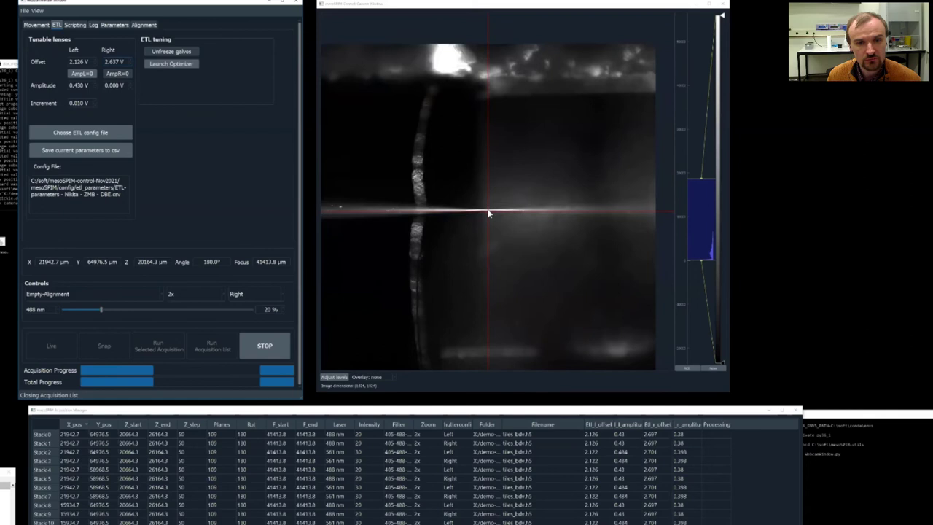
{"action": "scroll", "coordinate": [489, 213], "scroll_direction": "up", "scroll_amount": 2}
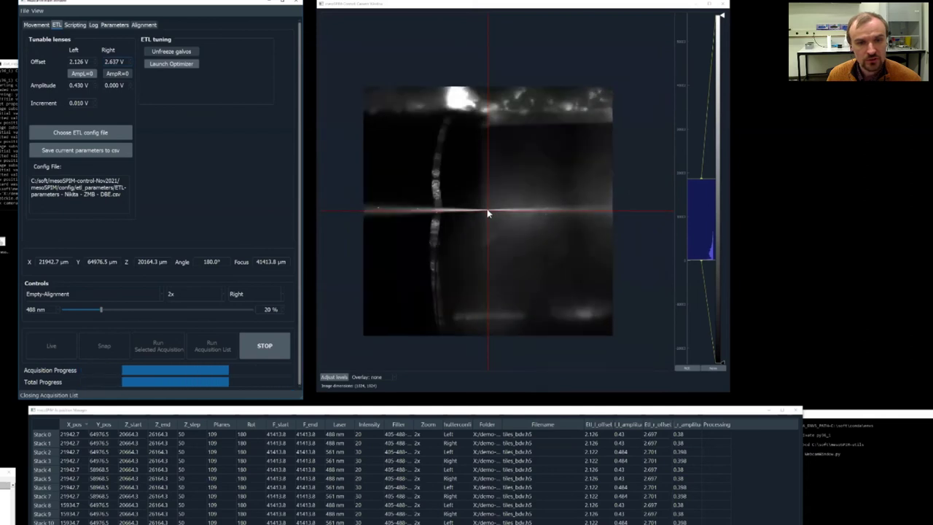
Step: Re-enable the right ETL amplitude and tune it to 0.410 V for an even beam, using a wider camera display range
{"action": "left_click", "coordinate": [121, 76]}
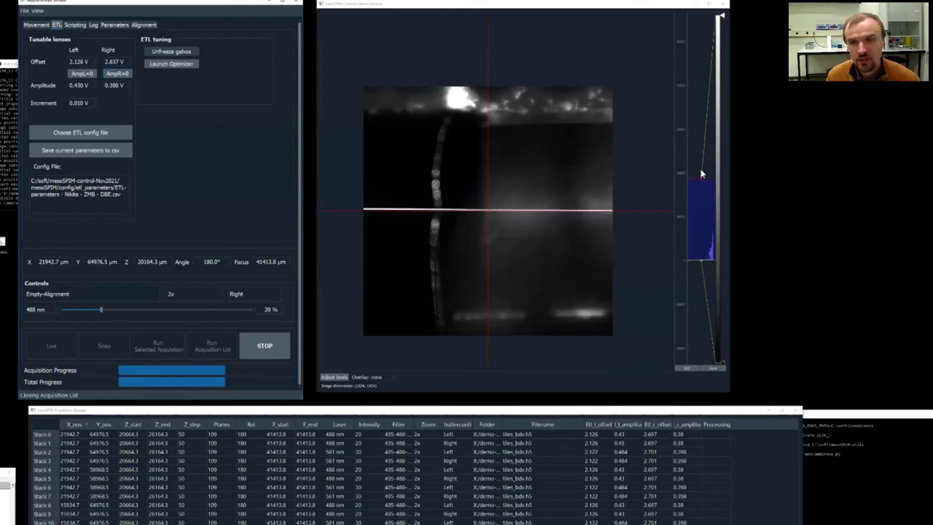
{"action": "left_click_drag", "start_coordinate": [702, 175], "coordinate": [699, 115]}
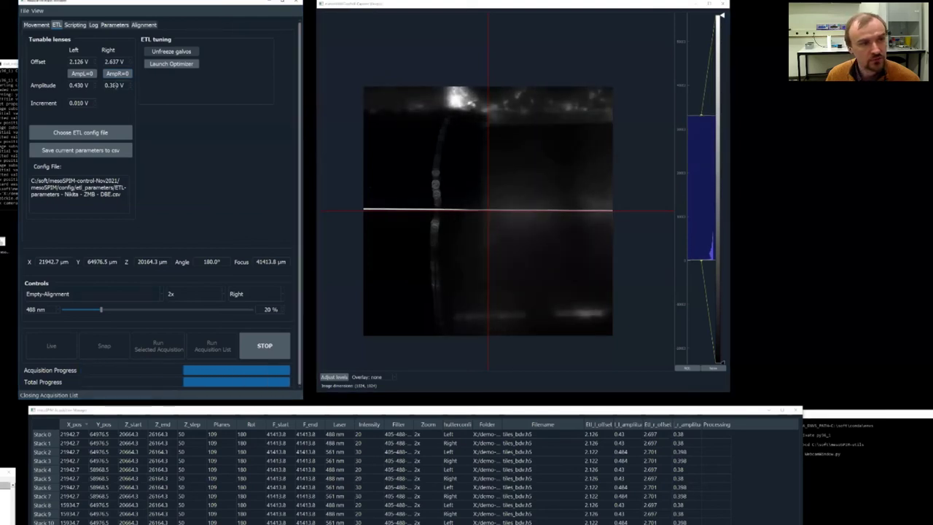
{"action": "scroll", "coordinate": [115, 85], "scroll_direction": "down", "scroll_amount": 14}
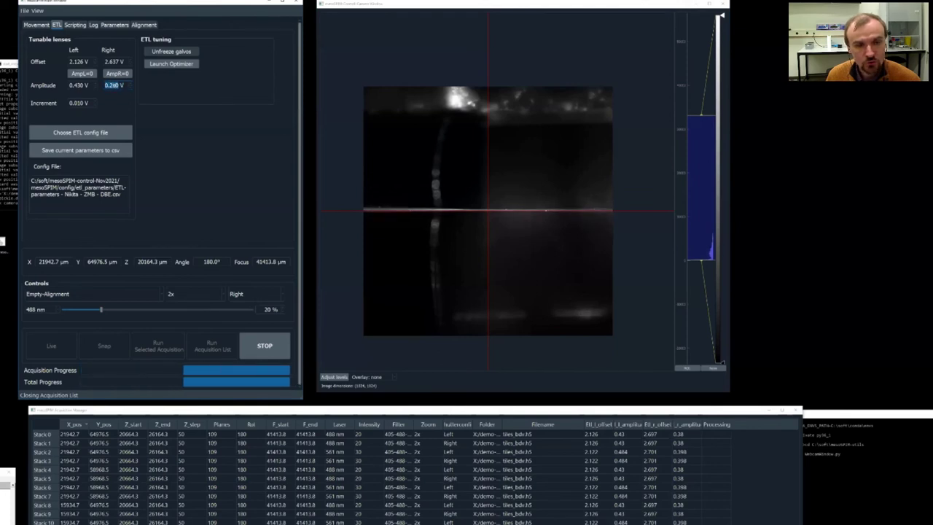
{"action": "scroll", "coordinate": [115, 85], "scroll_direction": "up", "scroll_amount": 19}
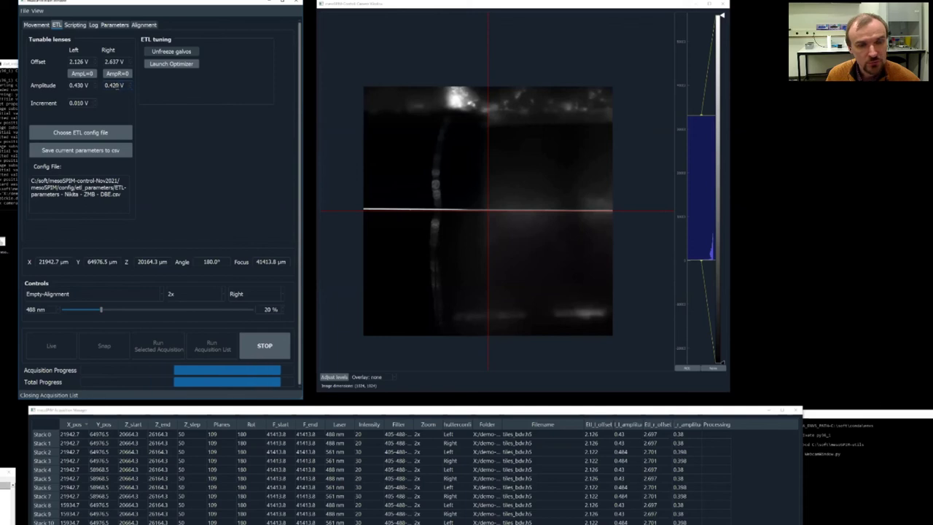
{"action": "scroll", "coordinate": [117, 85], "scroll_direction": "down", "scroll_amount": 7}
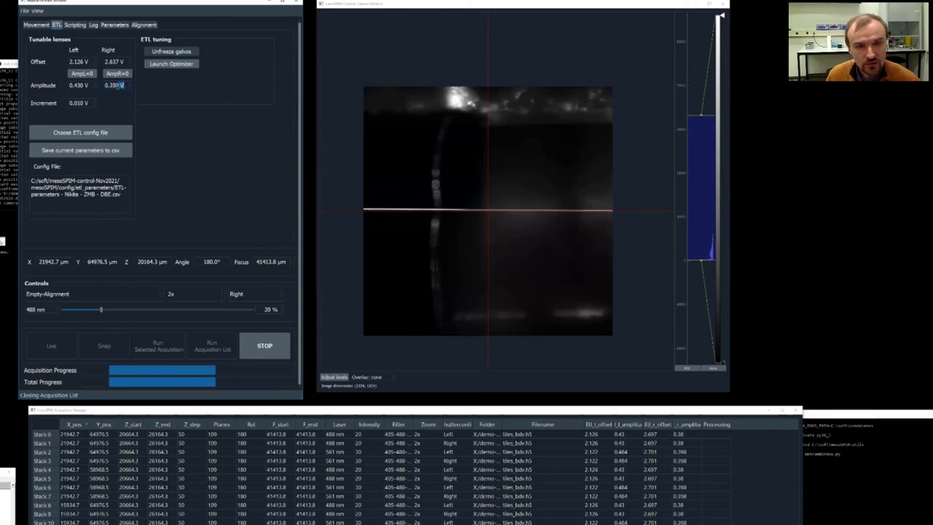
{"action": "scroll", "coordinate": [118, 85], "scroll_direction": "down", "scroll_amount": 4}
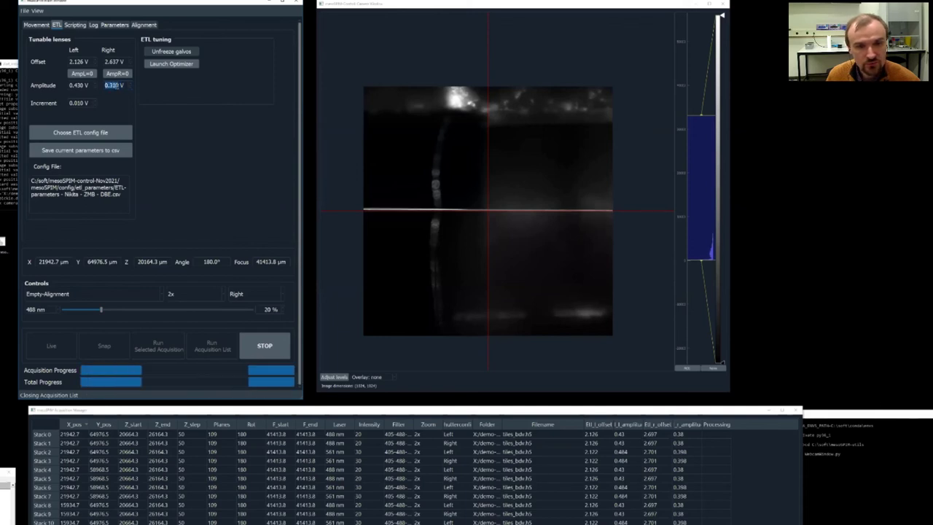
{"action": "scroll", "coordinate": [119, 85], "scroll_direction": "down", "scroll_amount": 6}
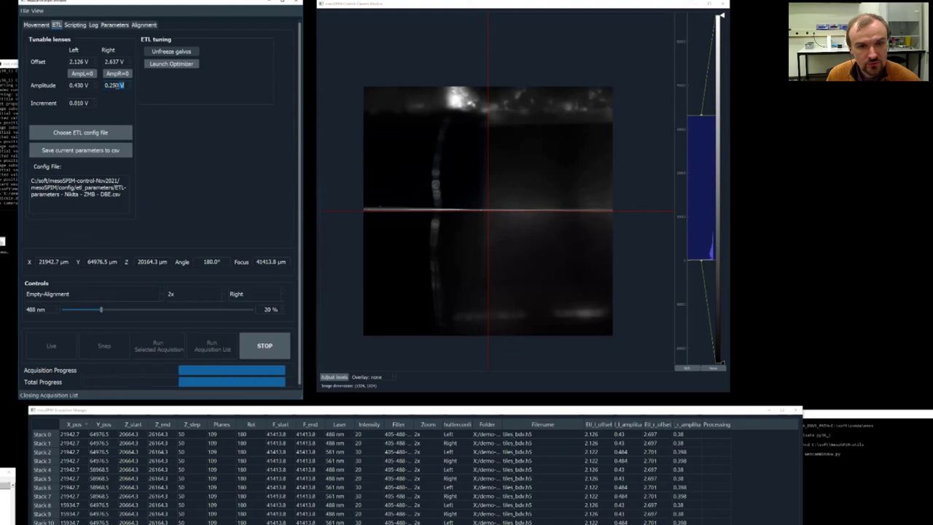
{"action": "scroll", "coordinate": [118, 86], "scroll_direction": "up", "scroll_amount": 17}
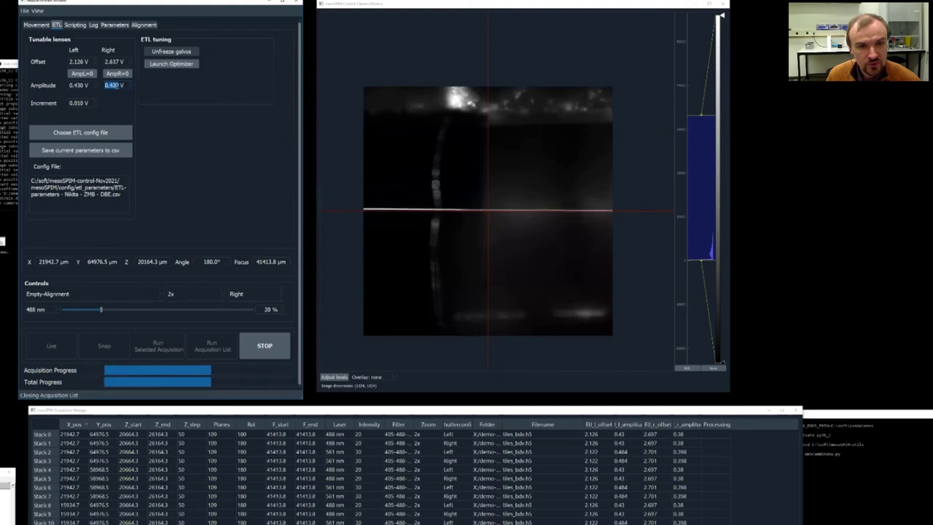
{"action": "scroll", "coordinate": [118, 86], "scroll_direction": "down", "scroll_amount": 1}
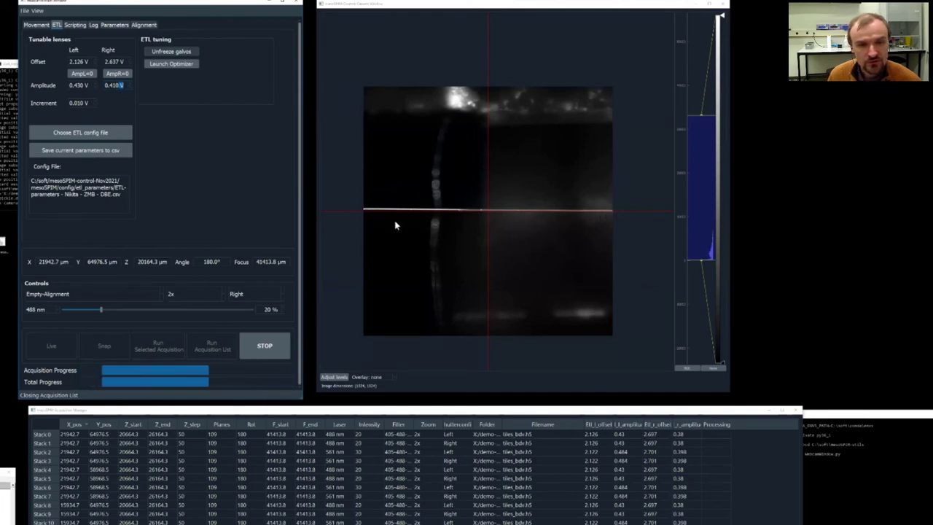
Step: Stop live imaging and save the current ETL parameters to the csv config file
{"action": "left_click", "coordinate": [265, 347]}
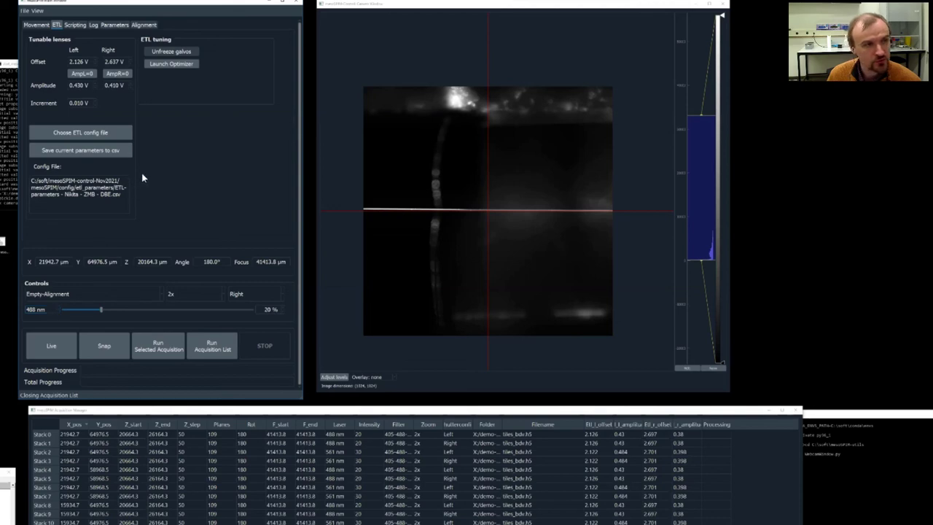
{"action": "left_click", "coordinate": [98, 151]}
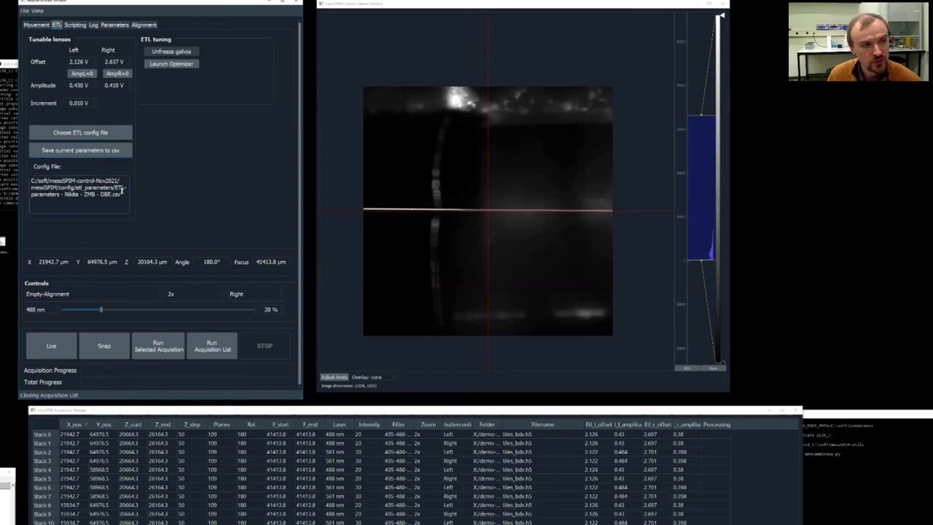
{"action": "left_click_drag", "start_coordinate": [122, 192], "coordinate": [116, 188]}
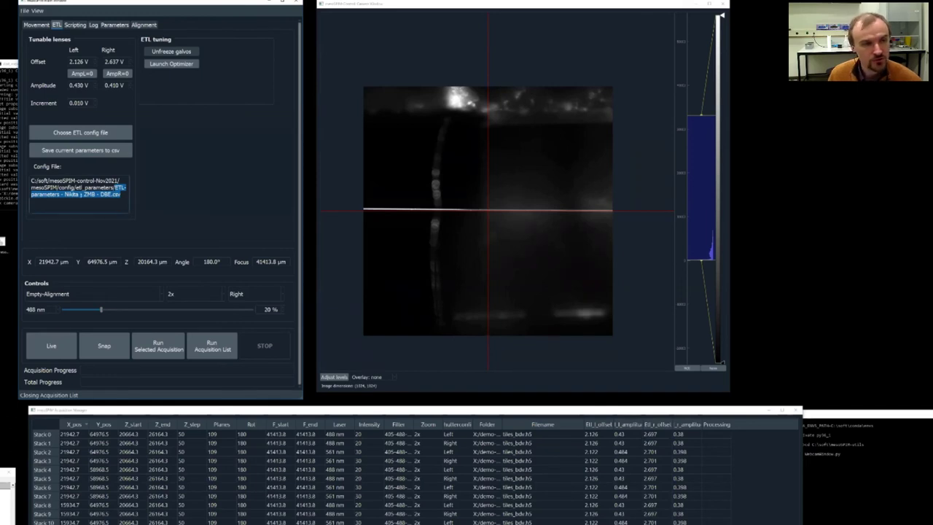
{"action": "left_click", "coordinate": [203, 196]}
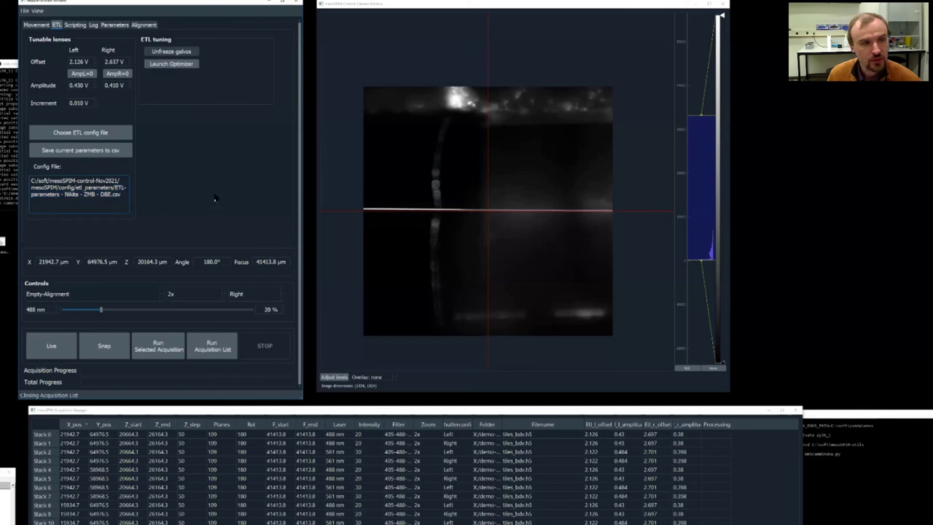
{"action": "left_click", "coordinate": [66, 343]}
{"action": "left_click", "coordinate": [186, 51]}
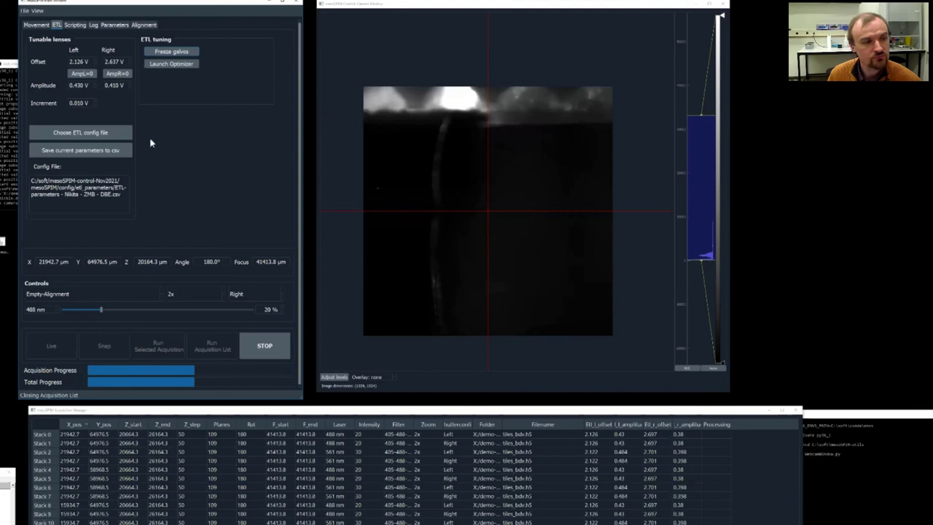
{"action": "left_click", "coordinate": [136, 299]}
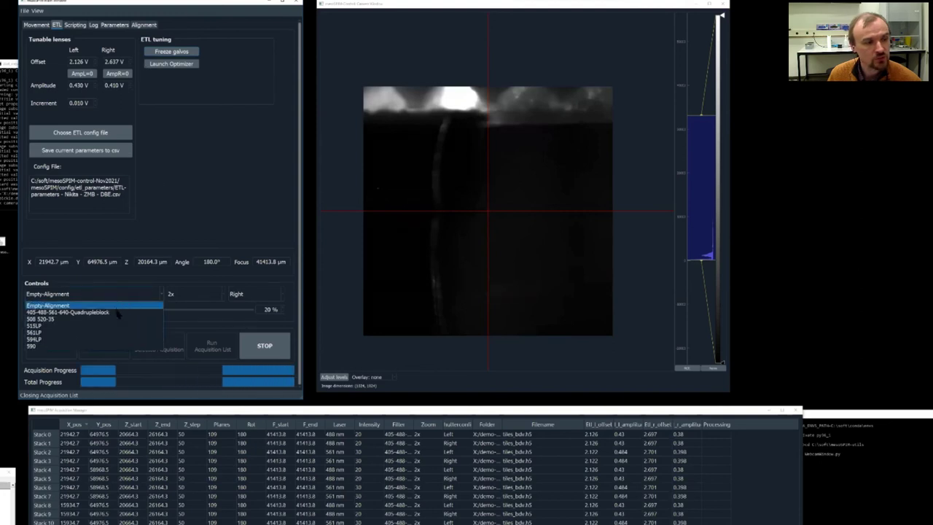
{"action": "left_click", "coordinate": [117, 309]}
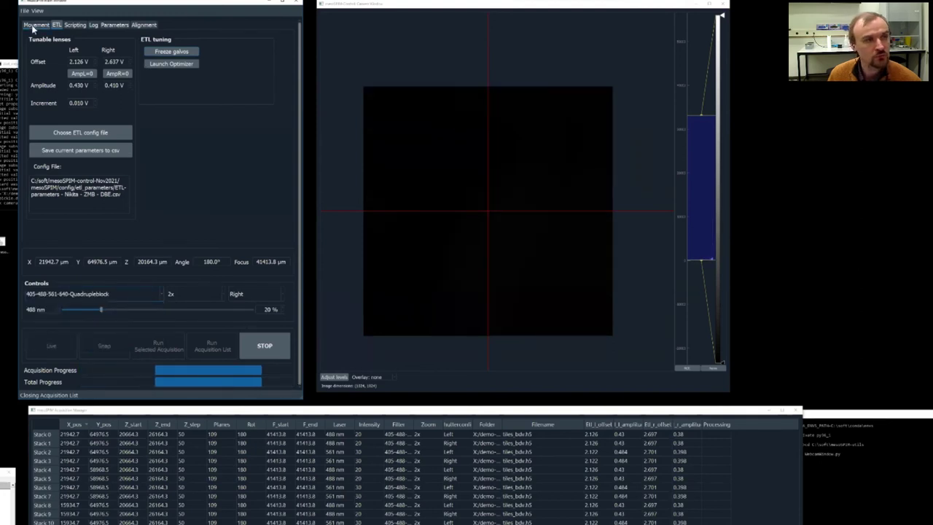
Step: Move the sample up 1500 µm in Z in 500 µm increments and stop live imaging
{"action": "left_click", "coordinate": [36, 25]}
{"action": "left_click", "coordinate": [162, 68]}
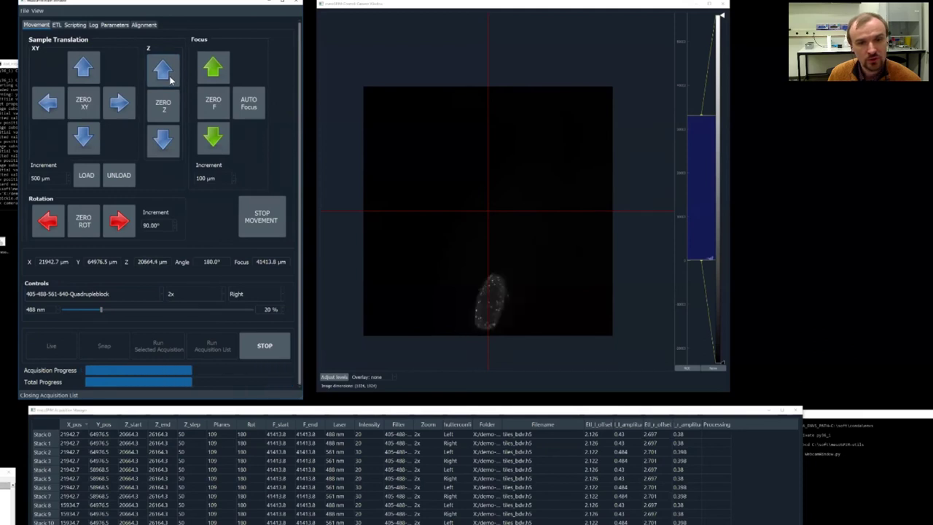
{"action": "left_click", "coordinate": [162, 69]}
{"action": "left_click", "coordinate": [169, 77]}
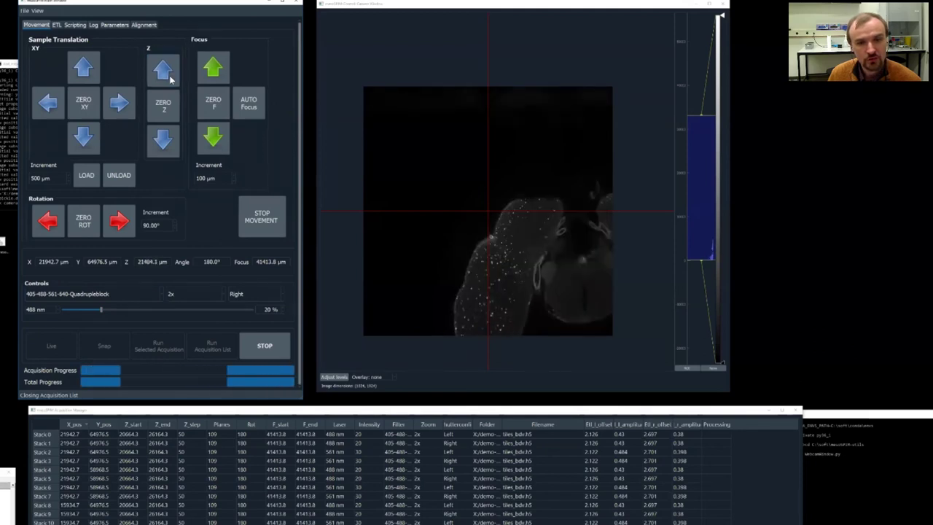
{"action": "left_click", "coordinate": [262, 348]}
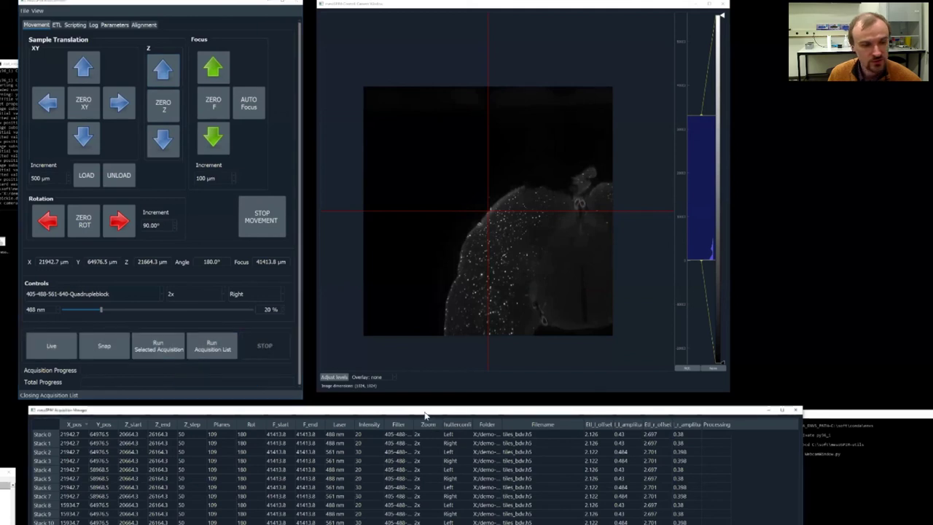
Step: Bring the Acquisition Manager forward and check the size of tiles_bdv.h5 in the demo-tiling folder
{"action": "left_click_drag", "start_coordinate": [425, 414], "coordinate": [424, 409]}
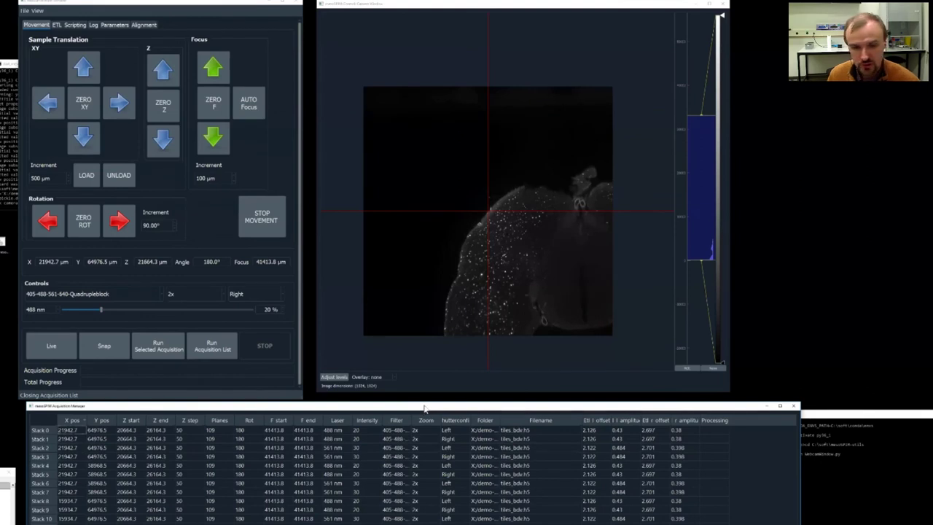
{"action": "left_click_drag", "start_coordinate": [424, 407], "coordinate": [427, 403]}
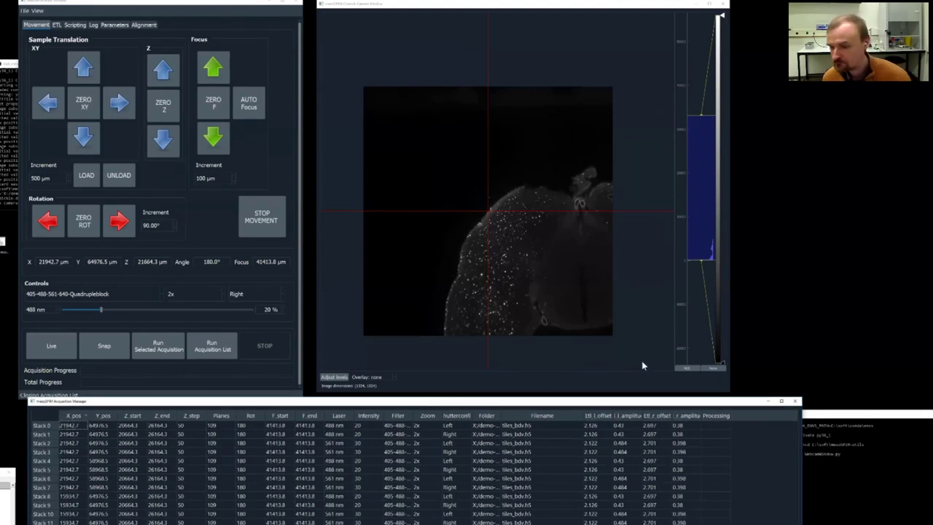
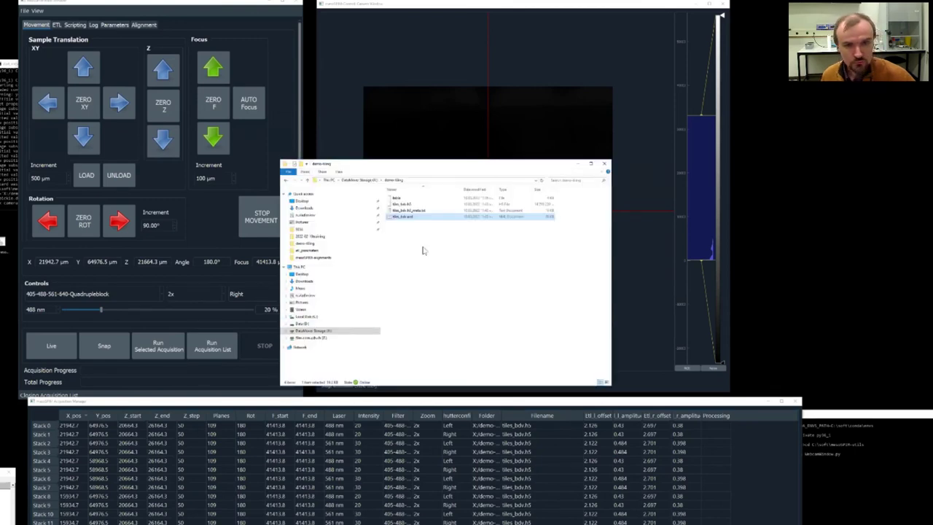
{"action": "left_click", "coordinate": [414, 205]}
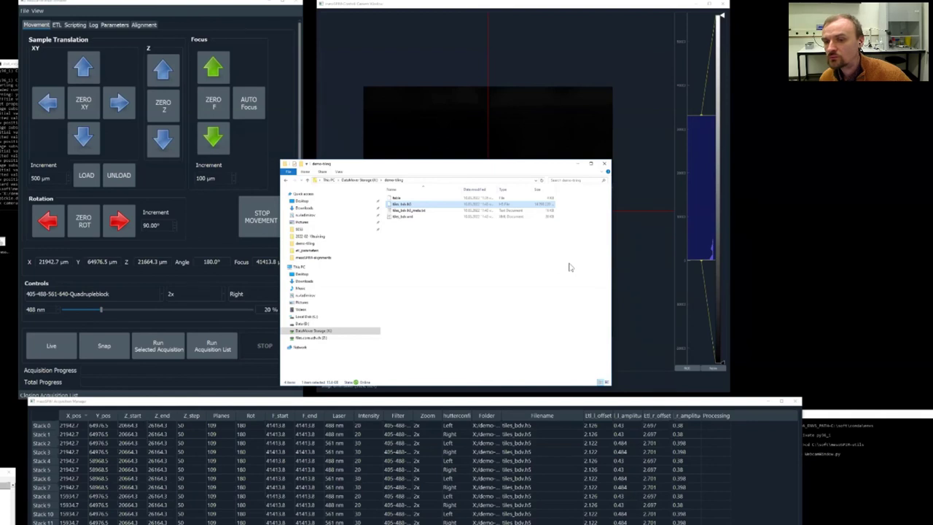
{"action": "left_click", "coordinate": [766, 237]}
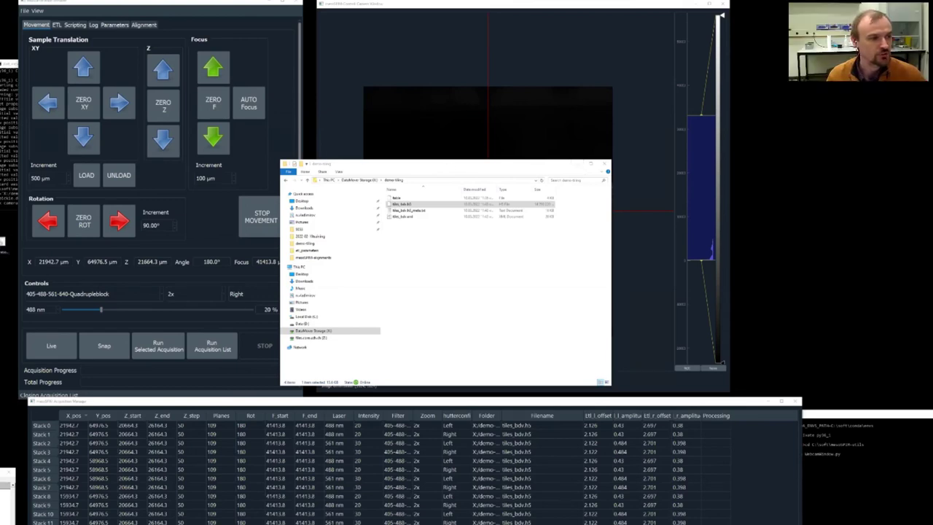
Step: Place the webcam view of the sample chamber beside the movement controls and rotate the sample by -90°
{"action": "left_click", "coordinate": [13, 182]}
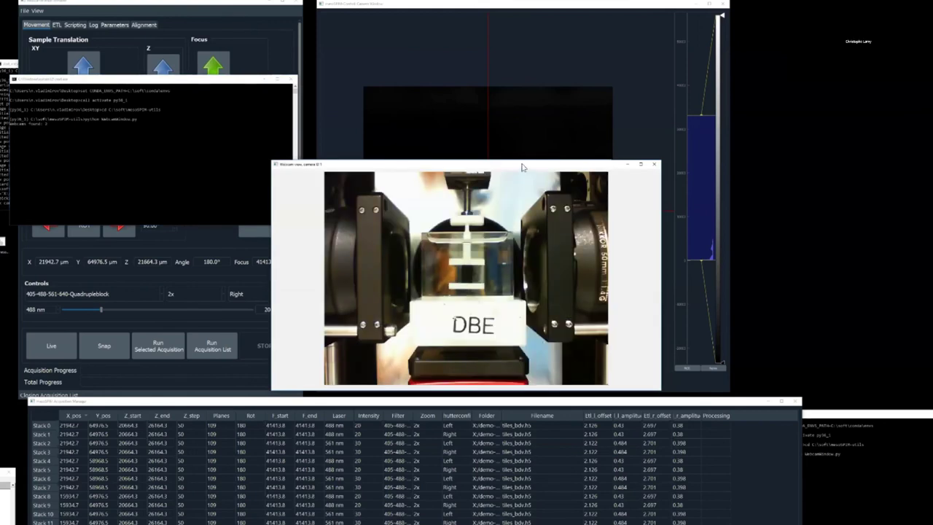
{"action": "left_click_drag", "start_coordinate": [527, 166], "coordinate": [547, 154]}
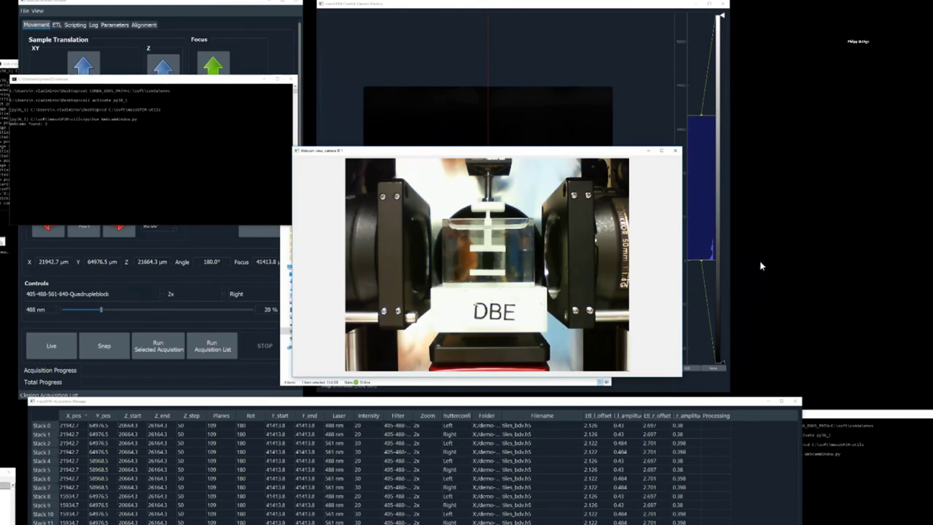
{"action": "left_click", "coordinate": [702, 265]}
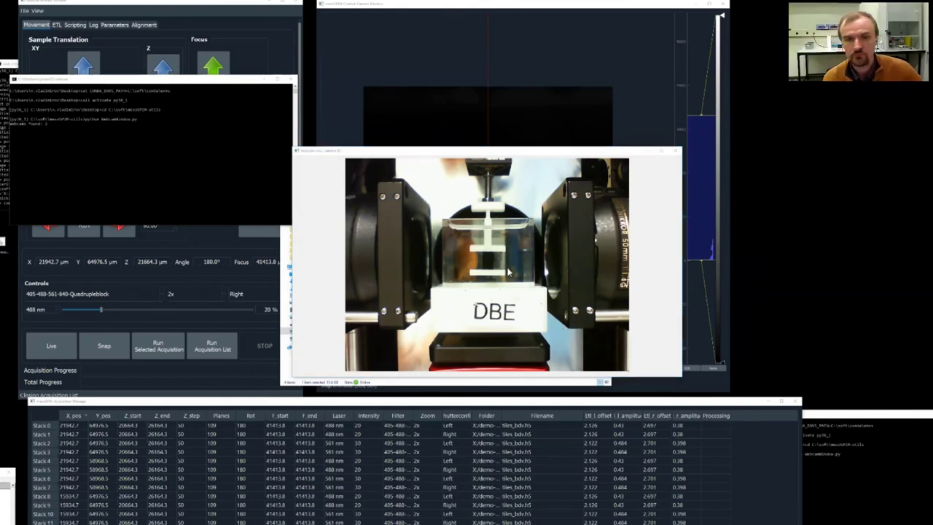
{"action": "left_click", "coordinate": [194, 250]}
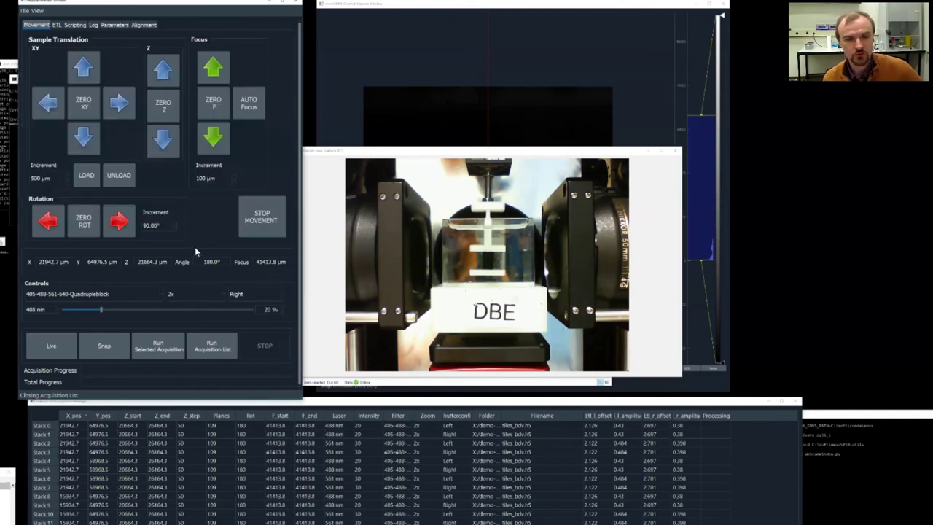
{"action": "left_click", "coordinate": [51, 225]}
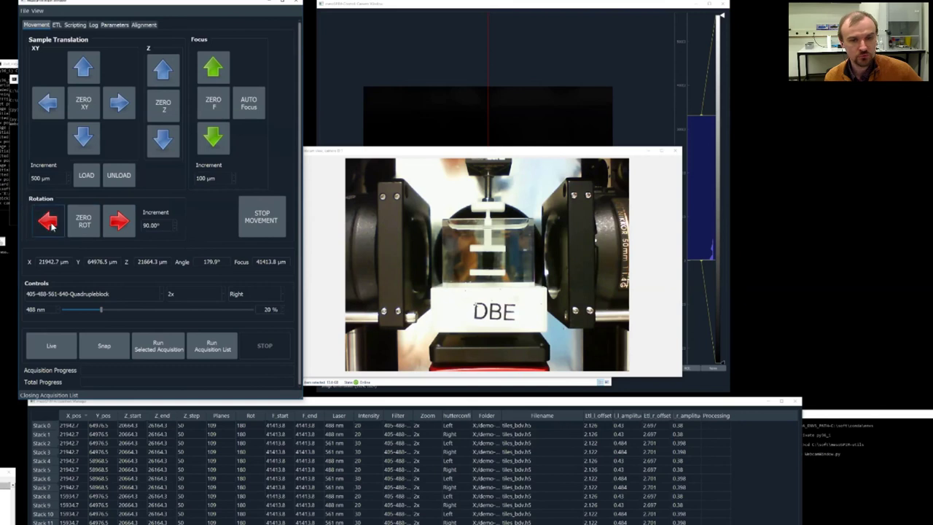